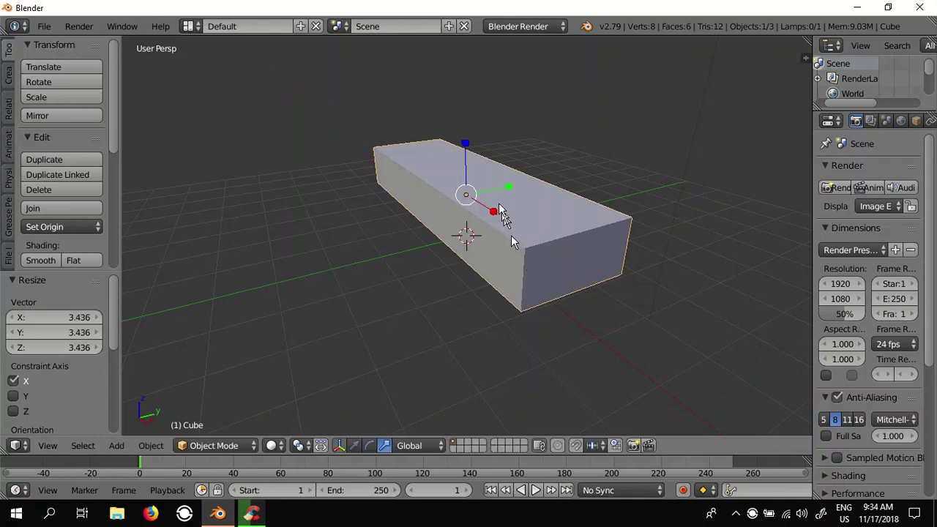
- Scale the long box to 0.666 on Z, flattening it into a low slab
{"action": "left_click_drag", "start_coordinate": [464, 150], "coordinate": [471, 178]}
{"action": "mouse_move", "coordinate": [597, 258]}
{"action": "middle_mouse_down"}
{"action": "mouse_move", "coordinate": [440, 213]}
{"action": "mouse_move", "coordinate": [597, 260]}
{"action": "mouse_move", "coordinate": [620, 257]}
{"action": "mouse_move", "coordinate": [606, 265]}
{"action": "middle_mouse_up"}
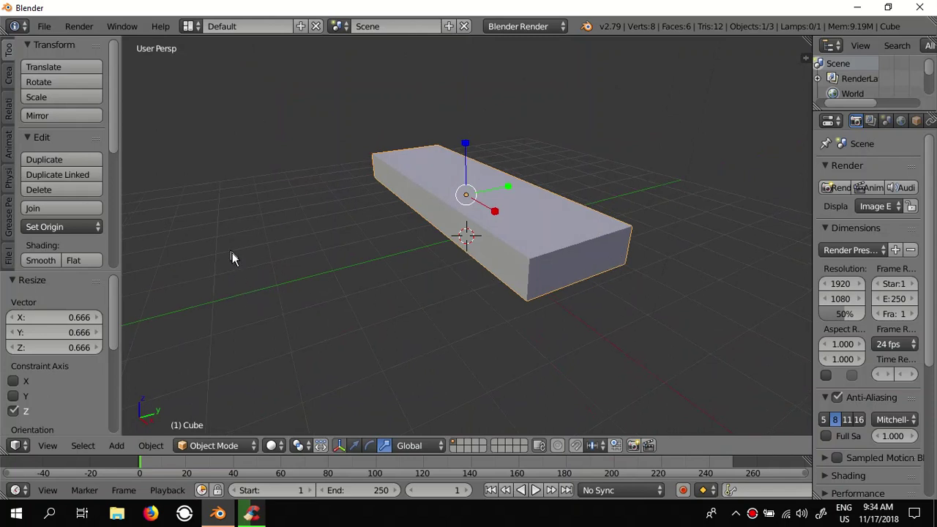
{"action": "left_click", "coordinate": [214, 448]}
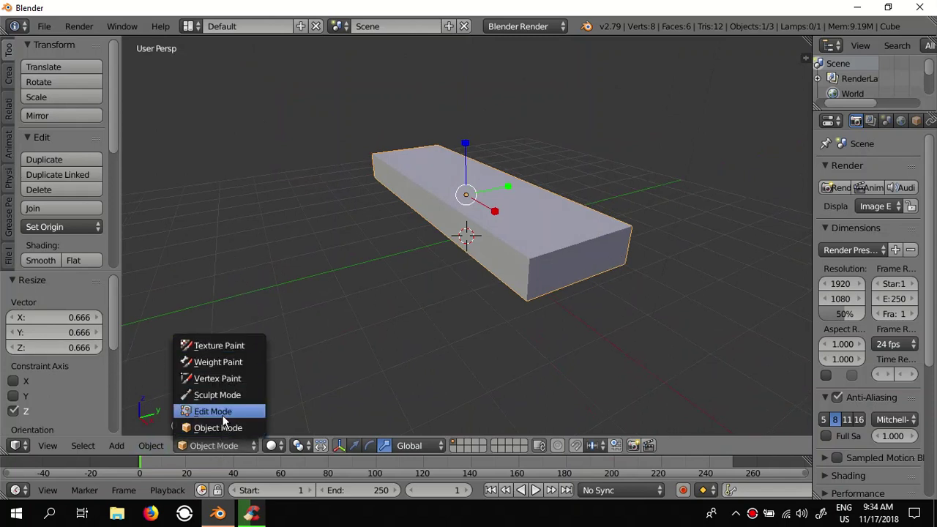
- In Edit Mode, add one lengthwise loop cut near the back of the slab top
{"action": "left_click", "coordinate": [220, 412]}
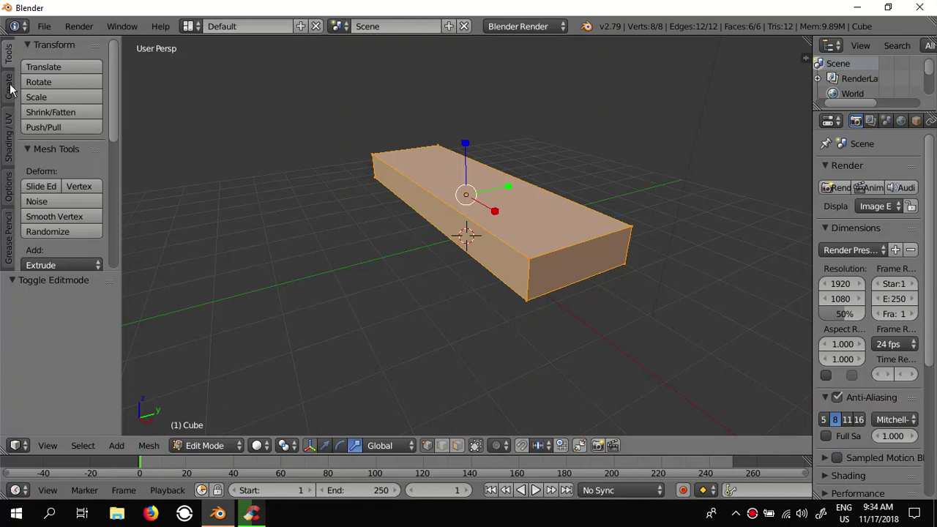
{"action": "scroll", "coordinate": [68, 146], "scroll_direction": "down", "scroll_amount": 3}
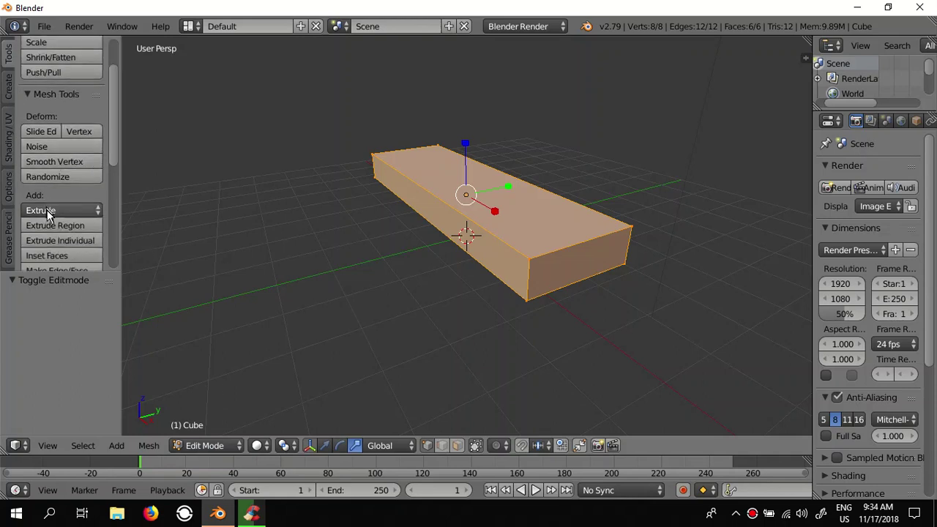
{"action": "scroll", "coordinate": [46, 213], "scroll_direction": "down", "scroll_amount": 3}
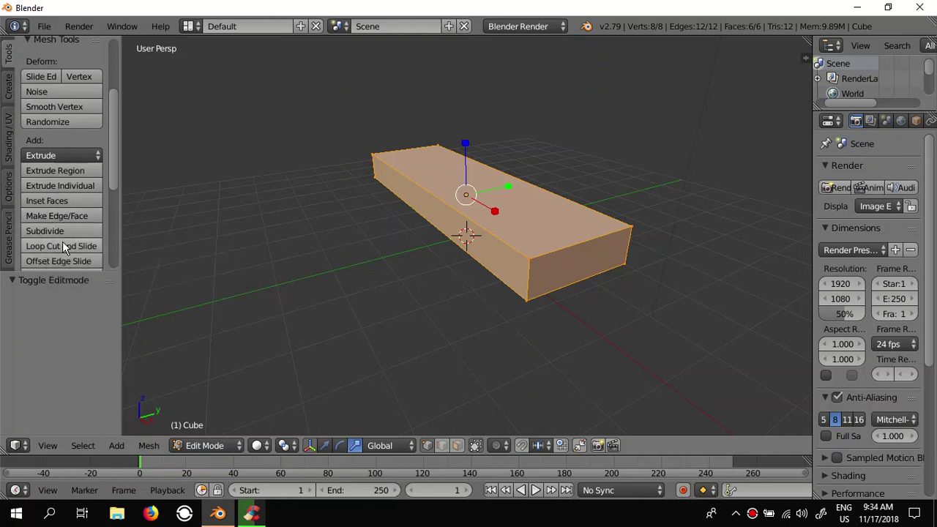
{"action": "left_click", "coordinate": [62, 244]}
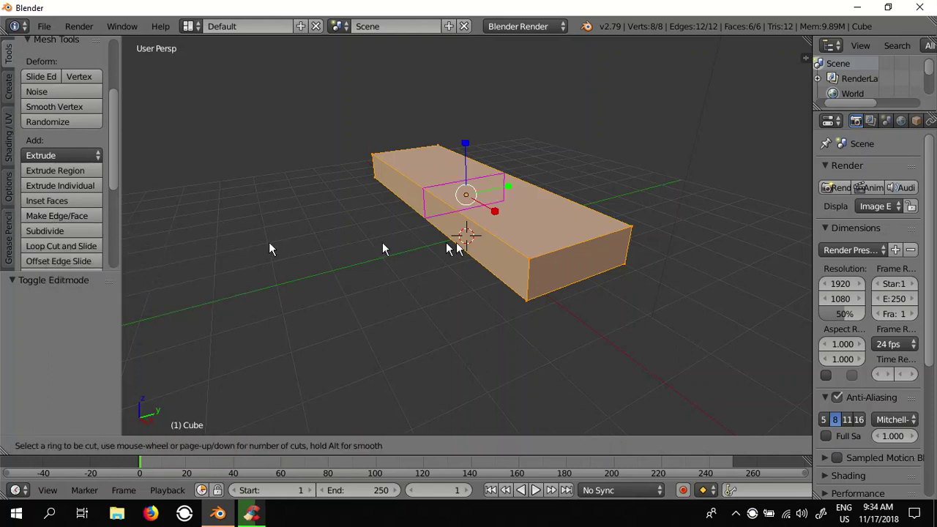
{"action": "left_click", "coordinate": [601, 232]}
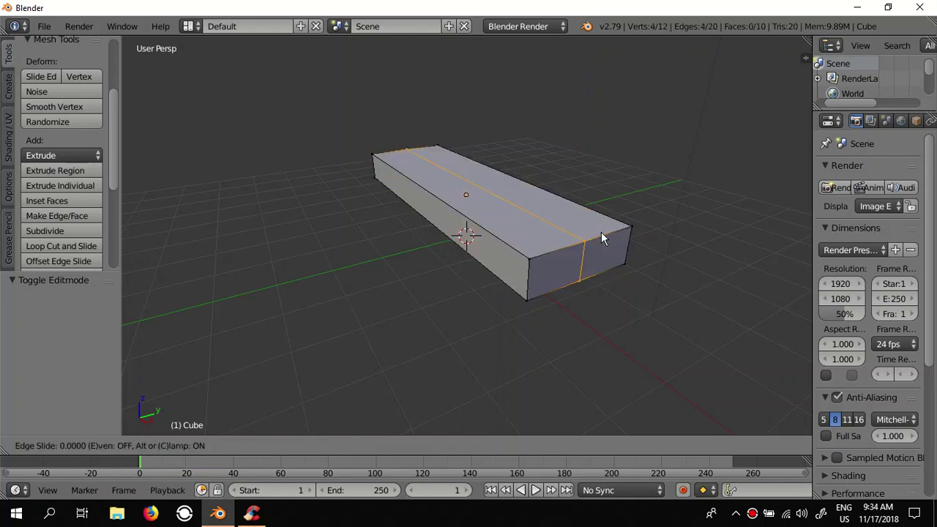
{"action": "left_click", "coordinate": [630, 228]}
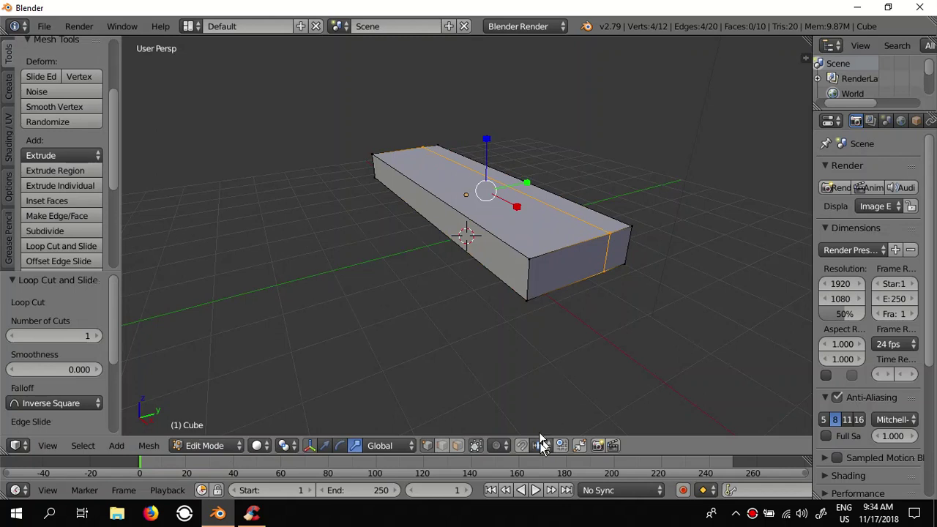
{"action": "left_click", "coordinate": [457, 446]}
- Extrude the narrow back strip upward 1.712 into a tall backrest
{"action": "right_click", "coordinate": [607, 221]}
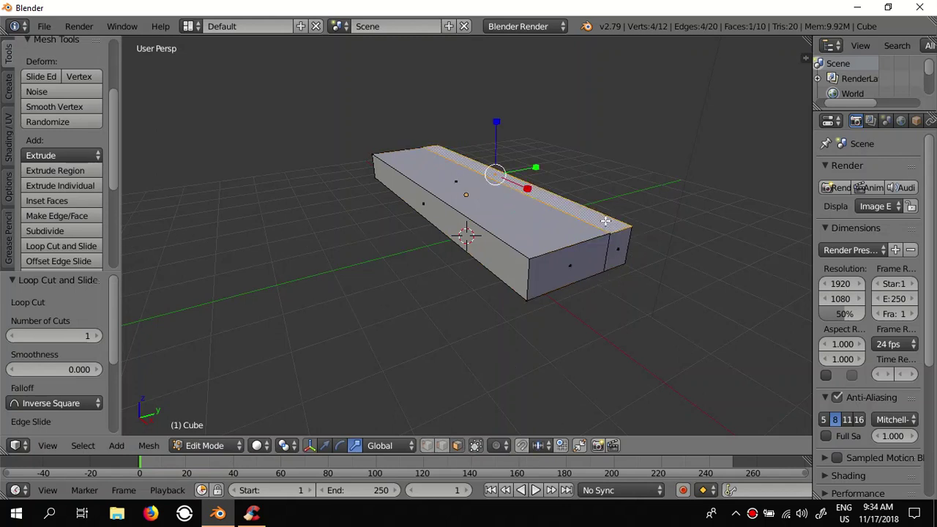
{"action": "key", "text": "e"}
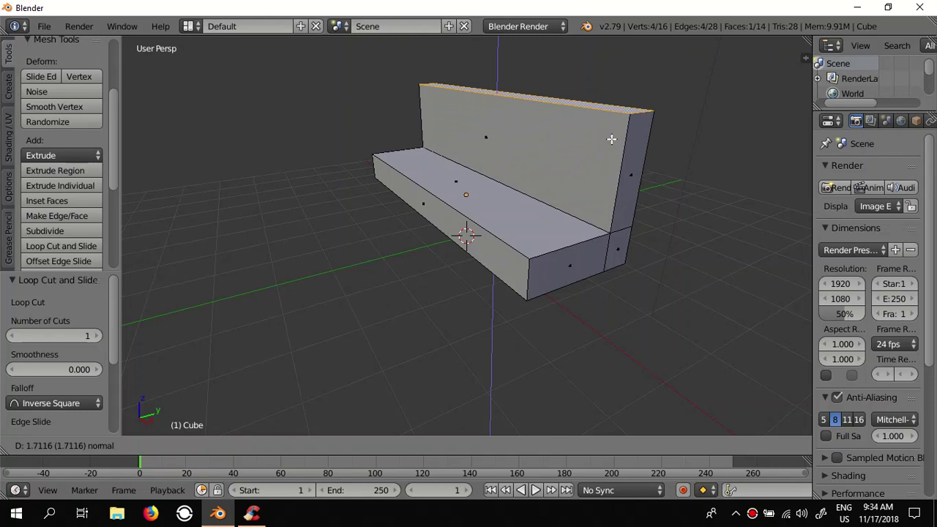
{"action": "left_click", "coordinate": [611, 139]}
{"action": "middle_click_drag", "start_coordinate": [519, 276], "coordinate": [636, 274]}
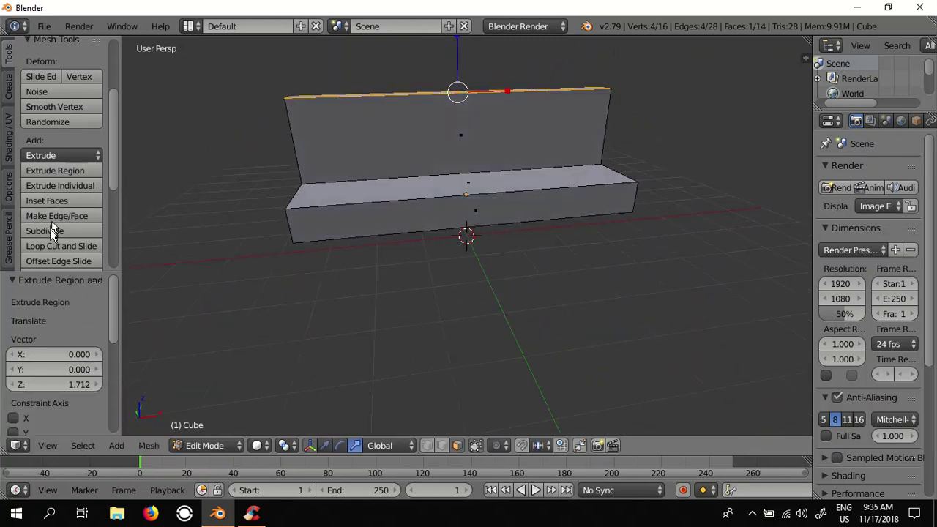
- Add two crosswise loop cuts and scale them 2.65 along X toward the sofa ends
{"action": "left_click", "coordinate": [56, 245]}
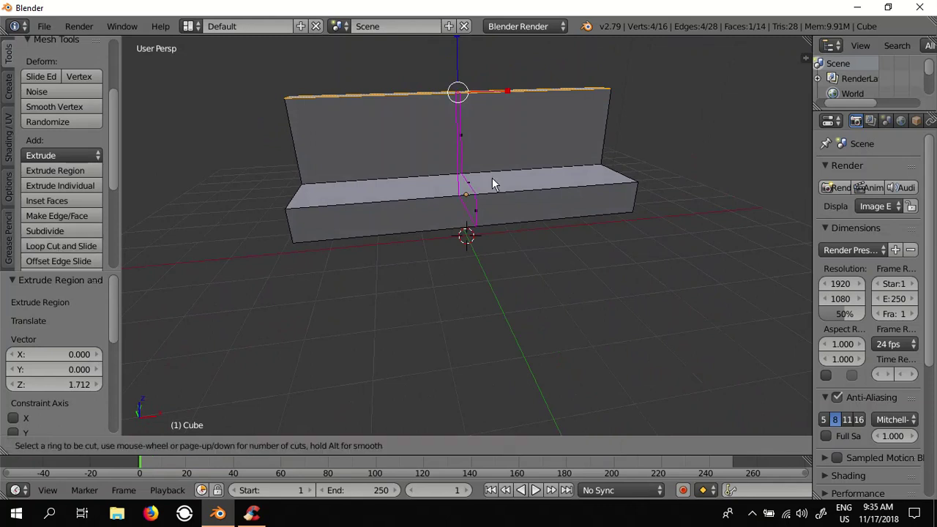
{"action": "scroll", "coordinate": [492, 184], "scroll_direction": "up", "scroll_amount": 1}
{"action": "left_click", "coordinate": [493, 184]}
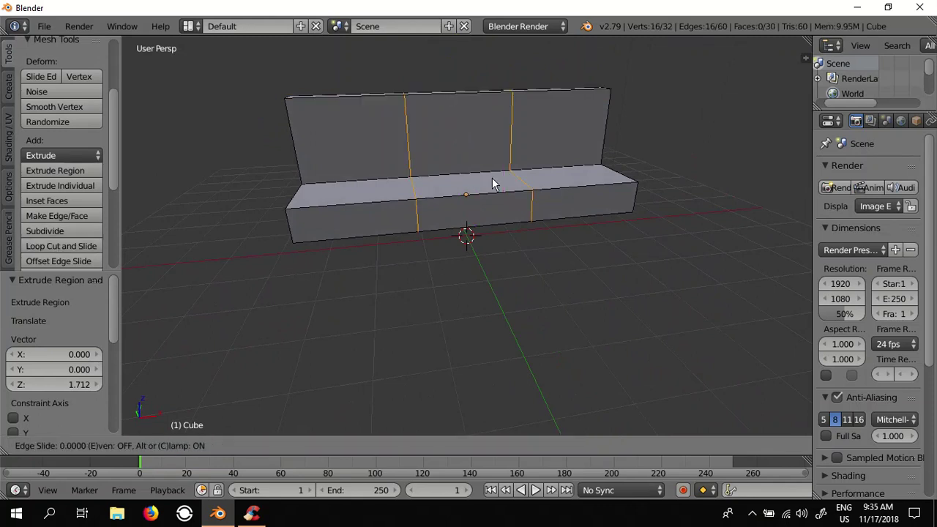
{"action": "right_click", "coordinate": [493, 180]}
{"action": "key", "text": "s"}
{"action": "key", "text": "x"}
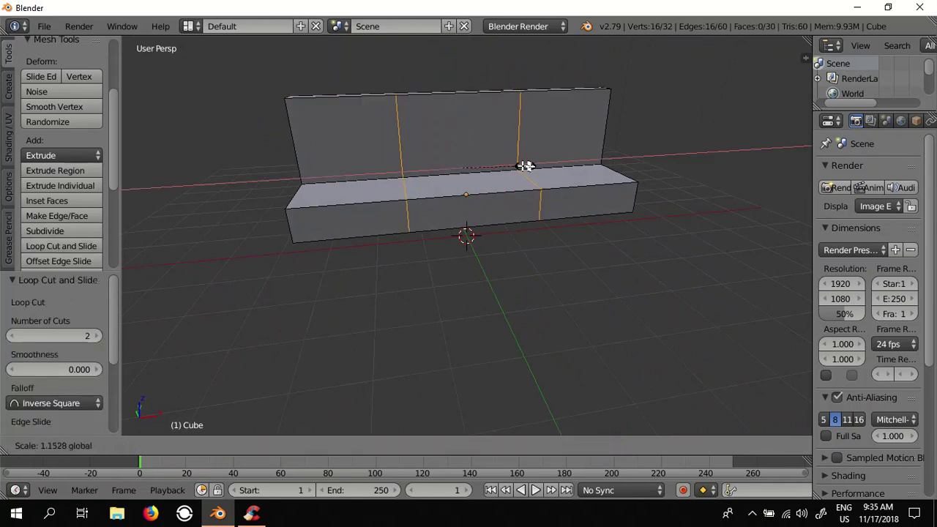
{"action": "left_click", "coordinate": [593, 180]}
{"action": "mouse_move", "coordinate": [607, 220]}
{"action": "middle_mouse_down"}
{"action": "mouse_move", "coordinate": [487, 230]}
{"action": "mouse_move", "coordinate": [534, 250]}
{"action": "mouse_move", "coordinate": [519, 253]}
{"action": "middle_mouse_up"}
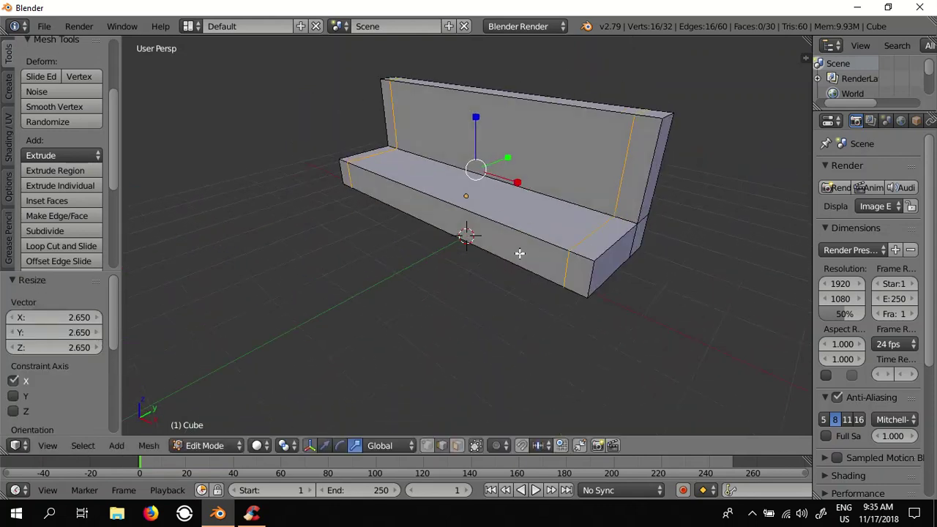
- Extrude the top faces of both end sections upward 0.833 into armrests
{"action": "right_click", "coordinate": [602, 232]}
{"action": "left_click", "coordinate": [456, 445]}
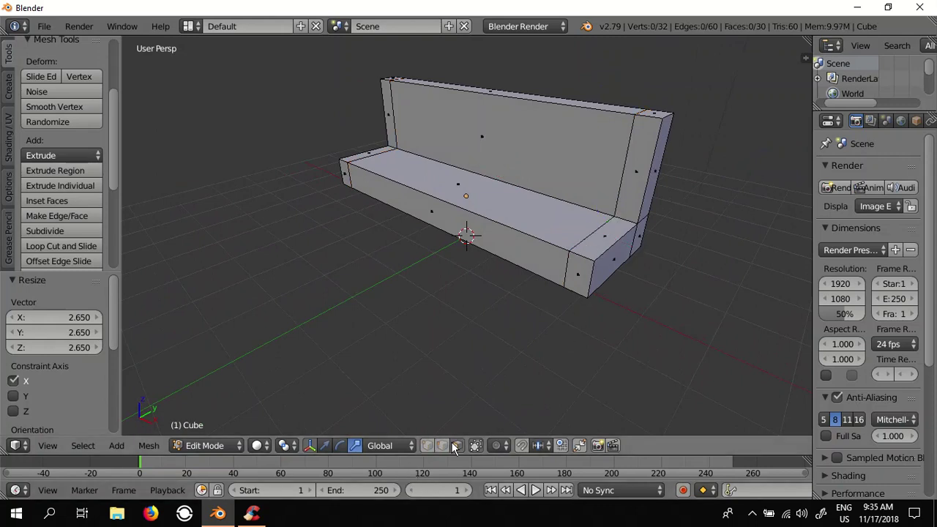
{"action": "right_click", "coordinate": [599, 235]}
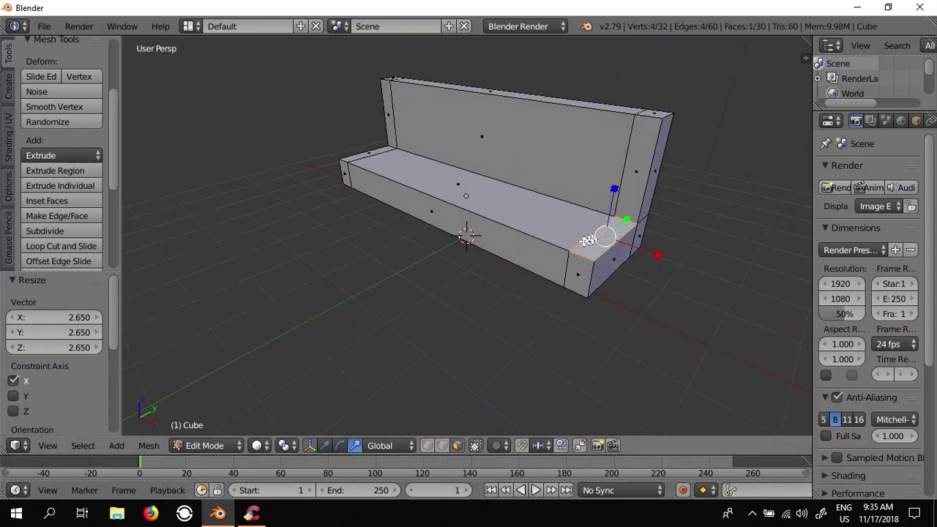
{"action": "right_click", "coordinate": [357, 156], "text": "shift"}
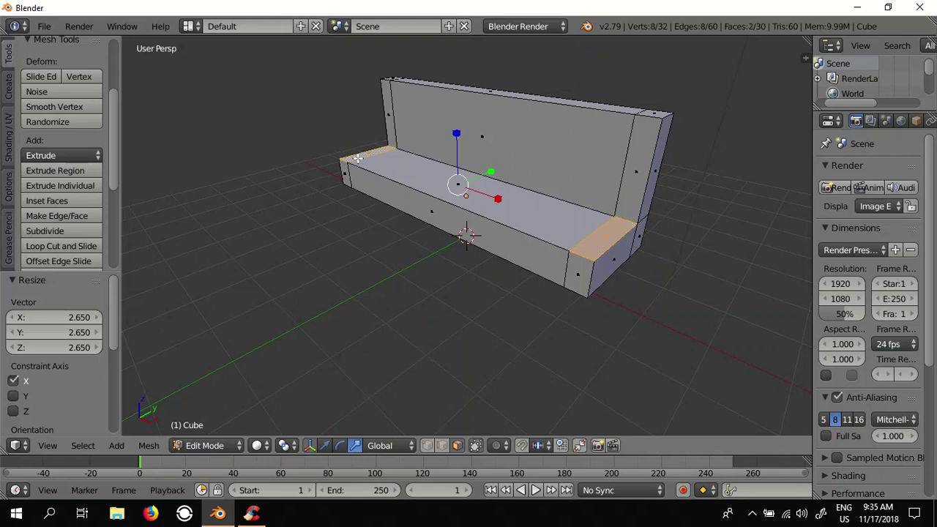
{"action": "key", "text": "e"}
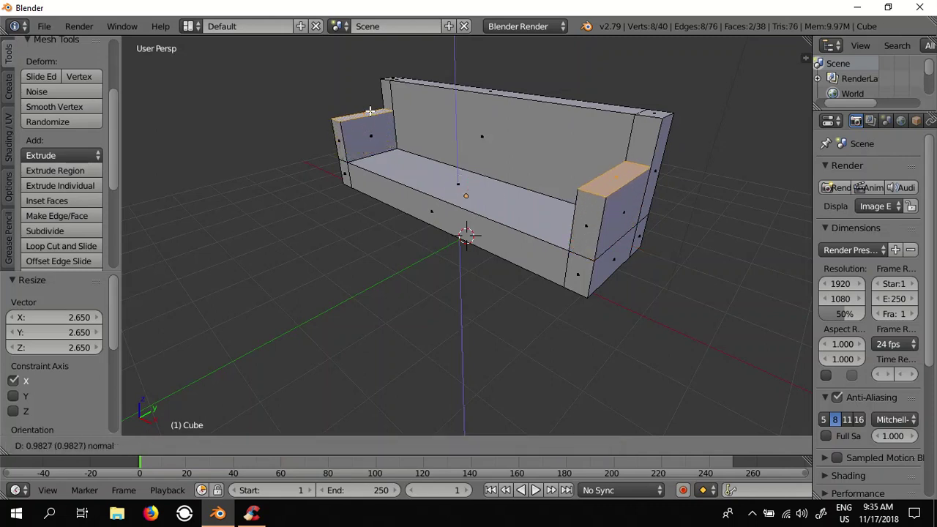
{"action": "left_click", "coordinate": [377, 147]}
{"action": "mouse_move", "coordinate": [391, 236]}
{"action": "middle_mouse_down"}
{"action": "mouse_move", "coordinate": [404, 230]}
{"action": "mouse_move", "coordinate": [429, 240]}
{"action": "mouse_move", "coordinate": [421, 240]}
{"action": "middle_mouse_up"}
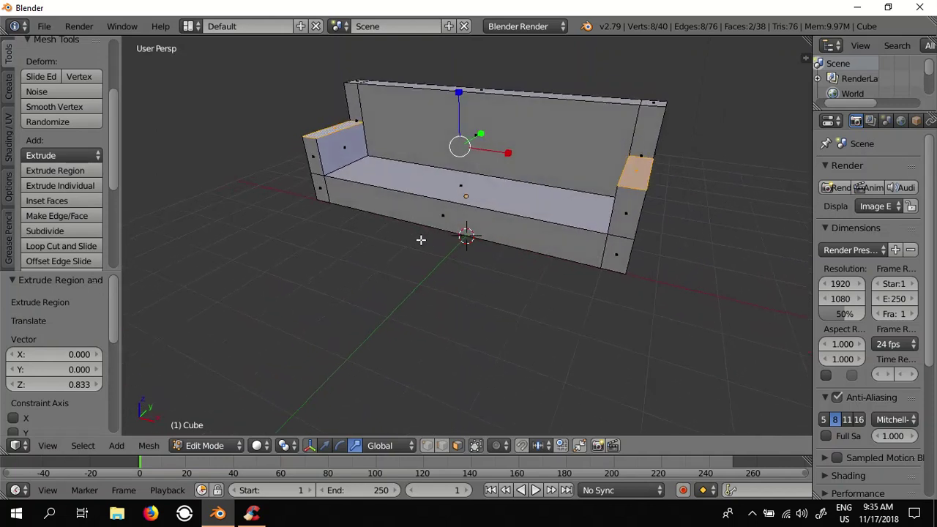
- Cut two evenly spaced crosswise loops through the seat and backrest between the armrests
{"action": "right_click", "coordinate": [412, 186]}
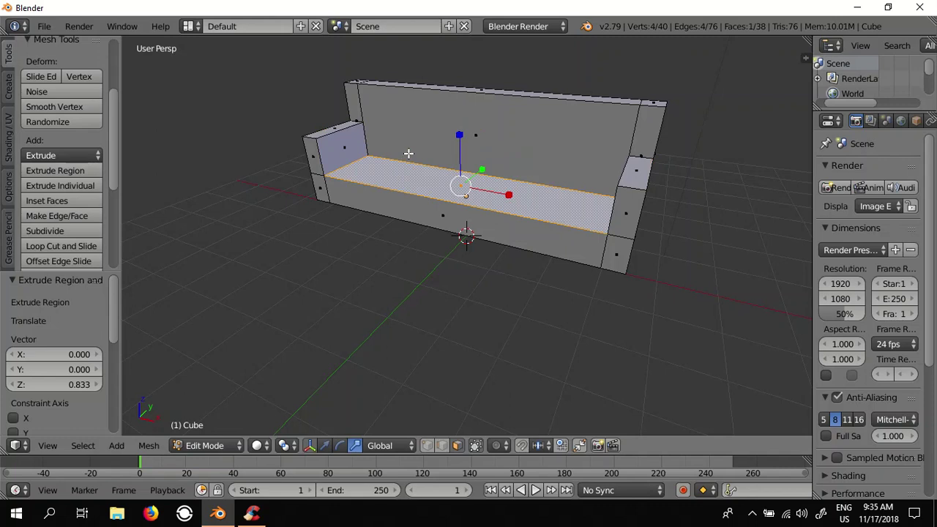
{"action": "left_click", "coordinate": [61, 248]}
{"action": "scroll", "coordinate": [420, 194], "scroll_direction": "up", "scroll_amount": 1}
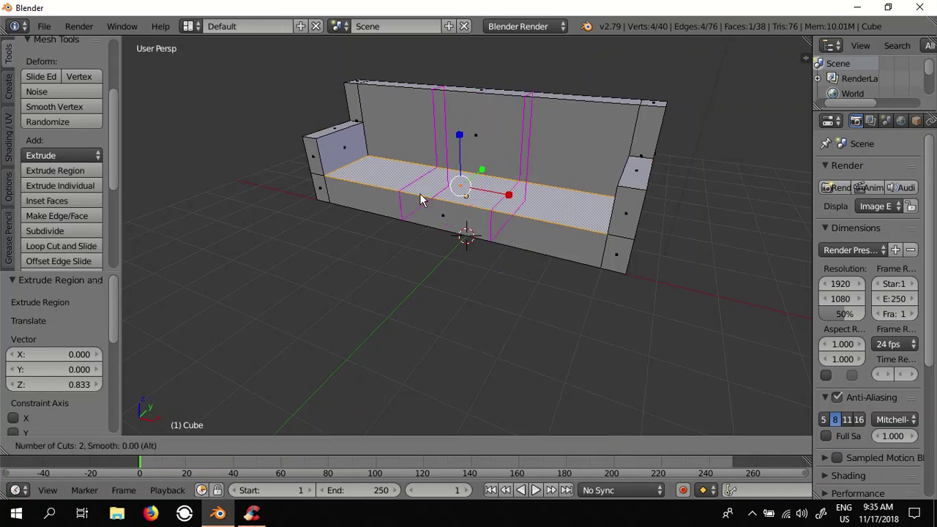
{"action": "left_click", "coordinate": [419, 193]}
{"action": "right_click", "coordinate": [419, 193]}
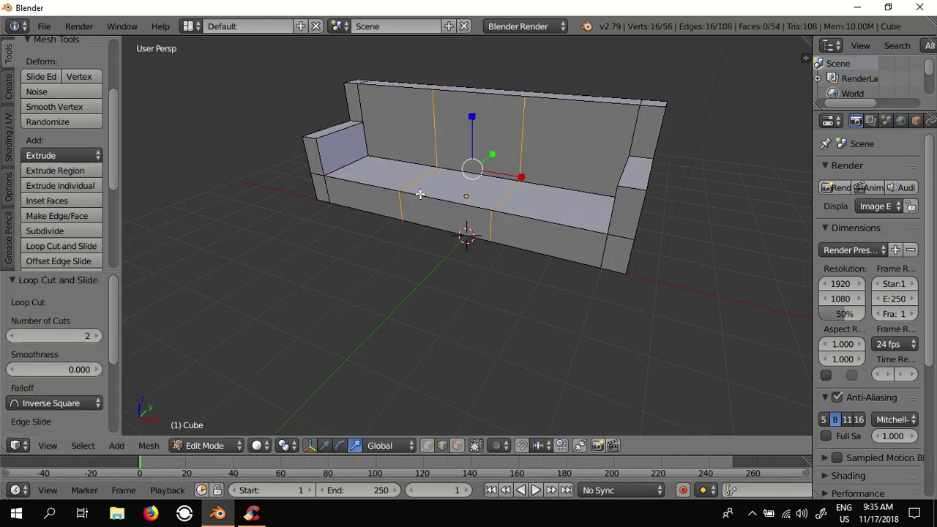
{"action": "mouse_move", "coordinate": [400, 254]}
{"action": "middle_mouse_down"}
{"action": "mouse_move", "coordinate": [367, 205]}
{"action": "mouse_move", "coordinate": [387, 245]}
{"action": "middle_mouse_up"}
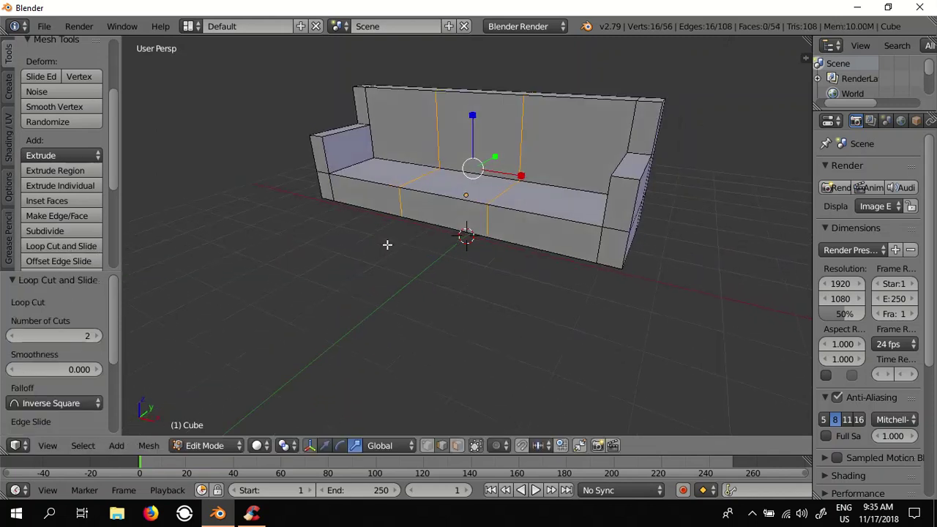
{"action": "right_click", "coordinate": [371, 169]}
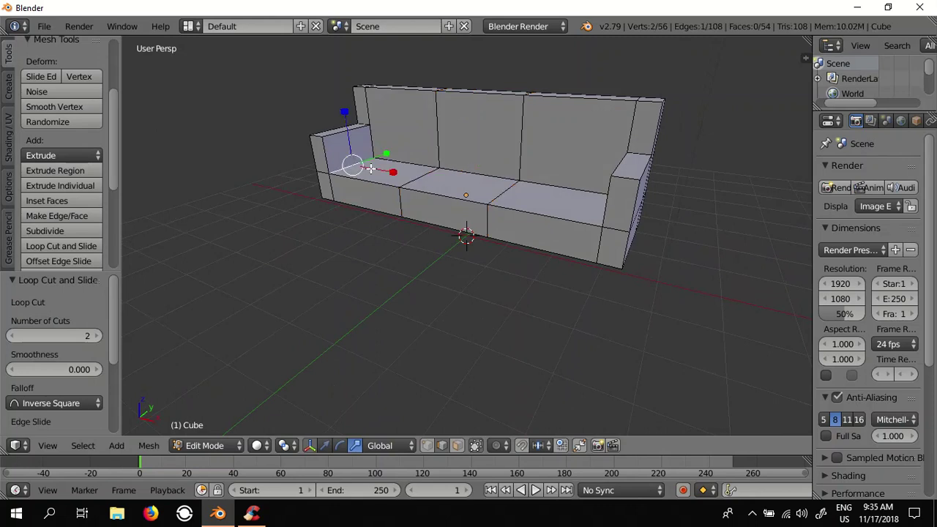
- Inset the three seat faces individually with a 0.0277 border
{"action": "left_click", "coordinate": [457, 446]}
{"action": "right_click", "coordinate": [395, 167]}
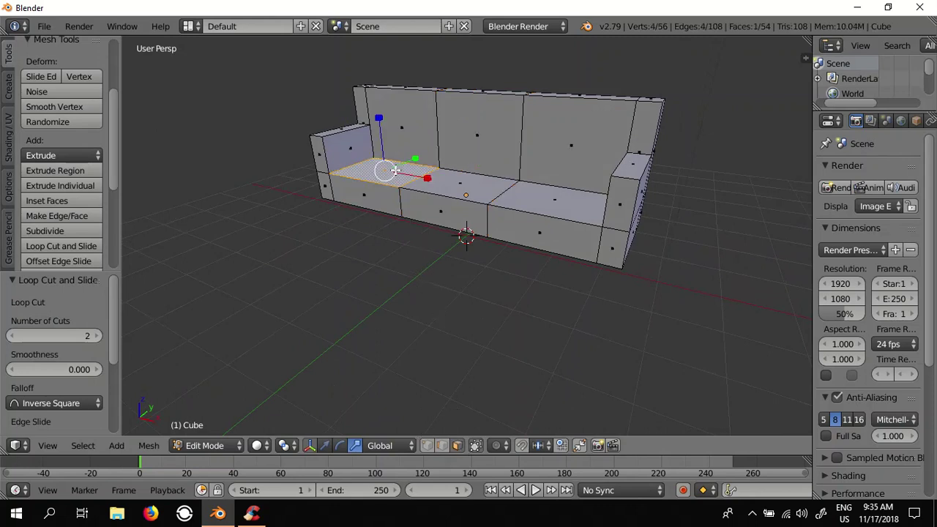
{"action": "right_click", "coordinate": [438, 185], "text": "shift"}
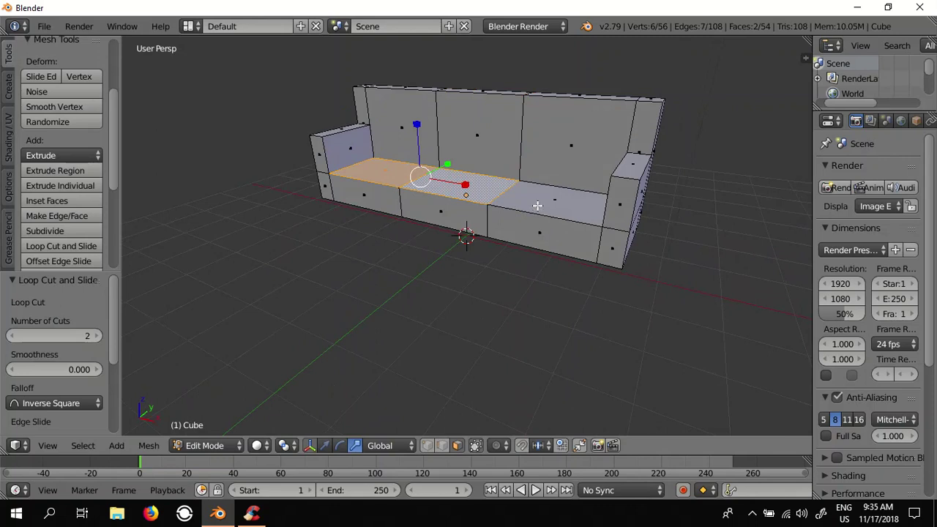
{"action": "right_click", "coordinate": [538, 206], "text": "shift"}
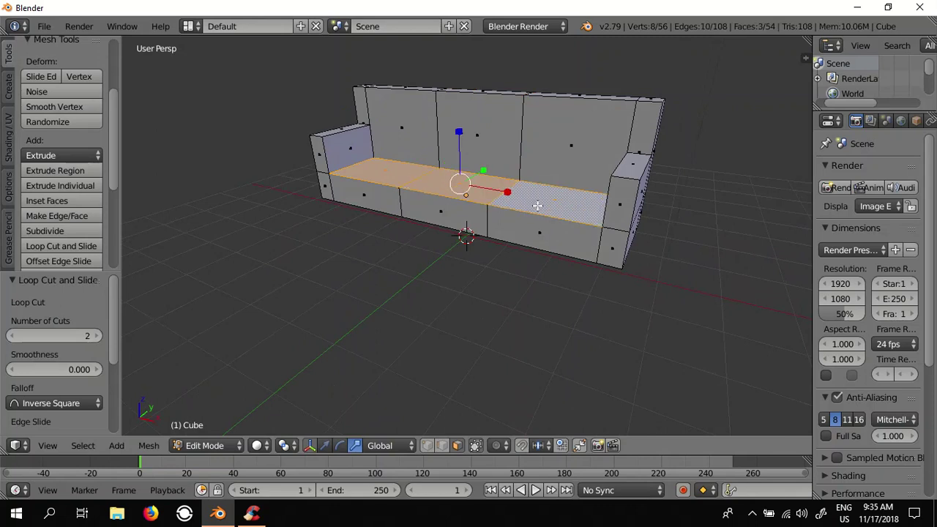
{"action": "key", "text": "i"}
{"action": "key", "text": "i"}
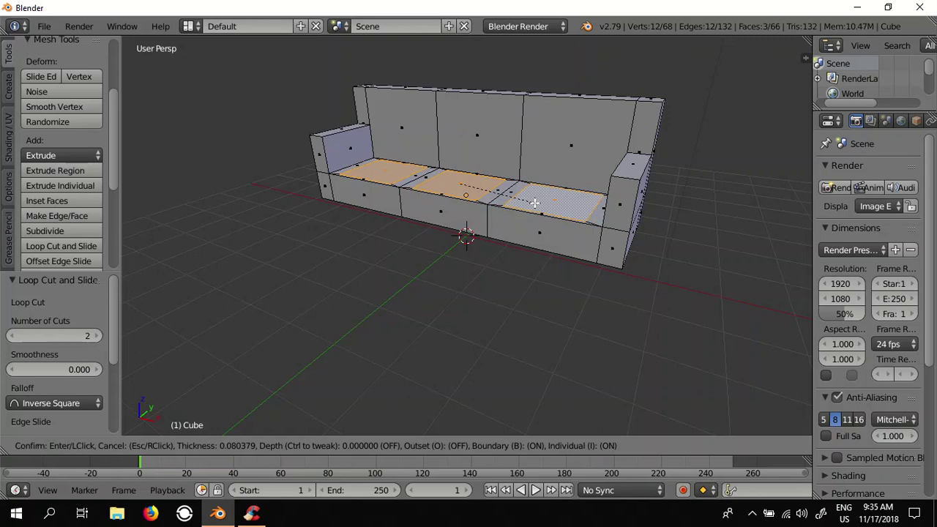
{"action": "left_click", "coordinate": [537, 206]}
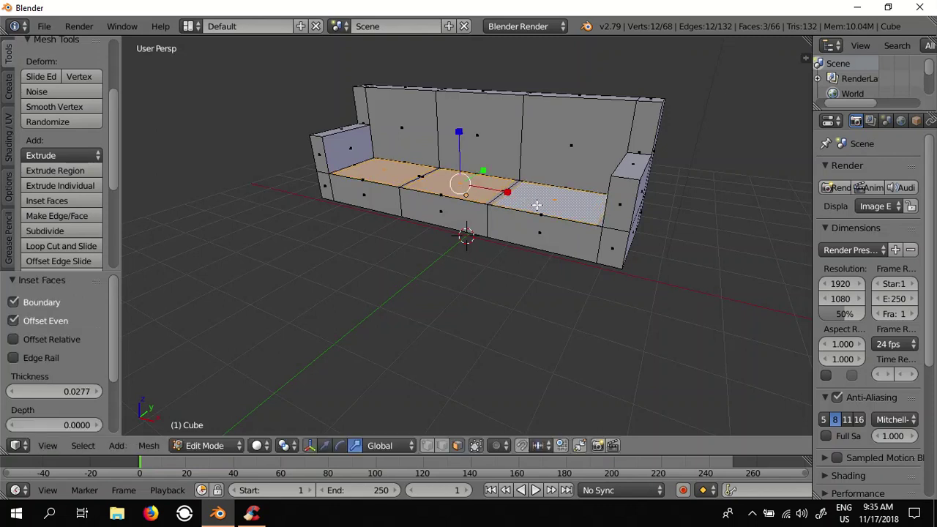
- Extrude the inset seat faces up 0.06 into separate cushions
{"action": "key", "text": "e"}
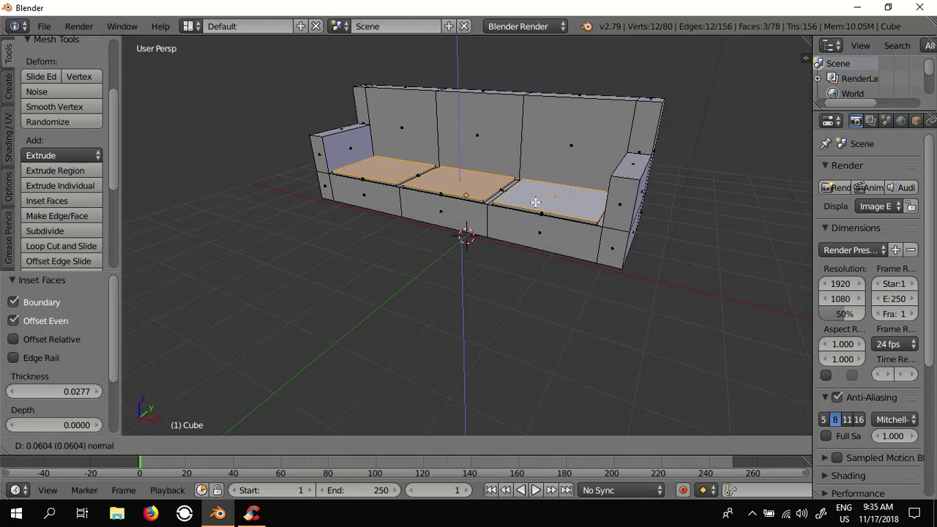
{"action": "left_click", "coordinate": [535, 203]}
{"action": "mouse_move", "coordinate": [513, 183]}
{"action": "middle_mouse_down"}
{"action": "mouse_move", "coordinate": [469, 141]}
{"action": "mouse_move", "coordinate": [442, 150]}
{"action": "middle_mouse_up"}
- Inset the three backrest faces individually and shrink them slightly in height
{"action": "right_click", "coordinate": [423, 113]}
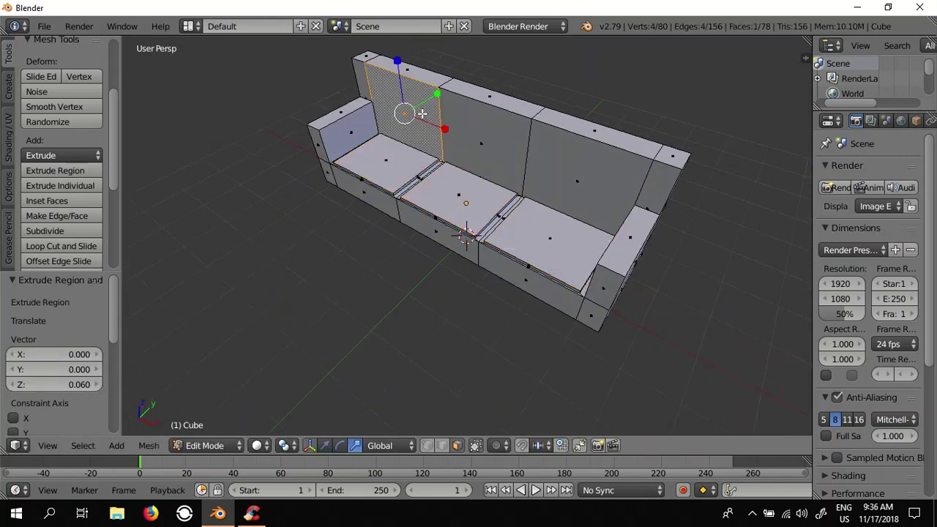
{"action": "right_click", "coordinate": [480, 139], "text": "shift"}
{"action": "right_click", "coordinate": [565, 151], "text": "shift"}
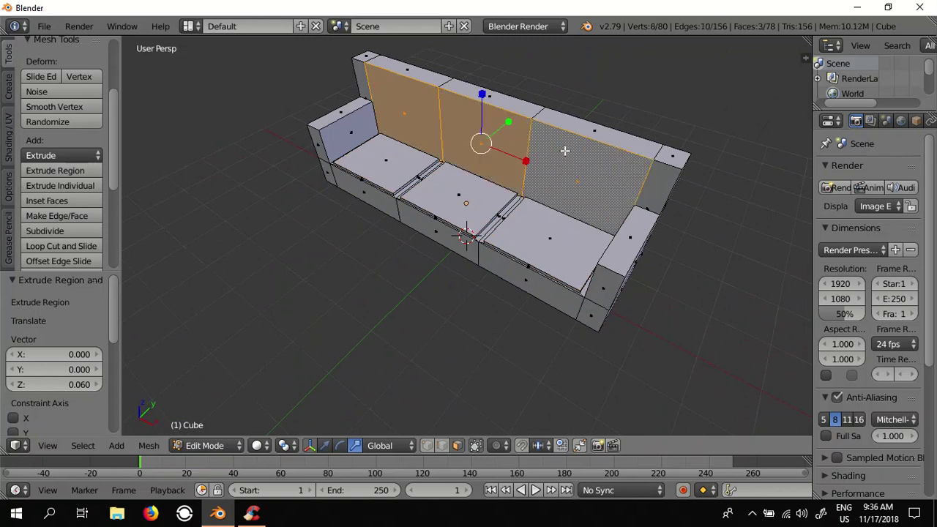
{"action": "key", "text": "i"}
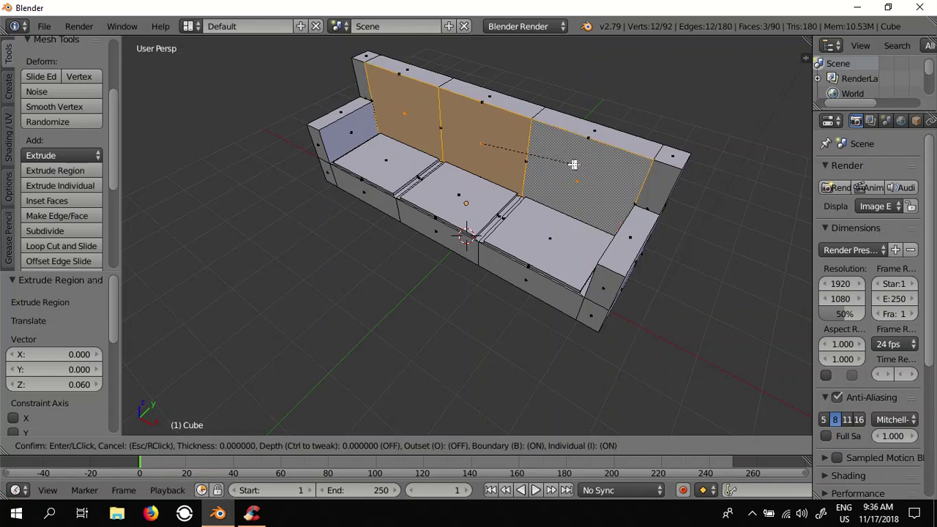
{"action": "key", "text": "i"}
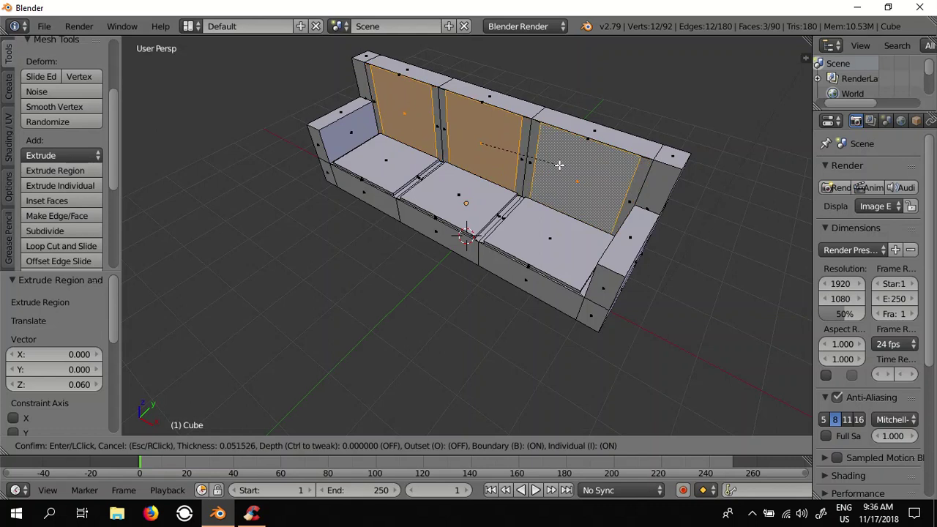
{"action": "left_click", "coordinate": [560, 166]}
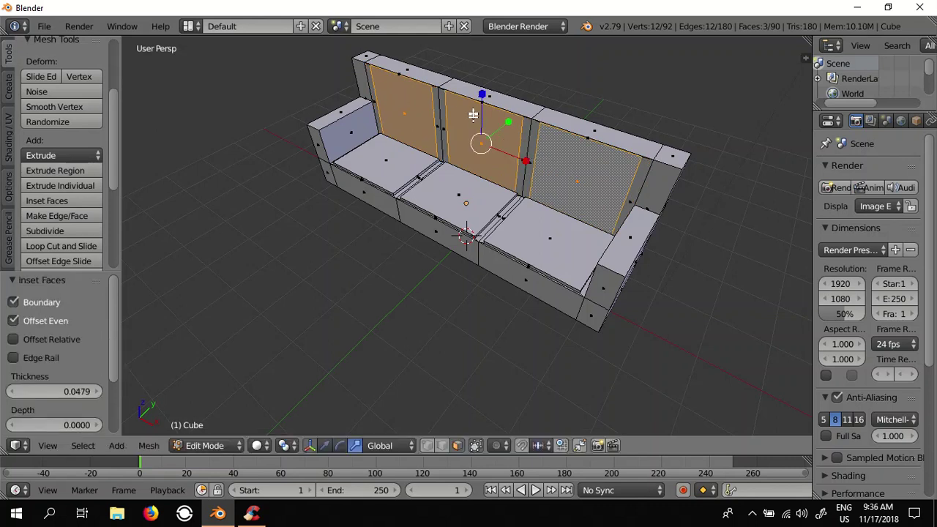
{"action": "left_click_drag", "start_coordinate": [481, 93], "coordinate": [480, 97]}
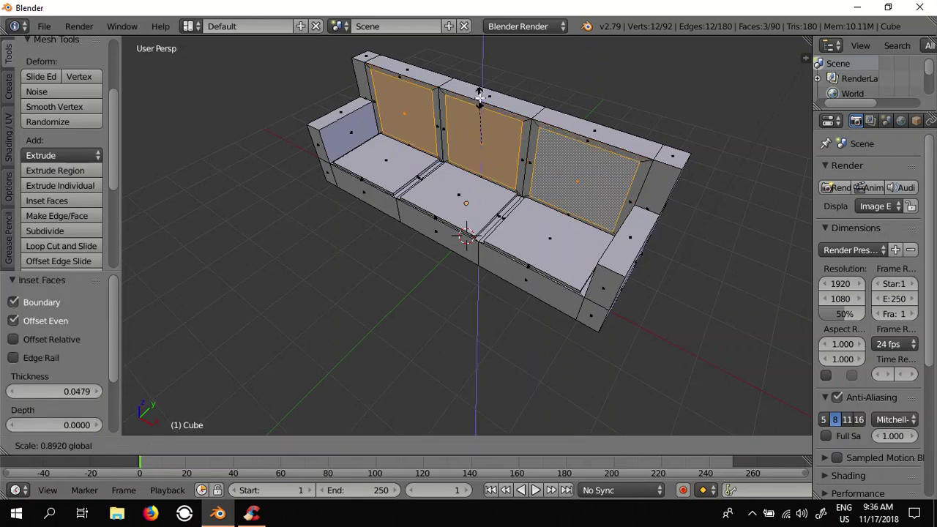
- Extrude the inset back faces outward 0.049 into back cushions
{"action": "middle_click_drag", "start_coordinate": [512, 146], "coordinate": [503, 132]}
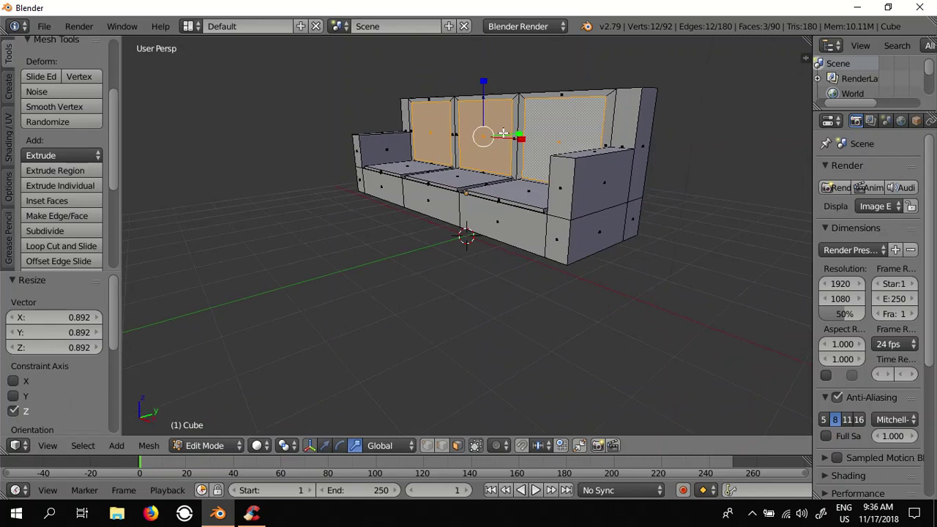
{"action": "key", "text": "e"}
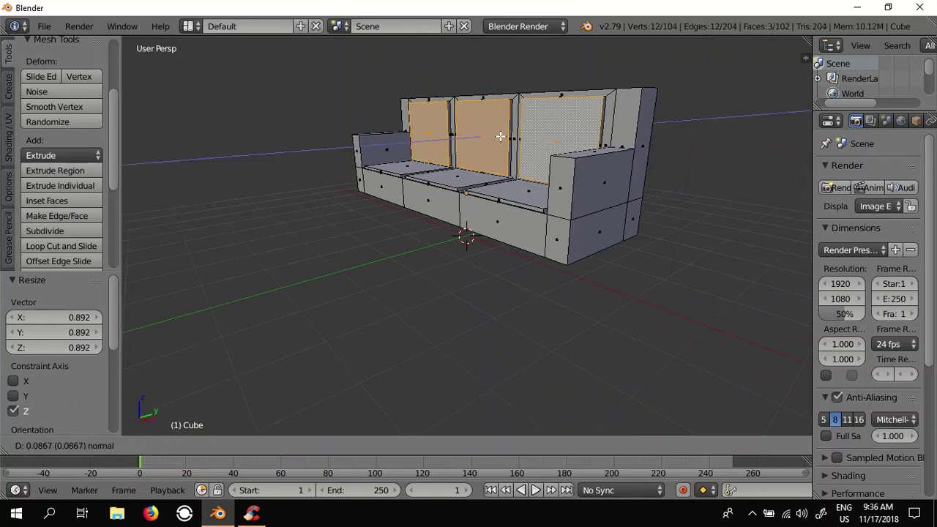
{"action": "left_click", "coordinate": [503, 141]}
{"action": "middle_click_drag", "start_coordinate": [520, 172], "coordinate": [531, 191]}
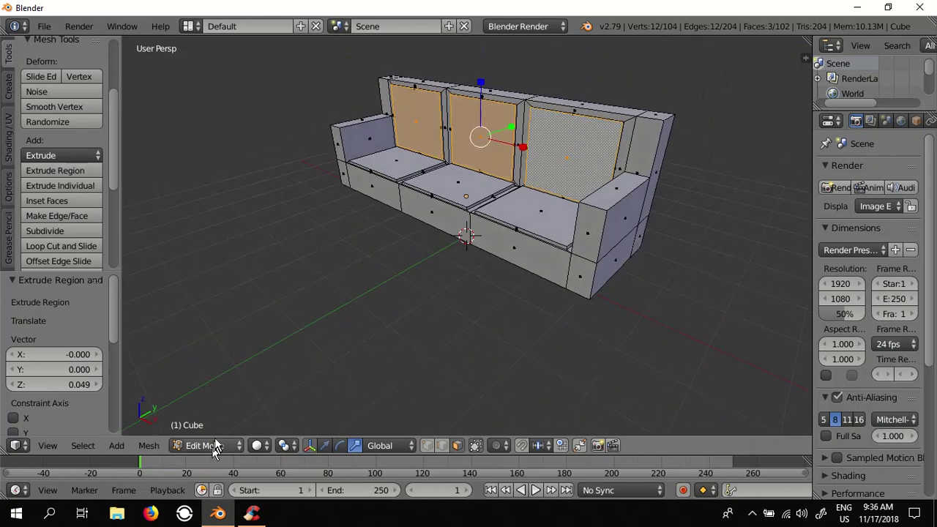
{"action": "mouse_move", "coordinate": [420, 266]}
{"action": "middle_mouse_down"}
{"action": "mouse_move", "coordinate": [388, 216]}
{"action": "mouse_move", "coordinate": [376, 129]}
{"action": "mouse_move", "coordinate": [374, 170]}
{"action": "middle_mouse_up"}
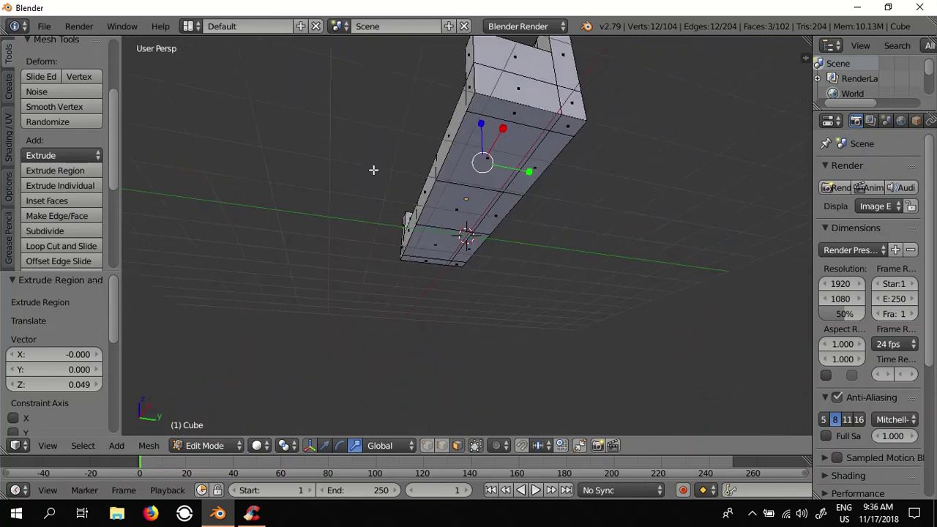
- Add two lengthwise loop cuts on the underside and scale them to 0.255 on Y
{"action": "left_click", "coordinate": [57, 246]}
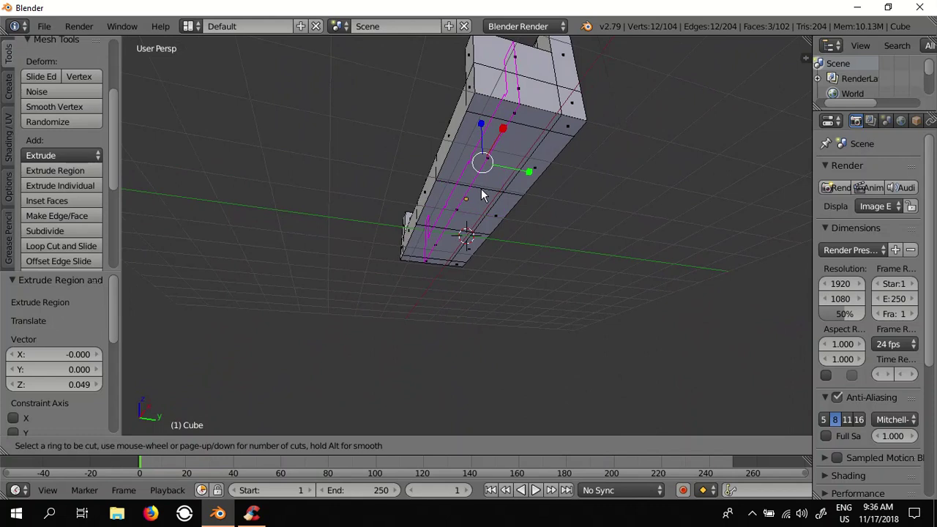
{"action": "scroll", "coordinate": [481, 189], "scroll_direction": "up", "scroll_amount": 1}
{"action": "left_click", "coordinate": [481, 189]}
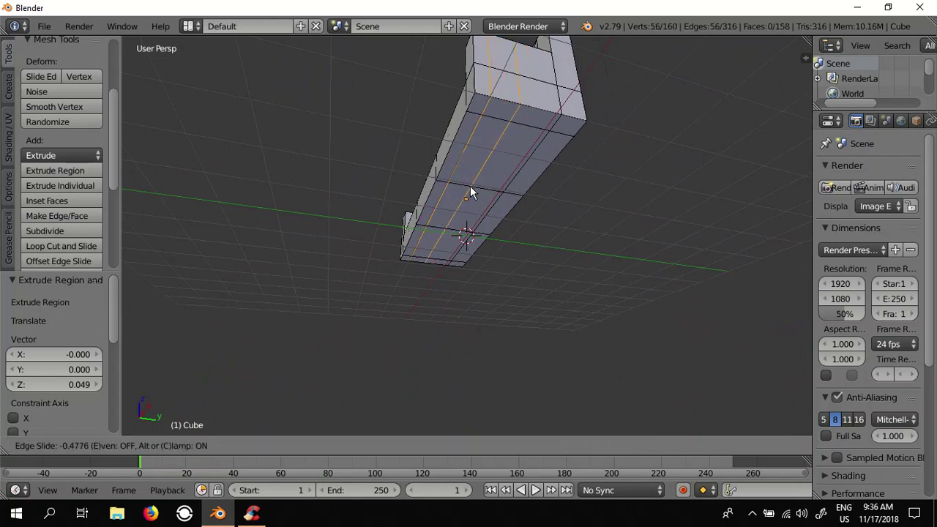
{"action": "left_click", "coordinate": [470, 186]}
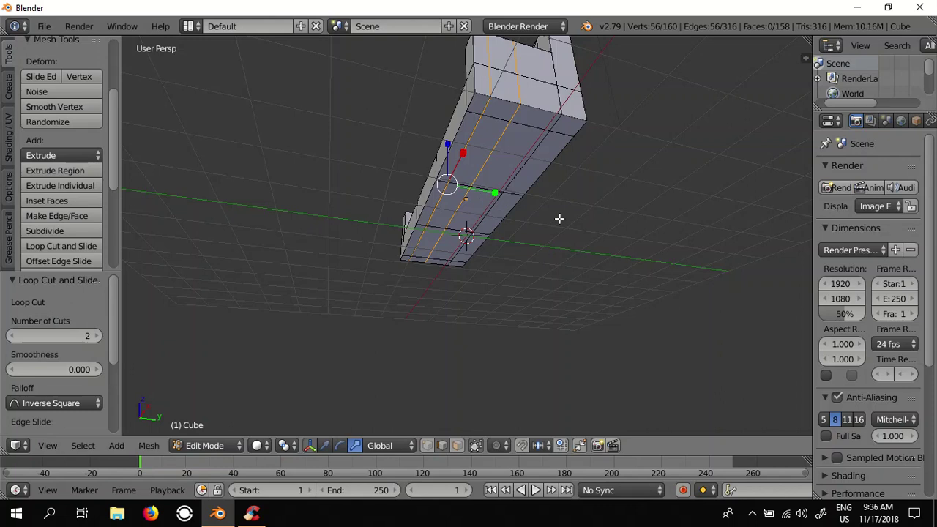
{"action": "mouse_move", "coordinate": [561, 217]}
{"action": "middle_mouse_down"}
{"action": "mouse_move", "coordinate": [506, 203]}
{"action": "mouse_move", "coordinate": [563, 232]}
{"action": "middle_mouse_up"}
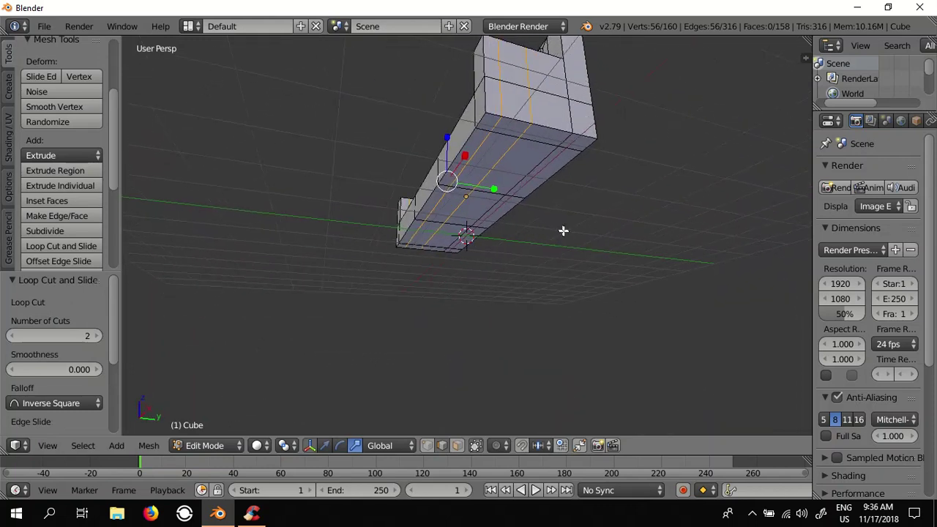
{"action": "key", "text": "s"}
{"action": "key", "text": "y"}
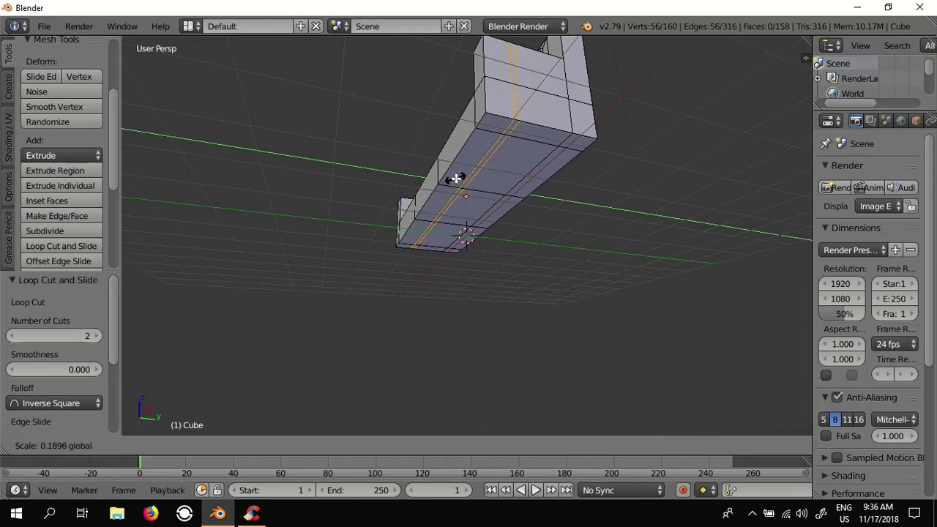
{"action": "left_click", "coordinate": [458, 181]}
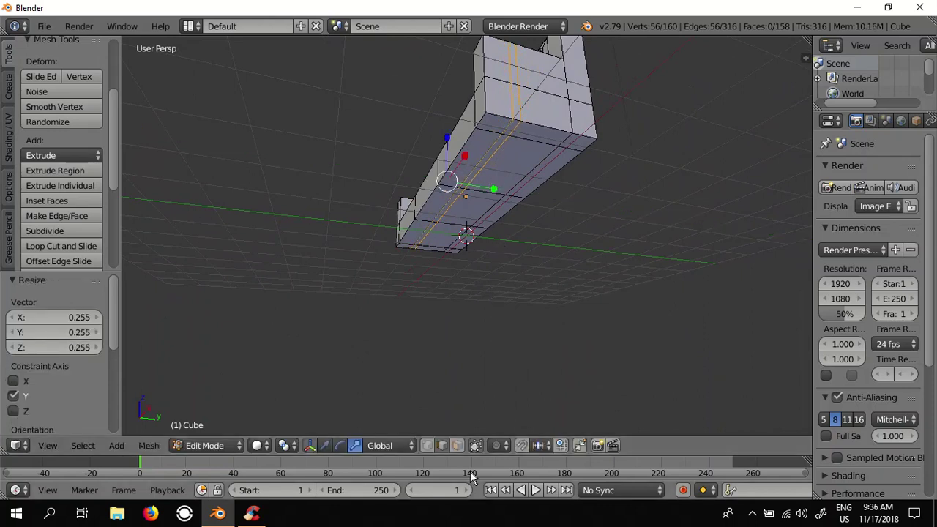
{"action": "key", "text": "a"}
{"action": "right_click", "coordinate": [483, 130]}
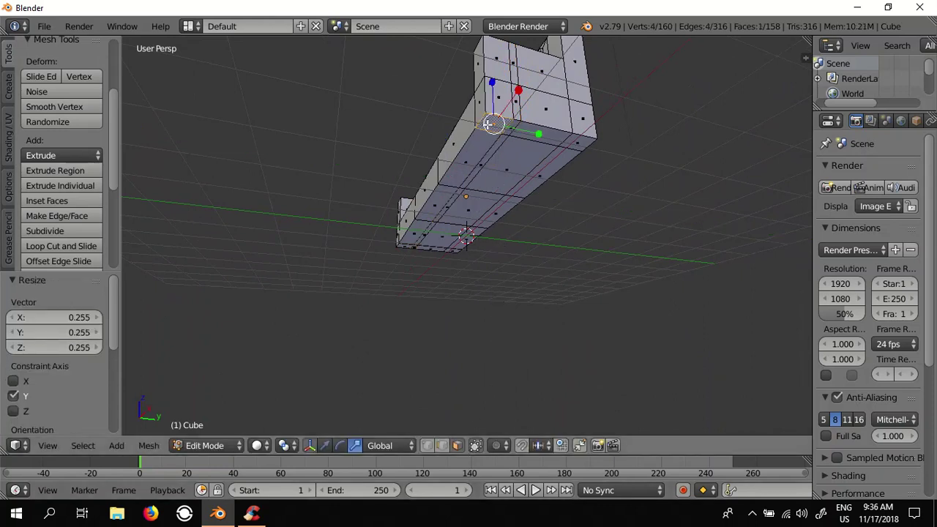
{"action": "right_click", "coordinate": [587, 144], "text": "shift"}
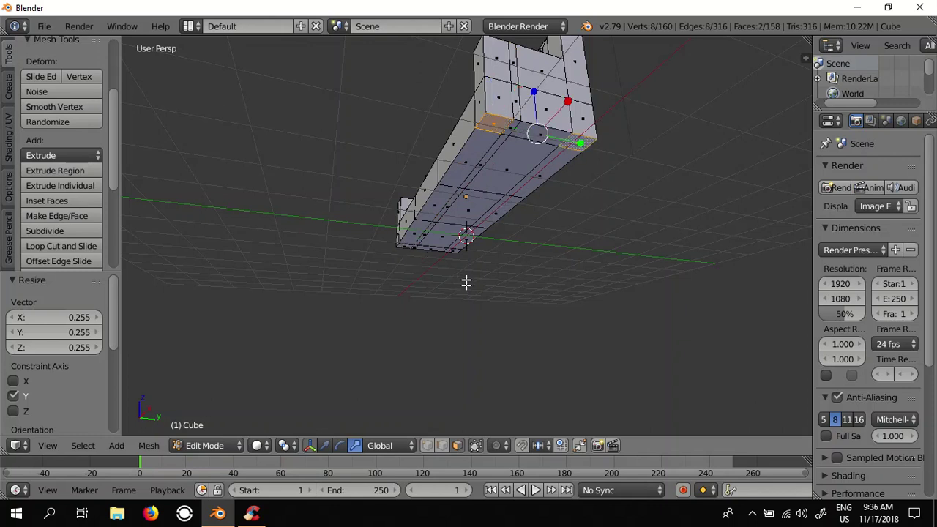
{"action": "middle_click_drag", "start_coordinate": [467, 283], "coordinate": [463, 268]}
{"action": "right_click", "coordinate": [401, 300], "text": "shift"}
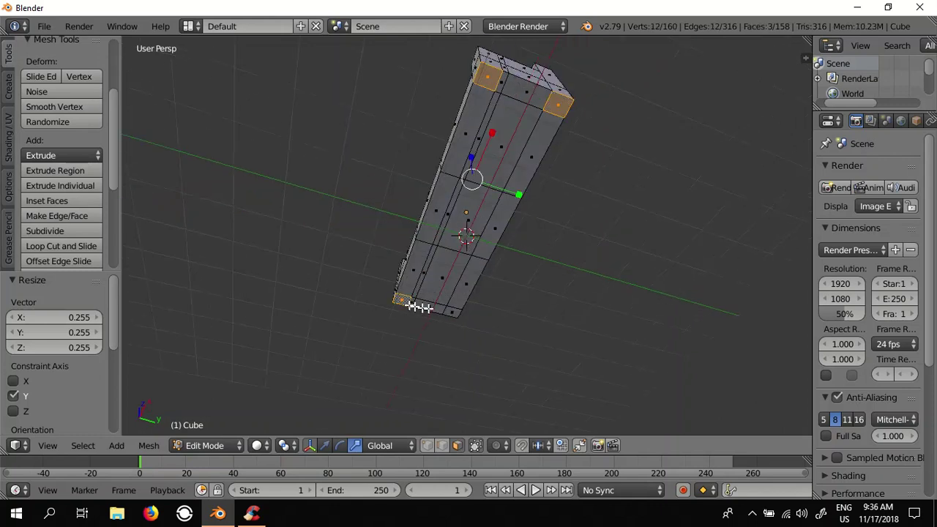
{"action": "right_click", "coordinate": [449, 310], "text": "shift"}
{"action": "mouse_move", "coordinate": [454, 308]}
{"action": "middle_mouse_down"}
{"action": "mouse_move", "coordinate": [526, 291]}
{"action": "mouse_move", "coordinate": [519, 340]}
{"action": "middle_mouse_up"}
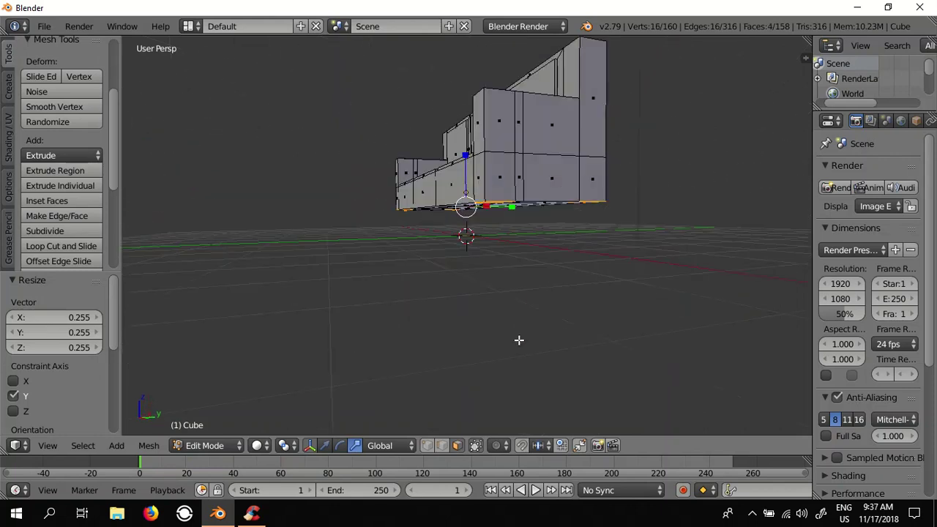
{"action": "key", "text": "e"}
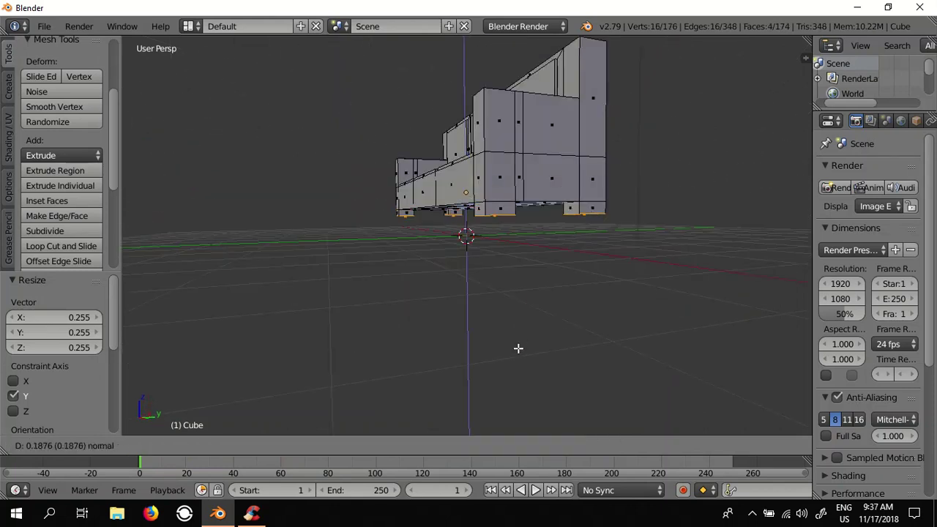
{"action": "left_click", "coordinate": [519, 350]}
{"action": "middle_click_drag", "start_coordinate": [506, 306], "coordinate": [504, 223]}
{"action": "right_click", "coordinate": [473, 91]}
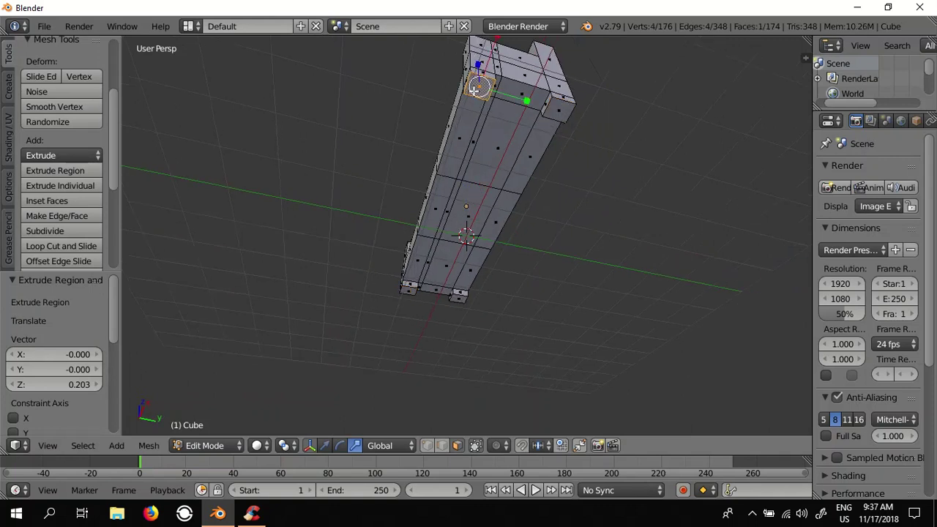
{"action": "key", "text": "s"}
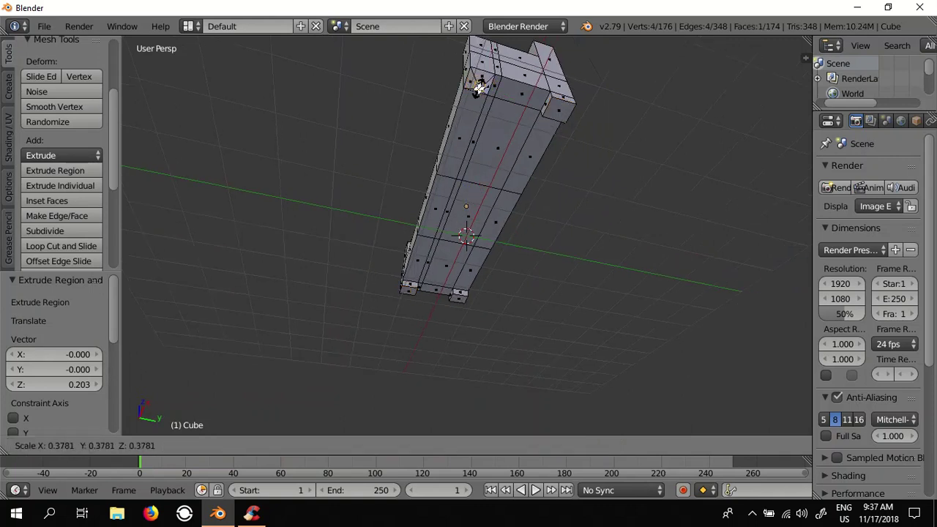
{"action": "left_click", "coordinate": [479, 88]}
{"action": "right_click", "coordinate": [556, 109]}
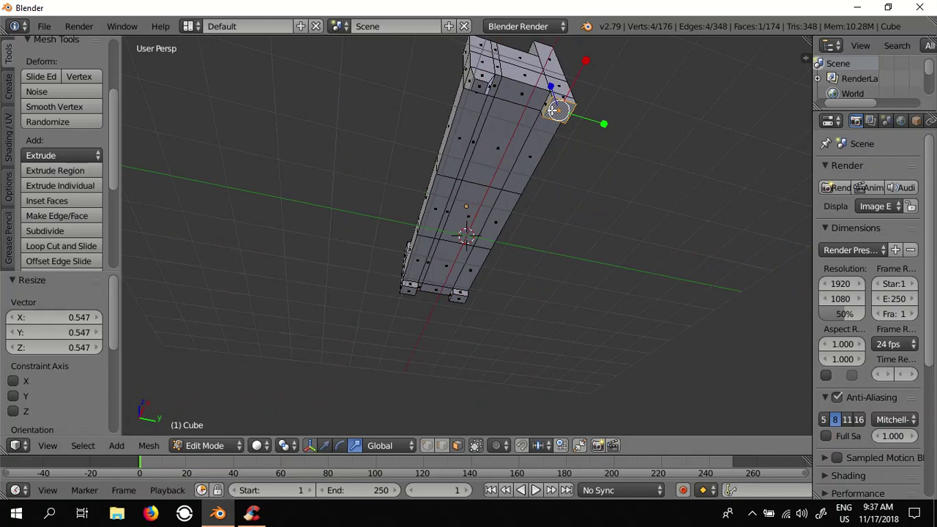
{"action": "key", "text": "s"}
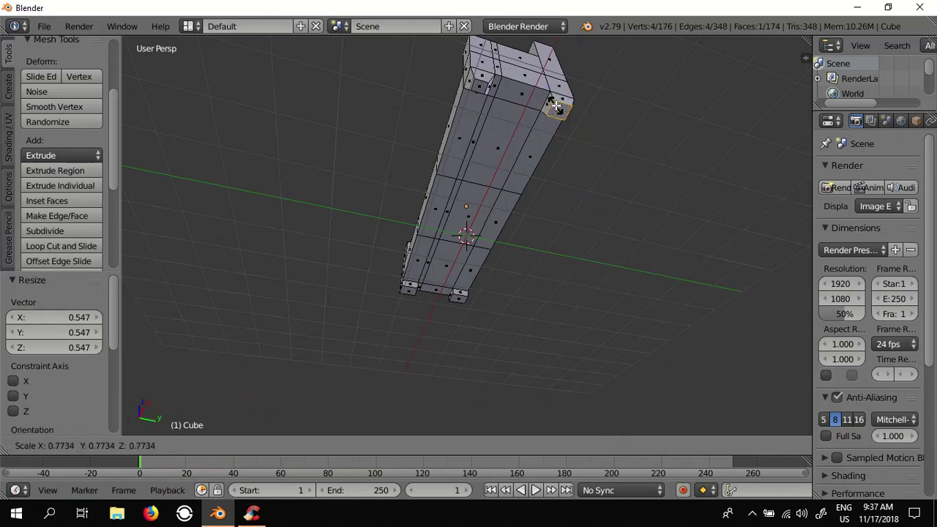
{"action": "left_click", "coordinate": [556, 108]}
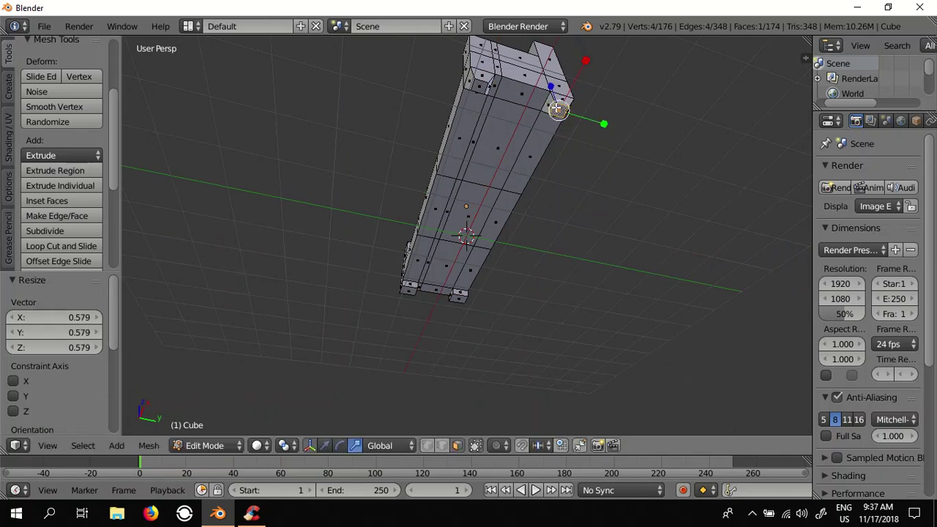
{"action": "middle_click_drag", "start_coordinate": [414, 284], "coordinate": [430, 234]}
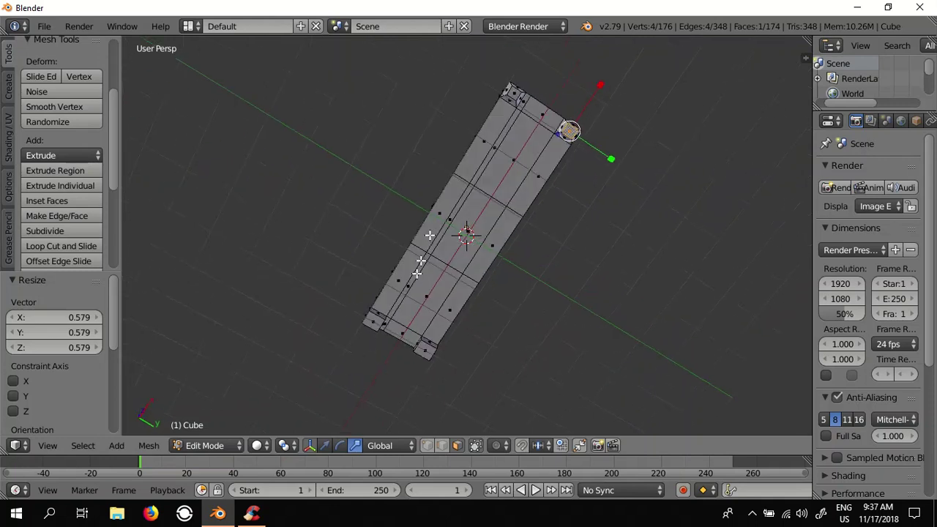
{"action": "right_click", "coordinate": [374, 321]}
{"action": "key", "text": "s"}
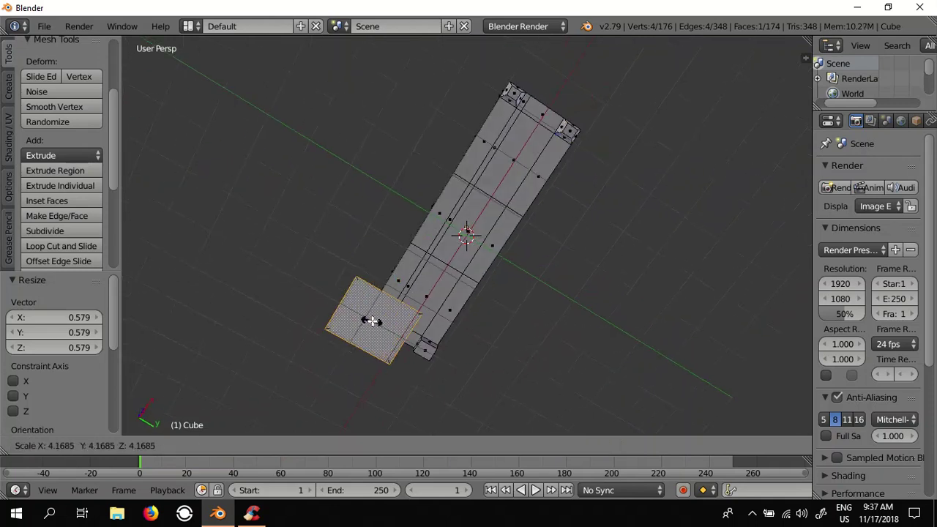
{"action": "left_click", "coordinate": [366, 323]}
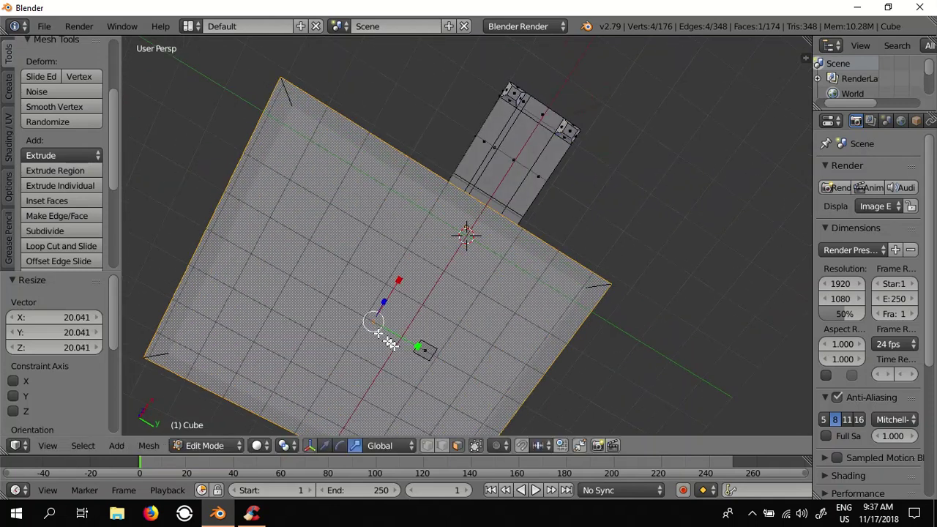
{"action": "key", "text": "ctrl+z"}
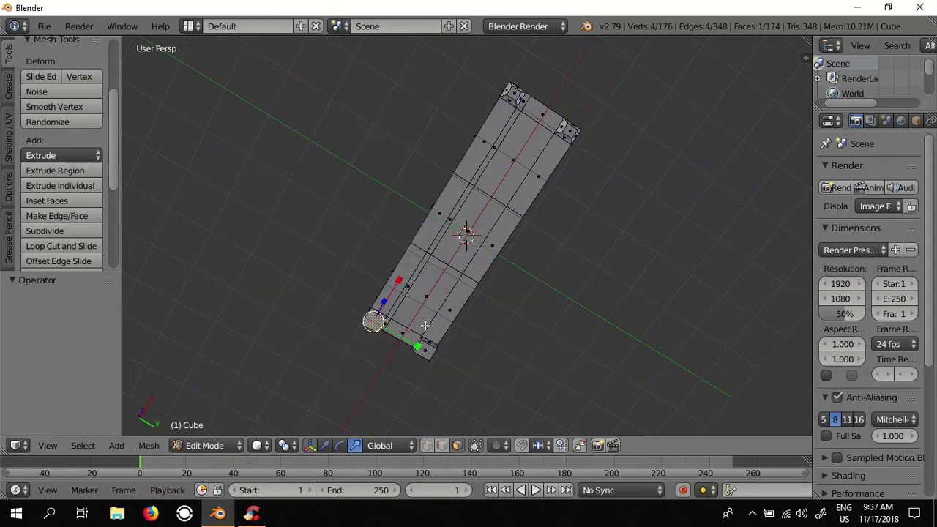
- From below the base, scale down the selected corner foot face
{"action": "mouse_move", "coordinate": [425, 325]}
{"action": "middle_mouse_down"}
{"action": "mouse_move", "coordinate": [398, 309]}
{"action": "mouse_move", "coordinate": [355, 329]}
{"action": "mouse_move", "coordinate": [359, 320]}
{"action": "mouse_move", "coordinate": [371, 330]}
{"action": "mouse_move", "coordinate": [278, 314]}
{"action": "middle_mouse_up"}
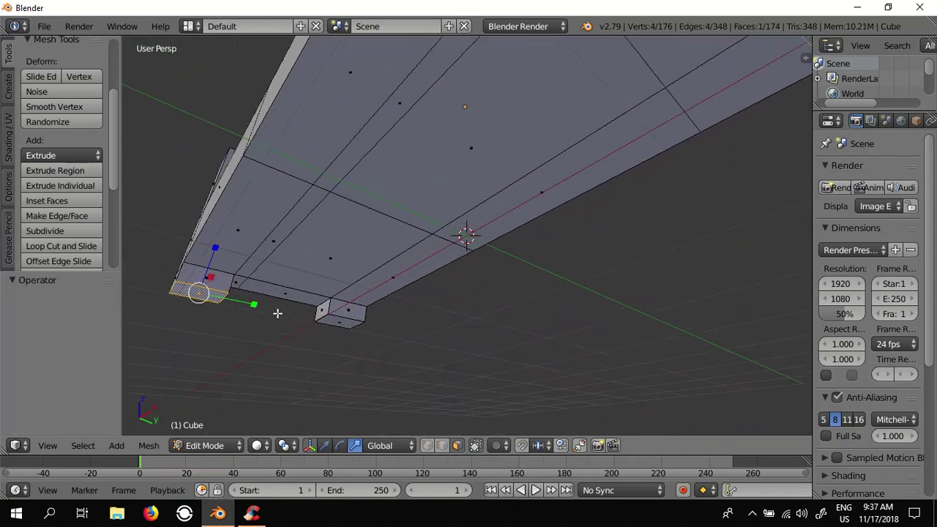
{"action": "mouse_move", "coordinate": [208, 317]}
{"action": "middle_mouse_down"}
{"action": "mouse_move", "coordinate": [314, 293]}
{"action": "mouse_move", "coordinate": [548, 339]}
{"action": "mouse_move", "coordinate": [364, 308]}
{"action": "middle_mouse_up"}
{"action": "key", "text": "s"}
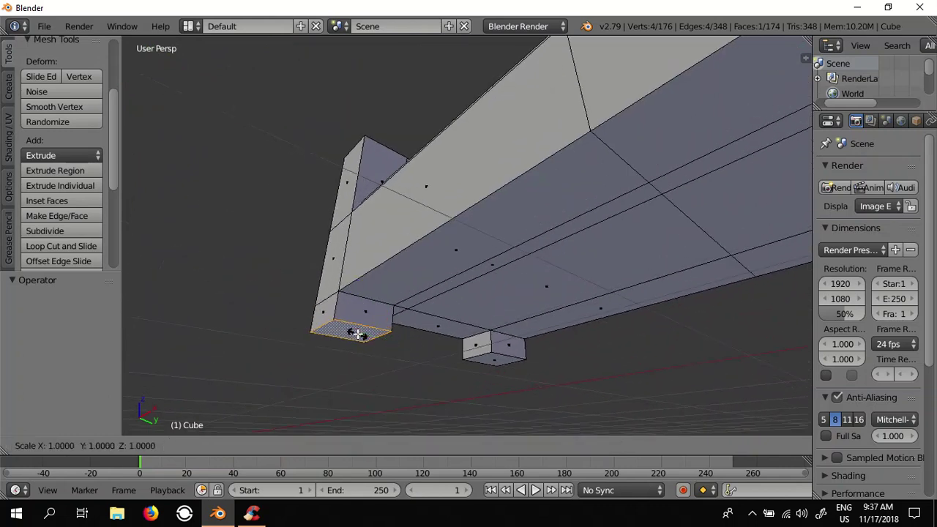
{"action": "left_click", "coordinate": [351, 334]}
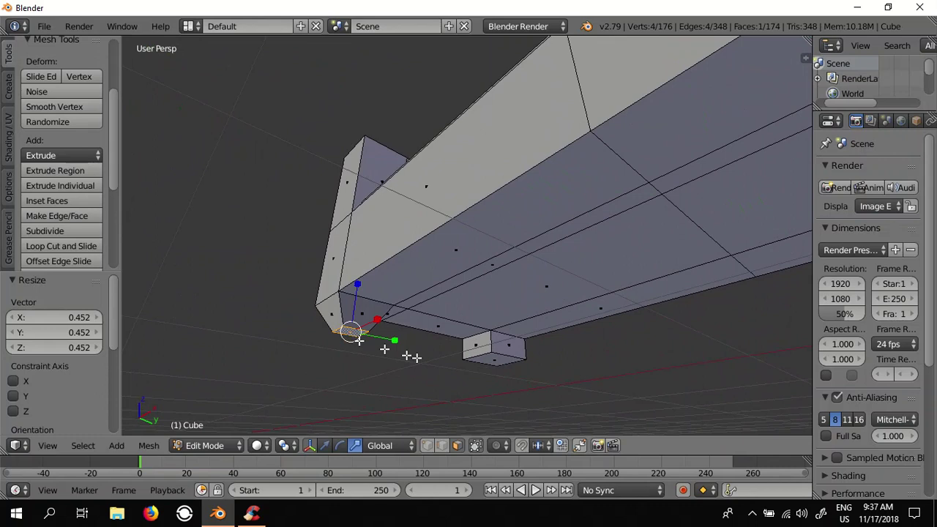
- Rescale the foot's bottom face, replacing an oversized 2.931 with a 0.589 taper
{"action": "right_click", "coordinate": [494, 361]}
{"action": "key", "text": "s"}
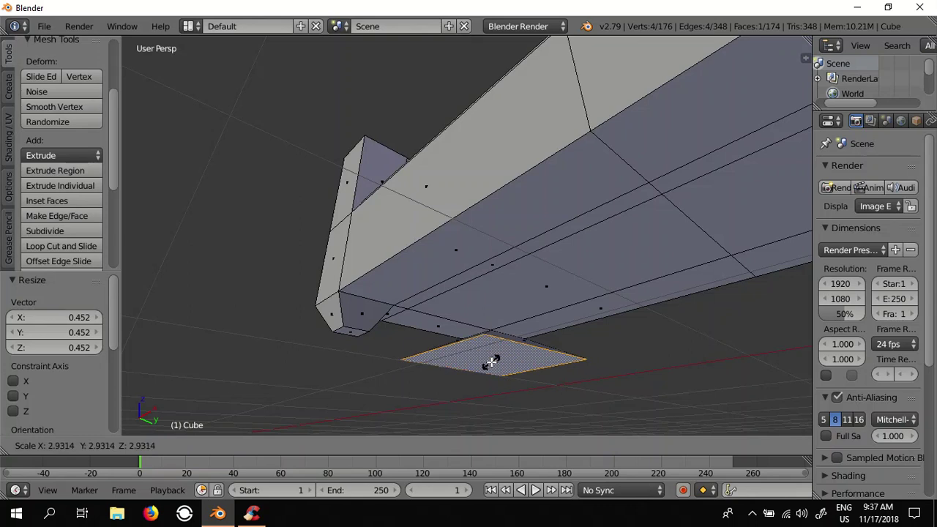
{"action": "left_click", "coordinate": [491, 359]}
{"action": "mouse_move", "coordinate": [491, 360]}
{"action": "middle_mouse_down"}
{"action": "mouse_move", "coordinate": [496, 386]}
{"action": "mouse_move", "coordinate": [501, 375]}
{"action": "middle_mouse_up"}
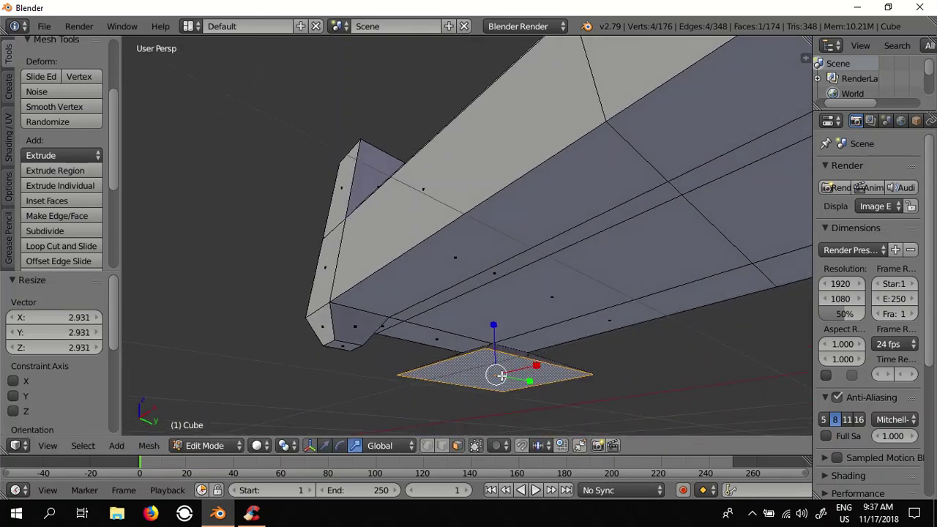
{"action": "mouse_move", "coordinate": [501, 381]}
{"action": "middle_mouse_down"}
{"action": "mouse_move", "coordinate": [612, 348]}
{"action": "mouse_move", "coordinate": [594, 311]}
{"action": "middle_mouse_up"}
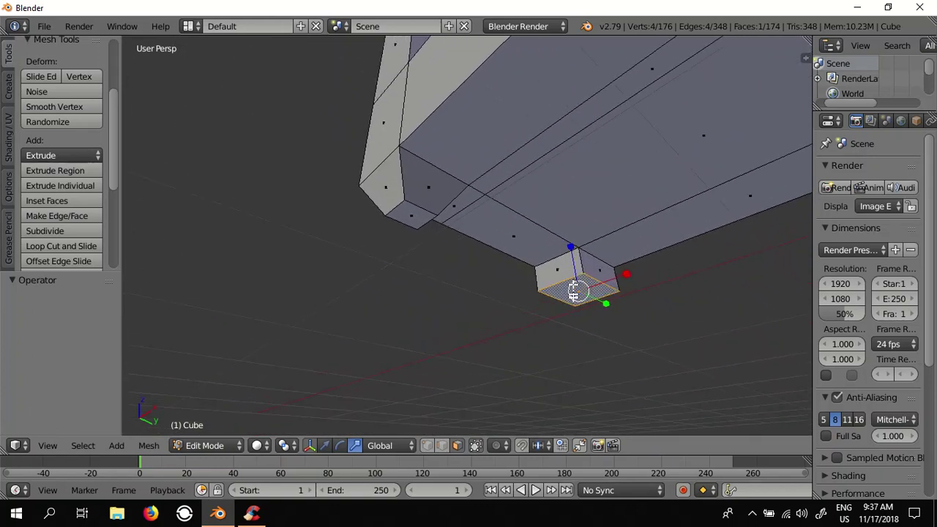
{"action": "key", "text": "s"}
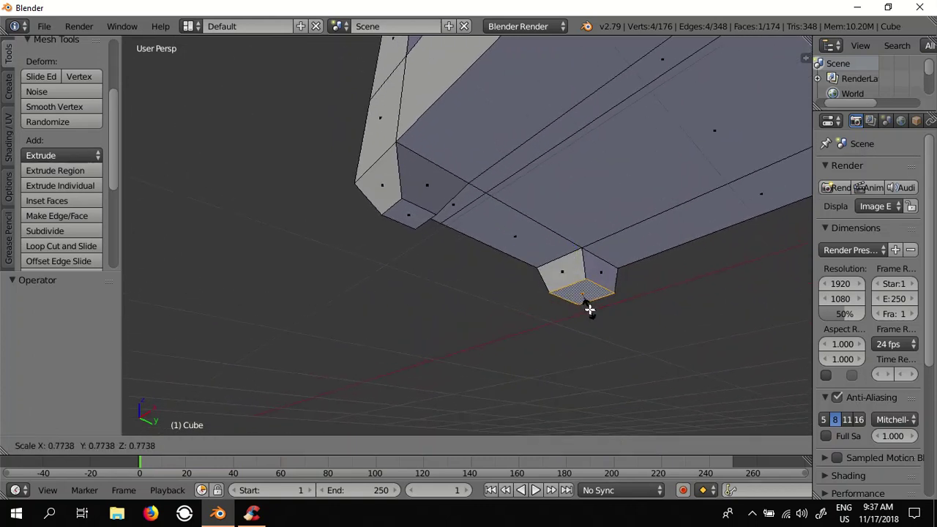
{"action": "left_click", "coordinate": [584, 307]}
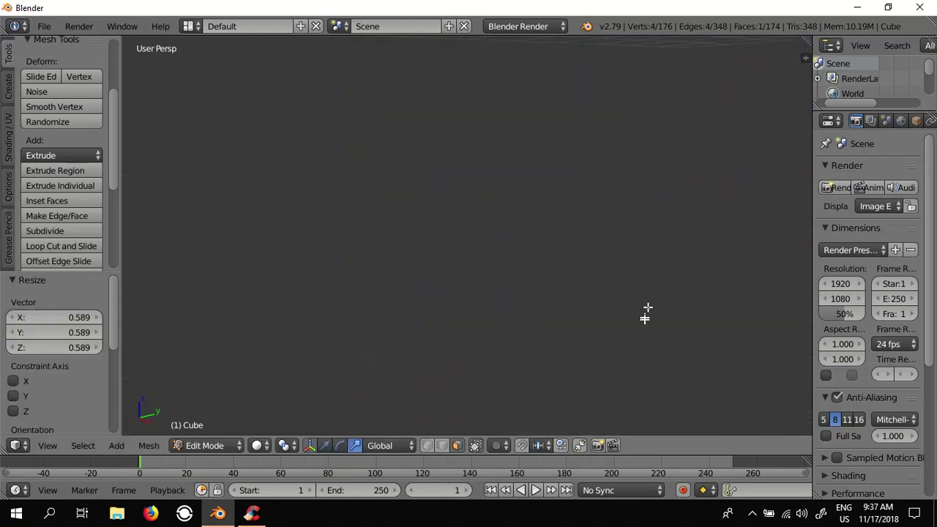
- Frame the sofa from the front, then drag the Properties editor border left to widen it
{"action": "key", "text": "KP_Decimal"}
{"action": "scroll", "coordinate": [634, 295], "scroll_direction": "down", "scroll_amount": 3}
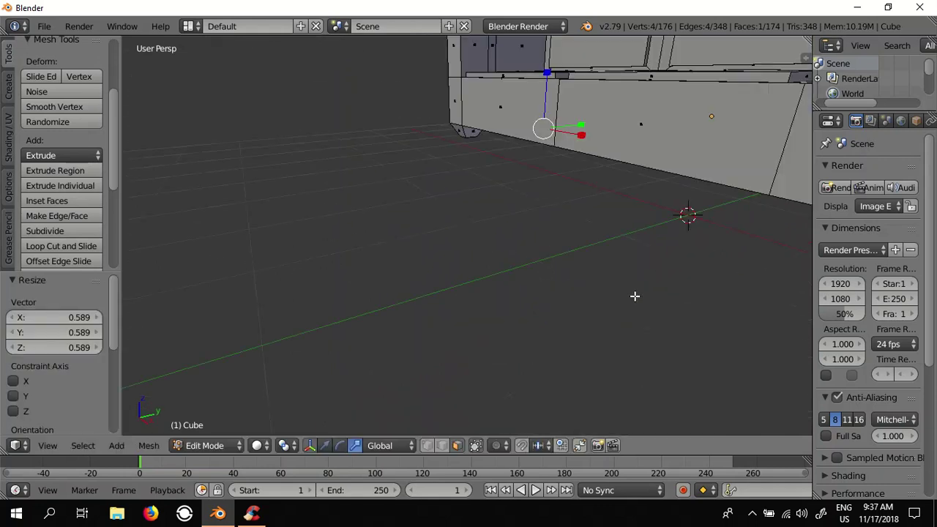
{"action": "scroll", "coordinate": [635, 296], "scroll_direction": "down", "scroll_amount": 1}
{"action": "scroll", "coordinate": [634, 295], "scroll_direction": "down", "scroll_amount": 1}
{"action": "middle_click_drag", "start_coordinate": [608, 263], "coordinate": [600, 233]}
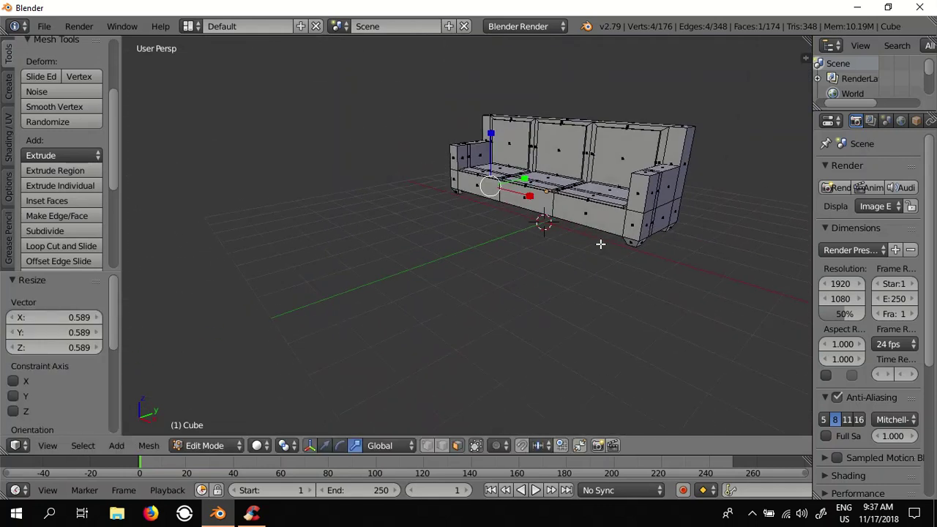
{"action": "scroll", "coordinate": [598, 230], "scroll_direction": "up", "scroll_amount": 3}
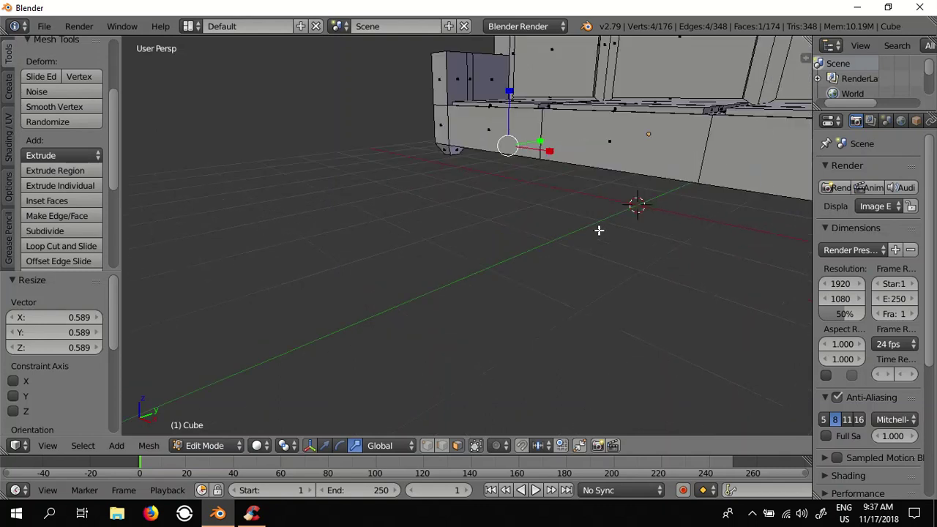
{"action": "scroll", "coordinate": [664, 195], "scroll_direction": "down", "scroll_amount": 4}
{"action": "scroll", "coordinate": [662, 195], "scroll_direction": "down", "scroll_amount": 1}
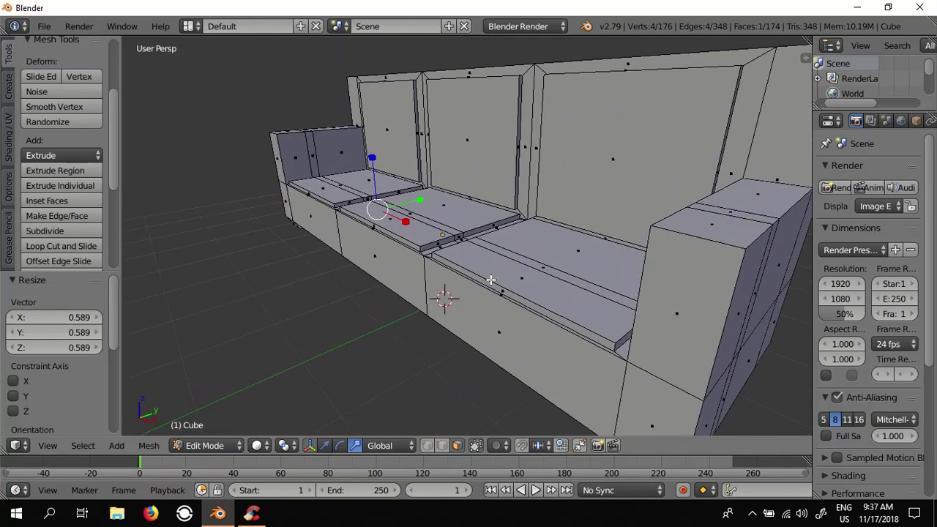
{"action": "scroll", "coordinate": [662, 194], "scroll_direction": "down", "scroll_amount": 2}
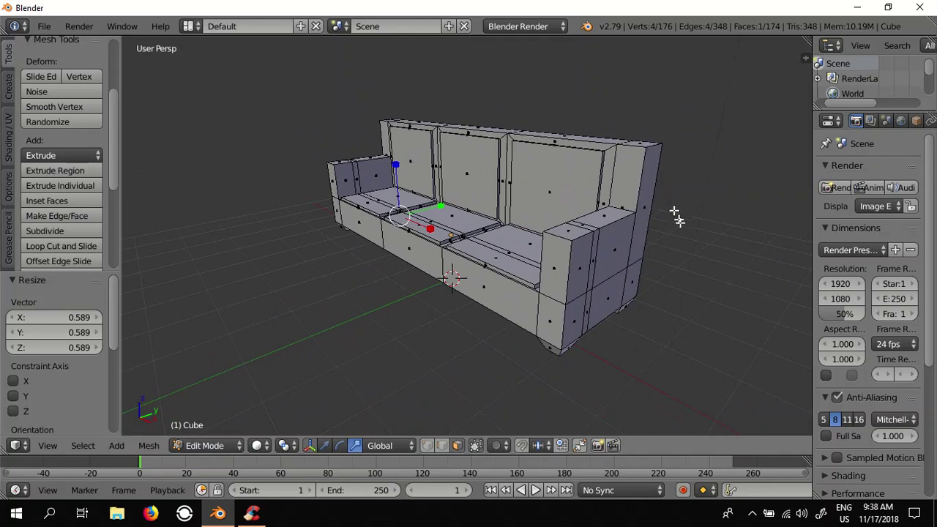
{"action": "mouse_move", "coordinate": [630, 246]}
{"action": "middle_mouse_down"}
{"action": "mouse_move", "coordinate": [646, 242]}
{"action": "mouse_move", "coordinate": [637, 247]}
{"action": "middle_mouse_up"}
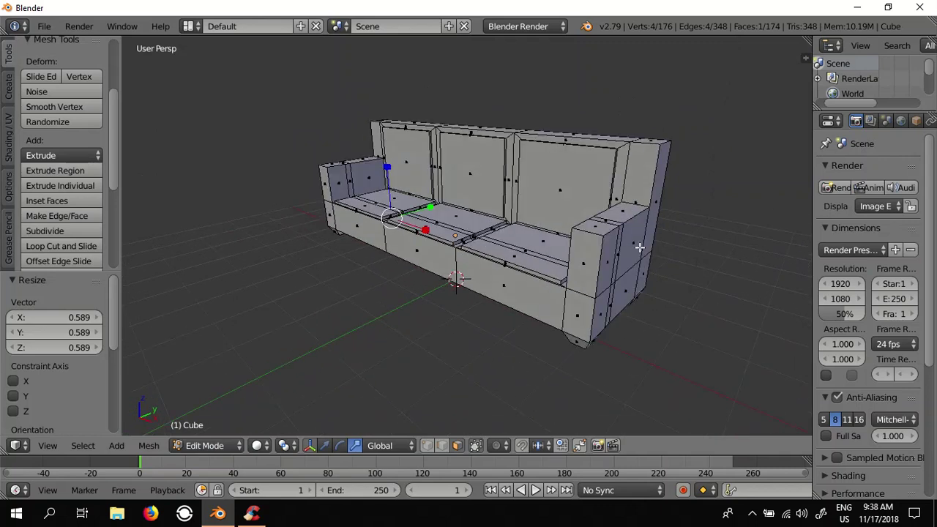
{"action": "left_click_drag", "start_coordinate": [811, 147], "coordinate": [734, 147]}
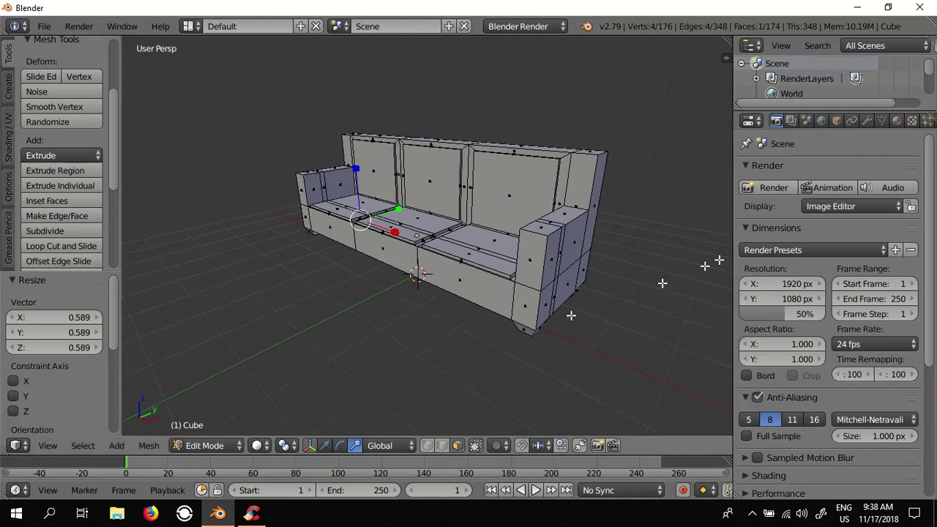
- Add a Bevel modifier to the sofa from the Modifiers tab with 2 segments
{"action": "left_click", "coordinate": [866, 122]}
{"action": "left_click", "coordinate": [779, 171]}
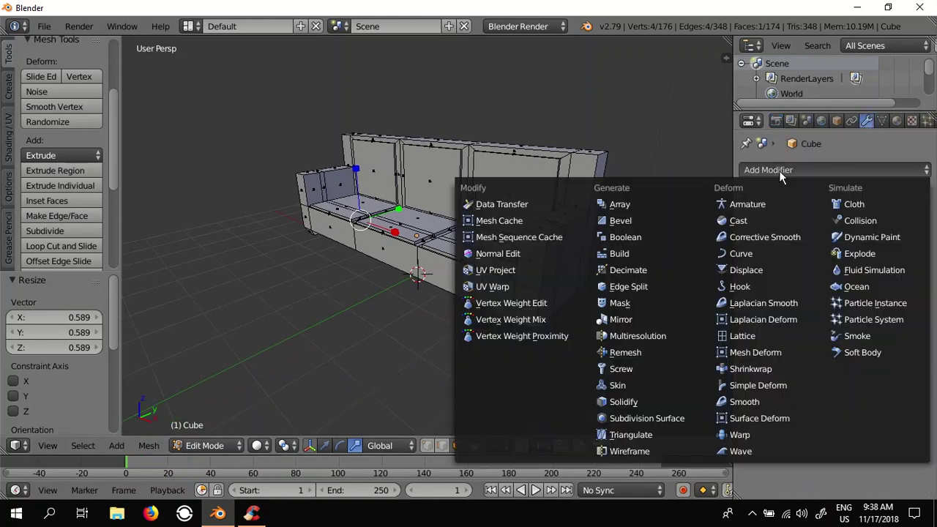
{"action": "left_click", "coordinate": [620, 221]}
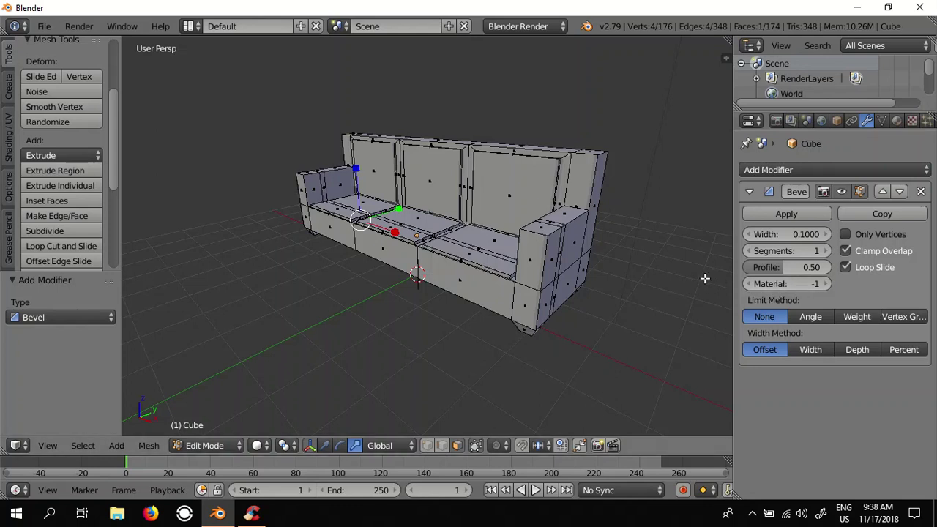
{"action": "left_click", "coordinate": [822, 250]}
{"action": "middle_click_drag", "start_coordinate": [675, 247], "coordinate": [575, 254]}
{"action": "scroll", "coordinate": [575, 254], "scroll_direction": "up", "scroll_amount": 2}
{"action": "scroll", "coordinate": [594, 256], "scroll_direction": "up", "scroll_amount": 3}
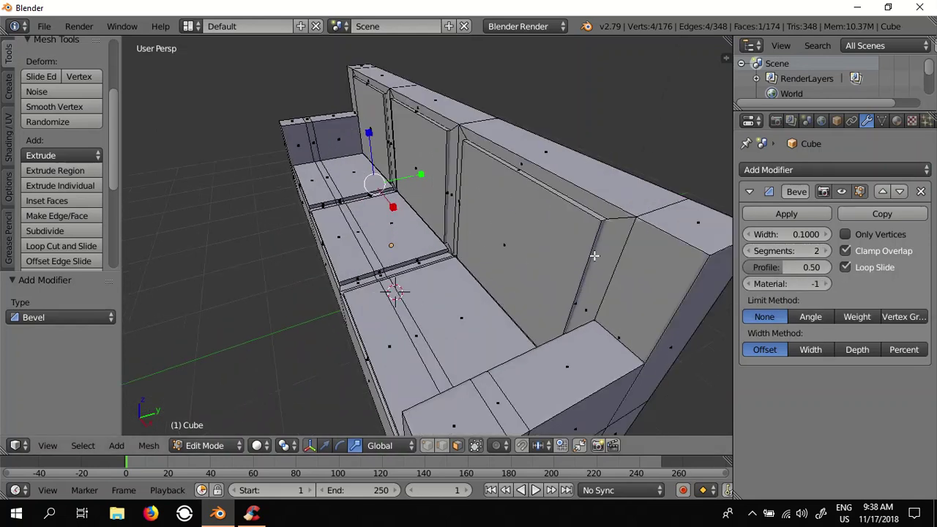
{"action": "scroll", "coordinate": [594, 255], "scroll_direction": "down", "scroll_amount": 4}
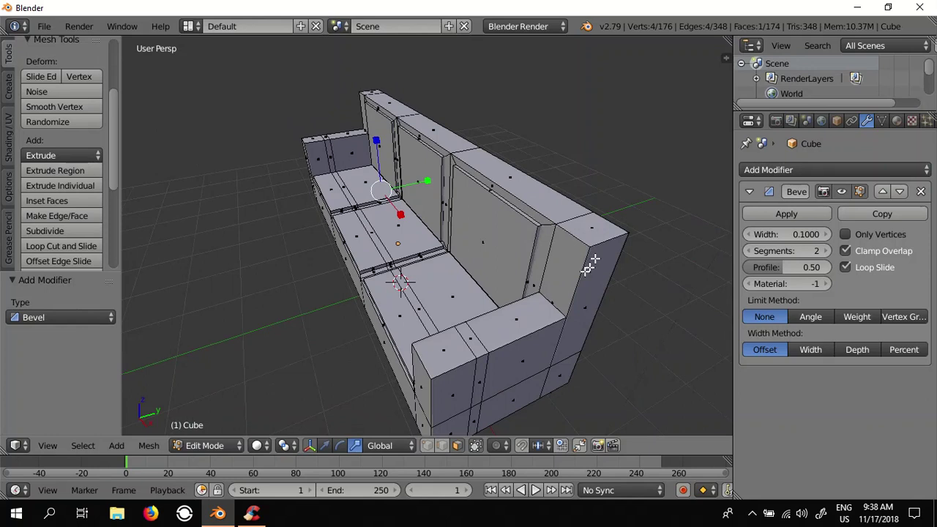
- Switch to Object Mode and set the bevel to width 0.092 with 2 segments
{"action": "left_click", "coordinate": [219, 446]}
{"action": "left_click", "coordinate": [210, 428]}
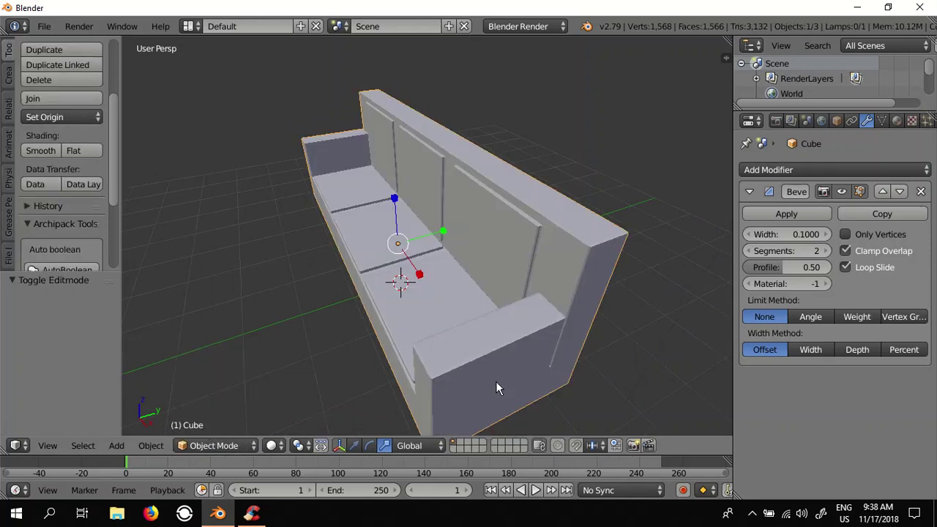
{"action": "middle_click_drag", "start_coordinate": [496, 381], "coordinate": [507, 367]}
{"action": "left_click", "coordinate": [827, 249]}
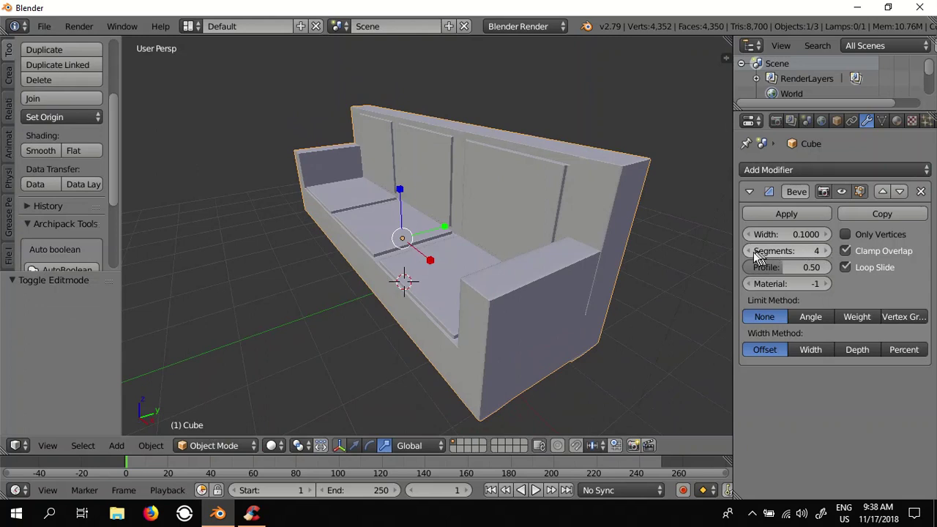
{"action": "left_click_drag", "start_coordinate": [808, 233], "coordinate": [808, 233]}
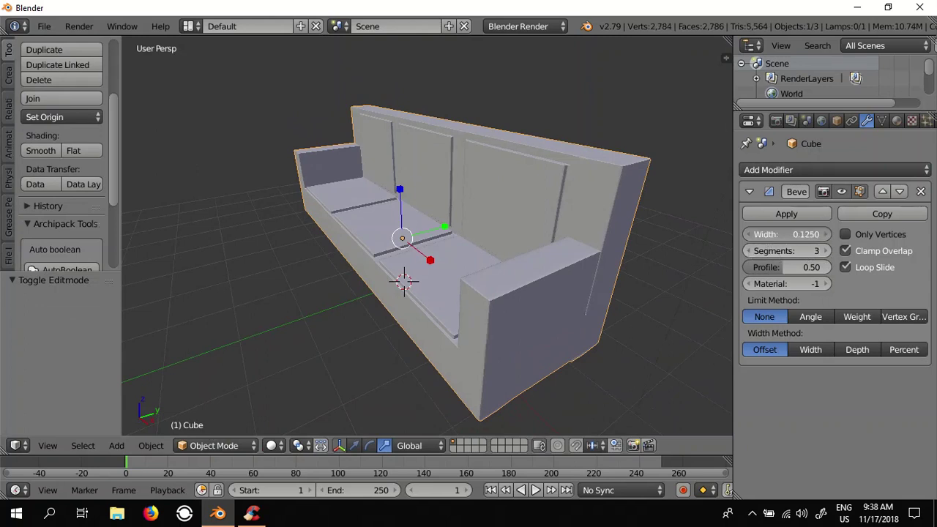
{"action": "left_click_drag", "start_coordinate": [809, 232], "coordinate": [806, 235]}
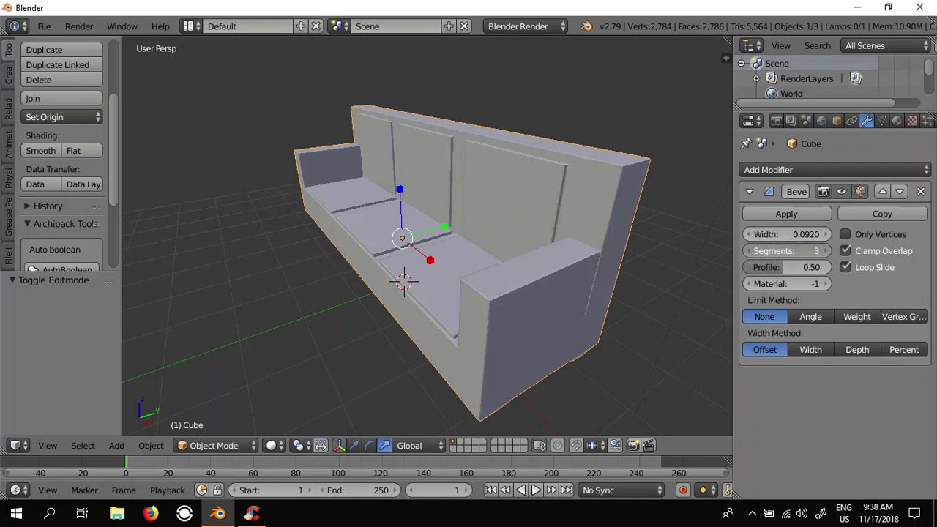
{"action": "left_click", "coordinate": [748, 249]}
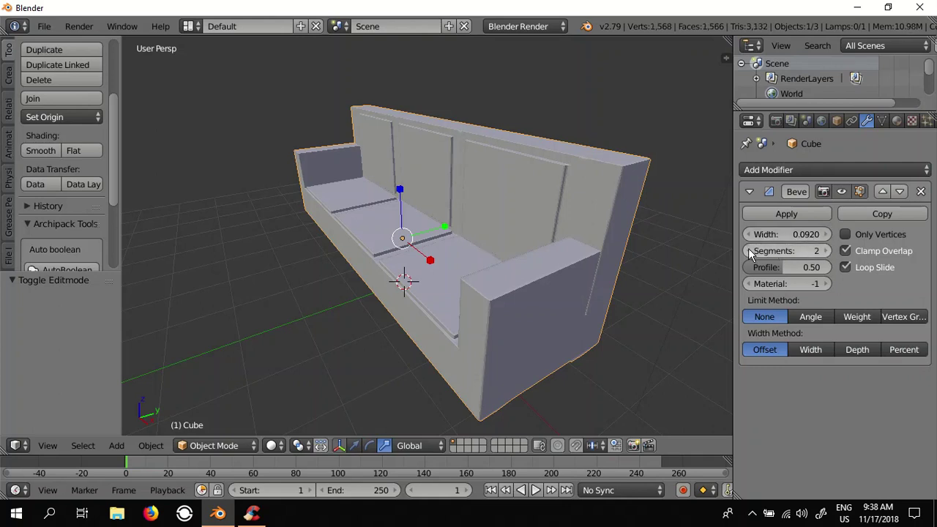
- Apply the Bevel modifier to the sofa and enter Edit Mode
{"action": "left_click", "coordinate": [798, 212]}
{"action": "mouse_move", "coordinate": [637, 297]}
{"action": "middle_mouse_down"}
{"action": "mouse_move", "coordinate": [624, 269]}
{"action": "mouse_move", "coordinate": [640, 293]}
{"action": "middle_mouse_up"}
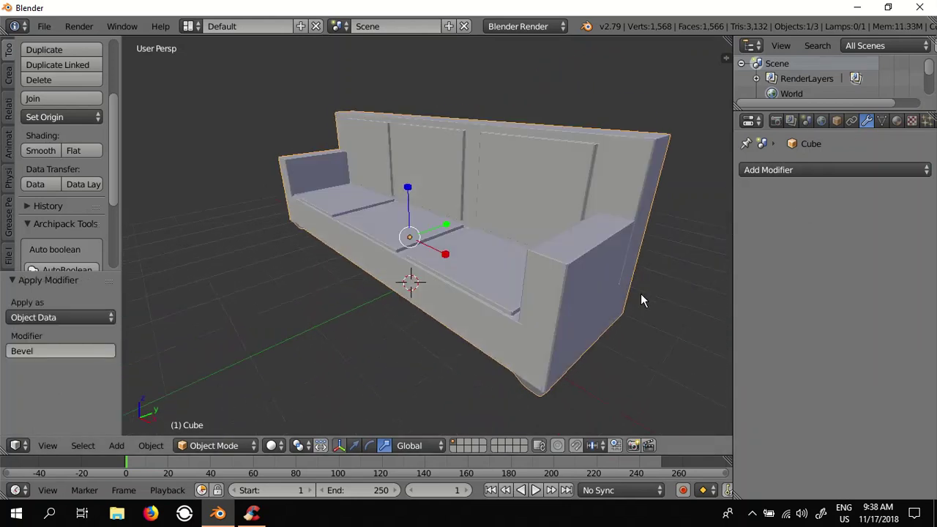
{"action": "left_click", "coordinate": [214, 445]}
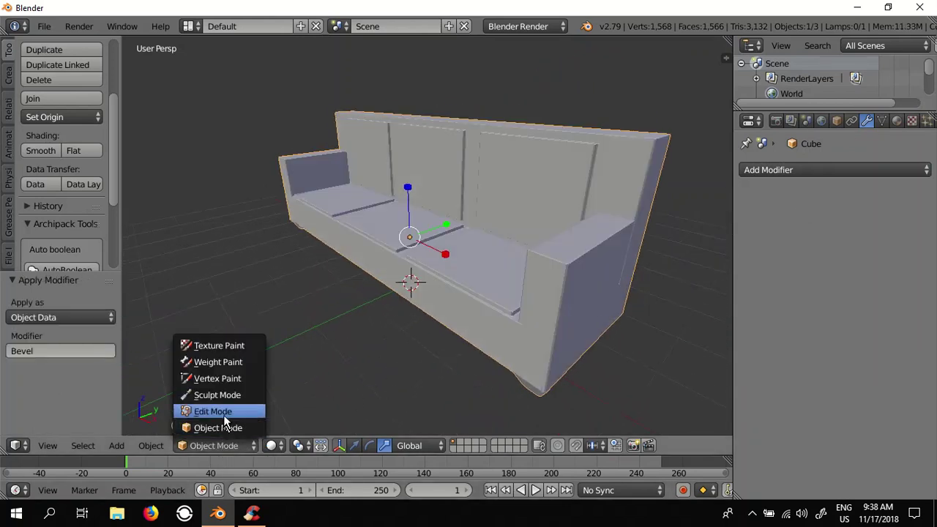
{"action": "left_click", "coordinate": [224, 417]}
{"action": "mouse_move", "coordinate": [483, 349]}
{"action": "middle_mouse_down"}
{"action": "mouse_move", "coordinate": [473, 325]}
{"action": "mouse_move", "coordinate": [489, 354]}
{"action": "mouse_move", "coordinate": [530, 358]}
{"action": "mouse_move", "coordinate": [481, 345]}
{"action": "mouse_move", "coordinate": [493, 354]}
{"action": "middle_mouse_up"}
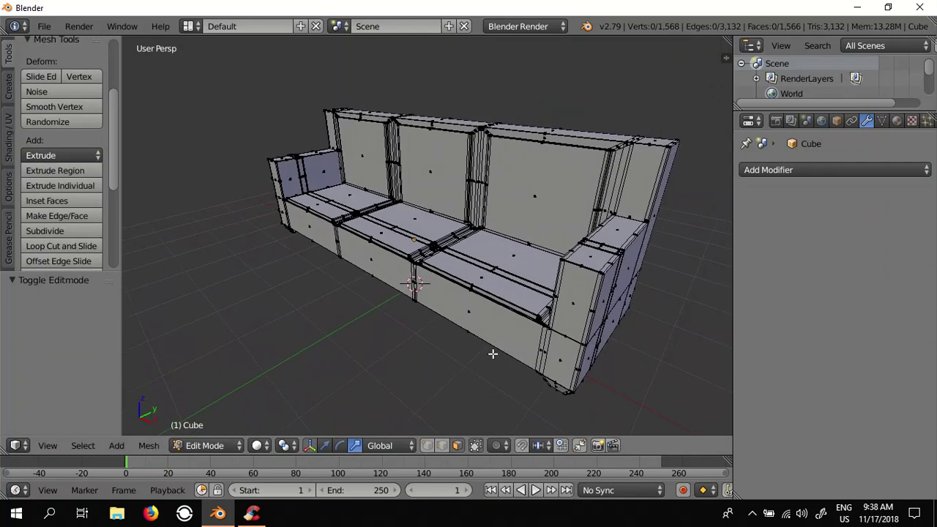
- Add a cube into the mesh, undo it, and return to Object Mode
{"action": "left_click", "coordinate": [7, 87]}
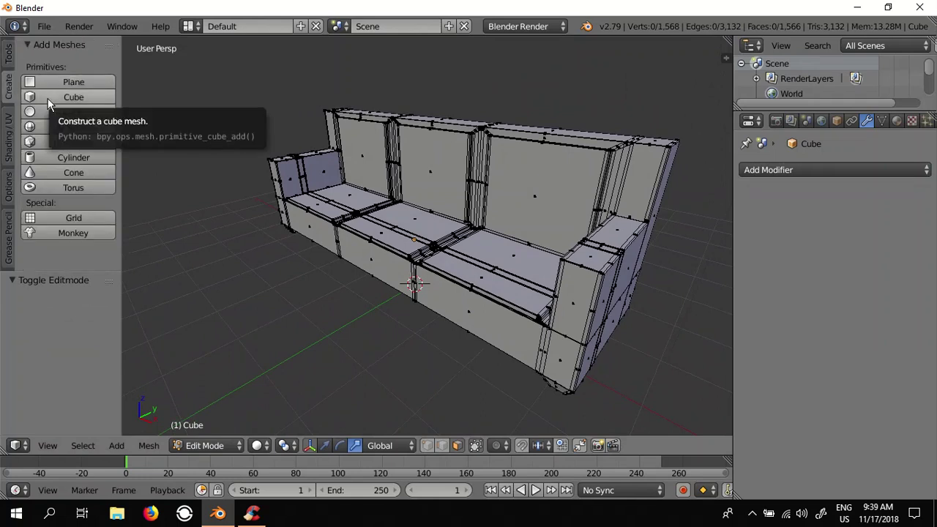
{"action": "left_click", "coordinate": [47, 99]}
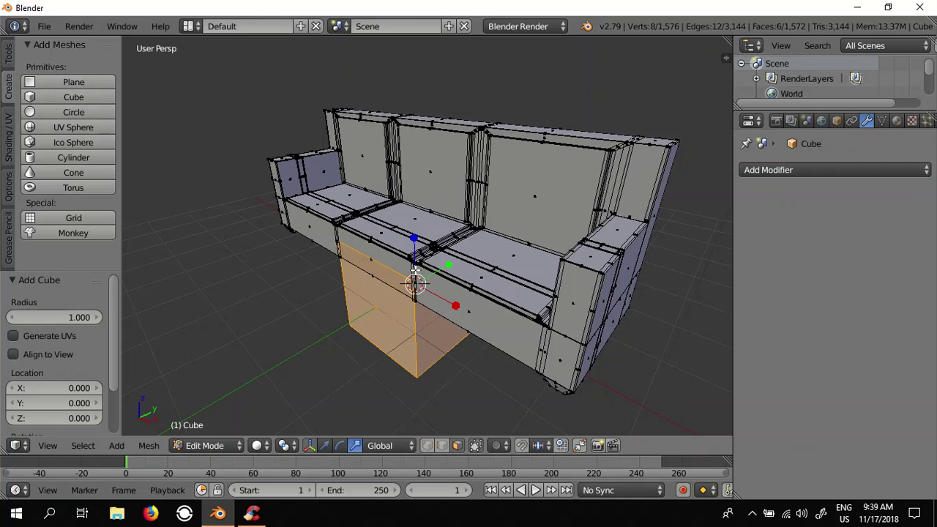
{"action": "key", "text": "ctrl+z"}
{"action": "left_click", "coordinate": [220, 448]}
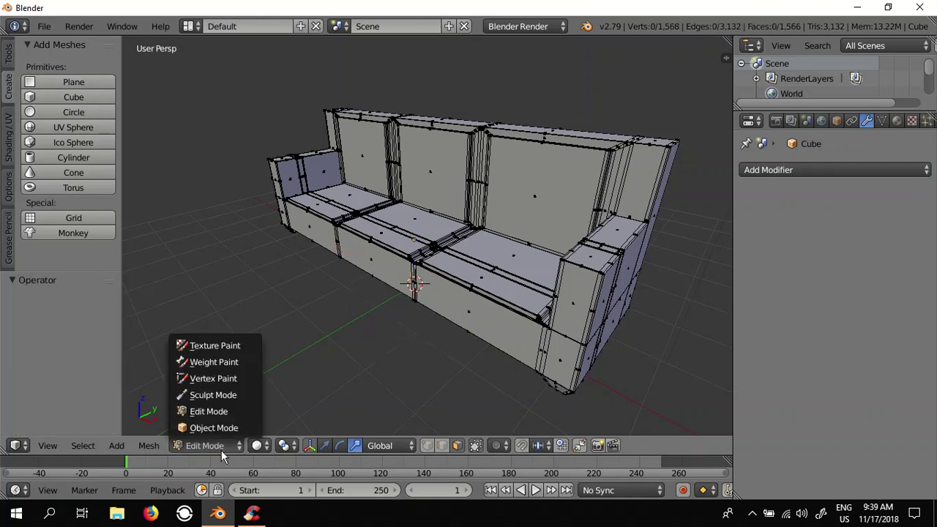
{"action": "left_click", "coordinate": [222, 430]}
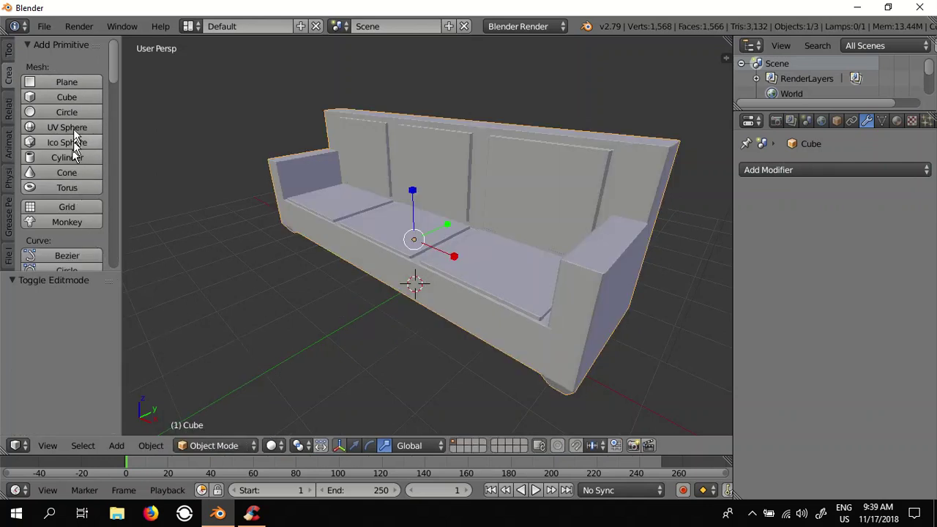
- Add a cube, flatten it to 0.153 in Z, and move it onto the left seat
{"action": "left_click", "coordinate": [72, 98]}
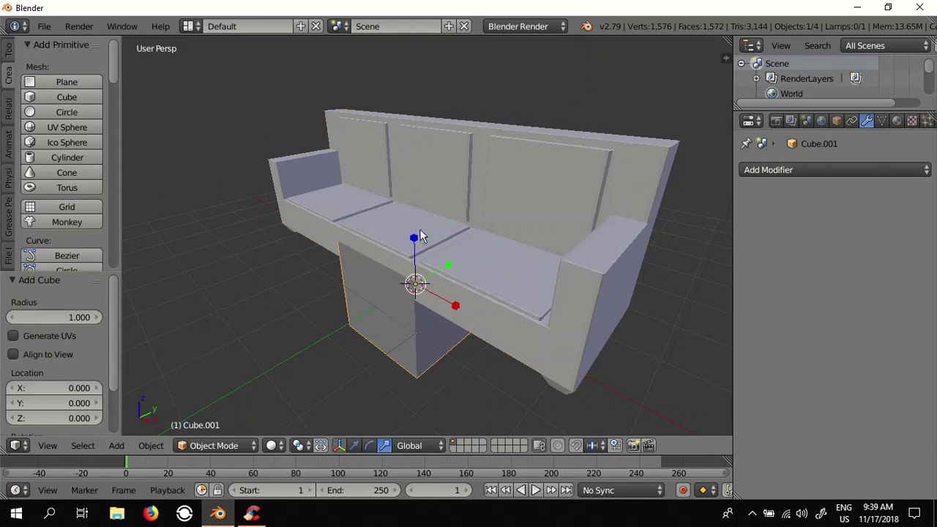
{"action": "left_click_drag", "start_coordinate": [414, 243], "coordinate": [415, 282]}
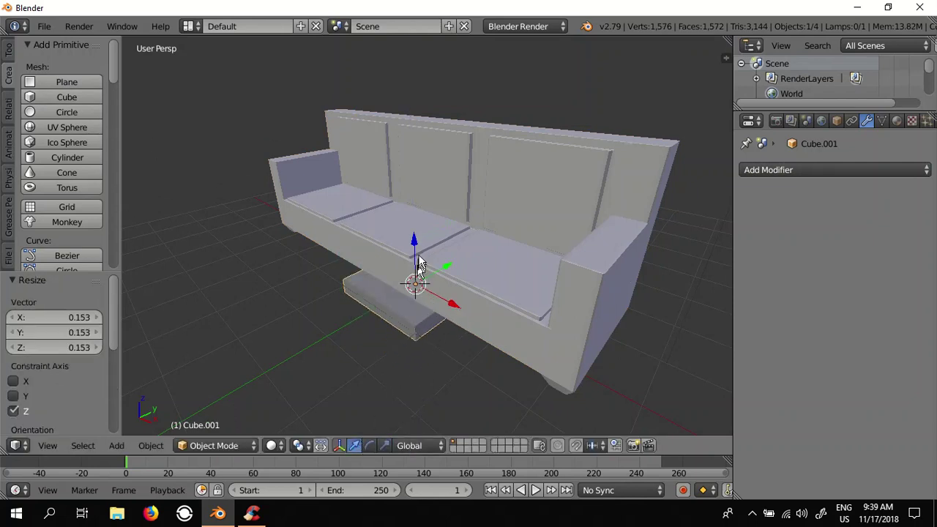
{"action": "mouse_move", "coordinate": [414, 244]}
{"action": "left_mouse_down"}
{"action": "mouse_move", "coordinate": [415, 176]}
{"action": "mouse_move", "coordinate": [421, 184]}
{"action": "left_mouse_up"}
{"action": "left_click_drag", "start_coordinate": [436, 229], "coordinate": [368, 210]}
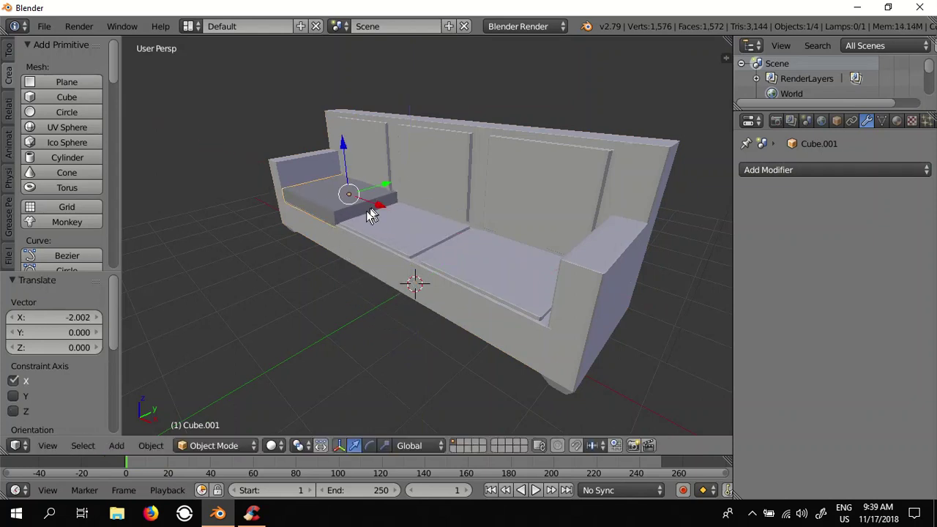
{"action": "scroll", "coordinate": [370, 214], "scroll_direction": "up", "scroll_amount": 1}
{"action": "scroll", "coordinate": [341, 241], "scroll_direction": "up", "scroll_amount": 2}
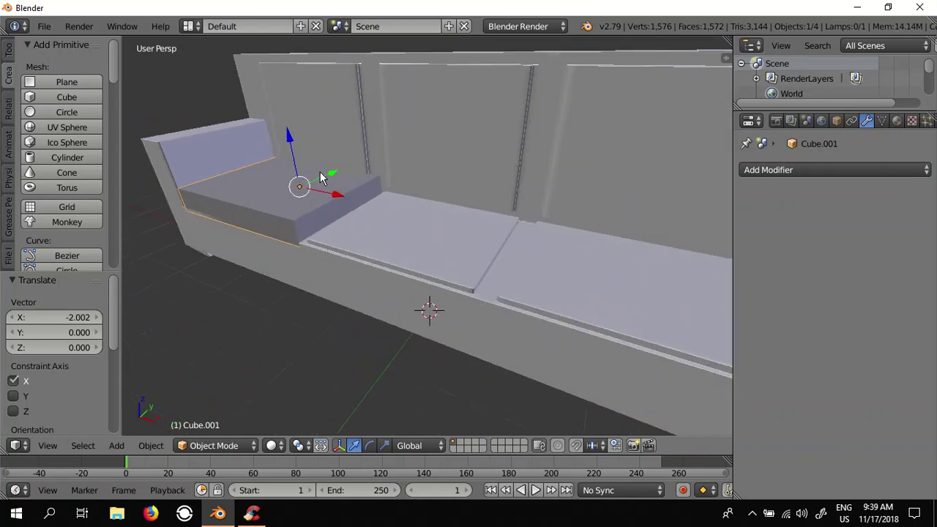
{"action": "left_click_drag", "start_coordinate": [320, 172], "coordinate": [315, 177]}
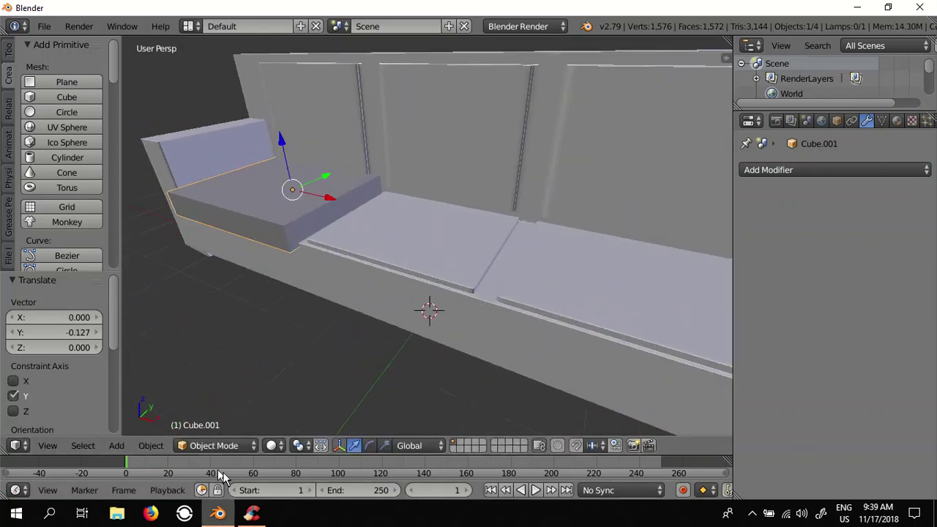
- Give the cushion a 3-segment Bevel modifier and apply it in Object Mode
{"action": "left_click", "coordinate": [216, 445]}
{"action": "left_click", "coordinate": [212, 411]}
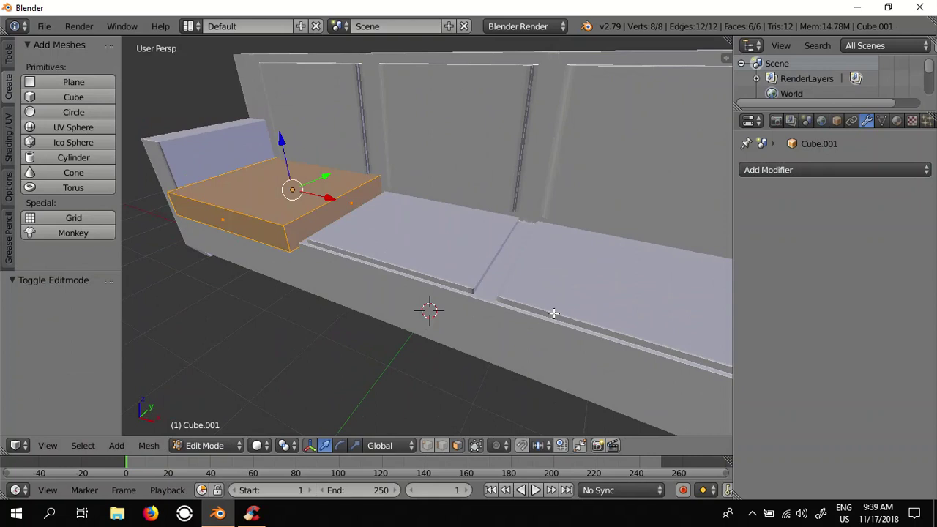
{"action": "left_click", "coordinate": [765, 171]}
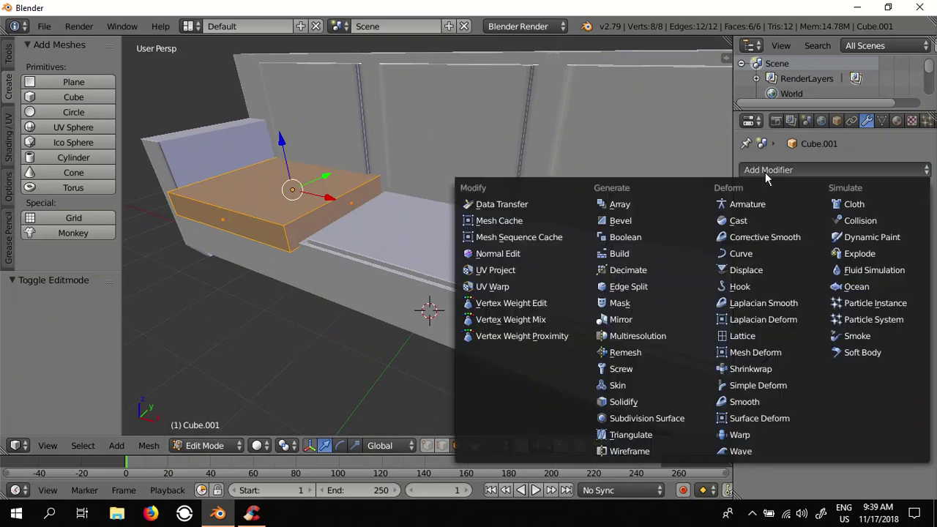
{"action": "left_click", "coordinate": [639, 219]}
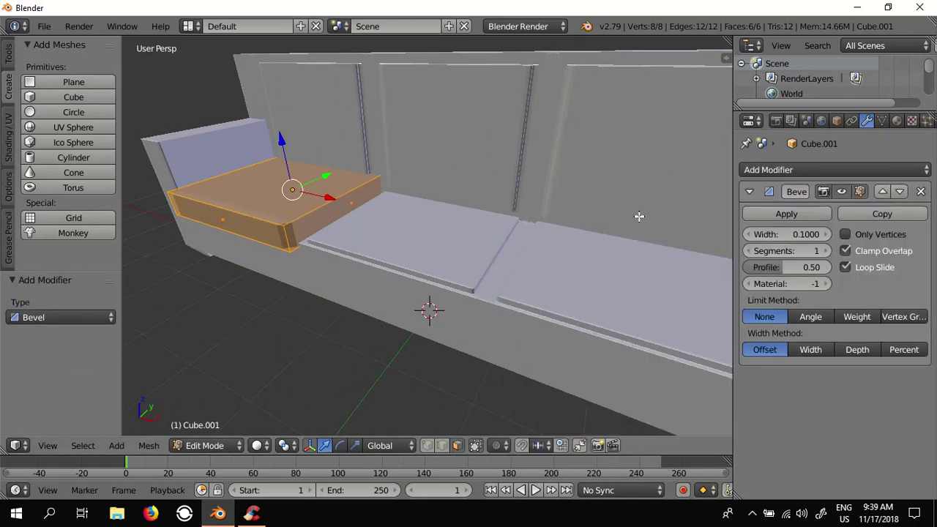
{"action": "left_click", "coordinate": [827, 251]}
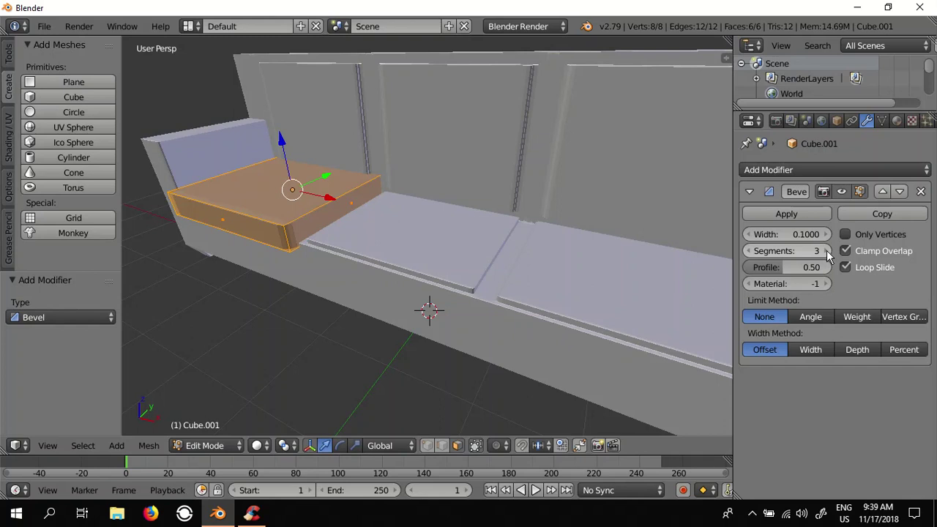
{"action": "left_click", "coordinate": [775, 215]}
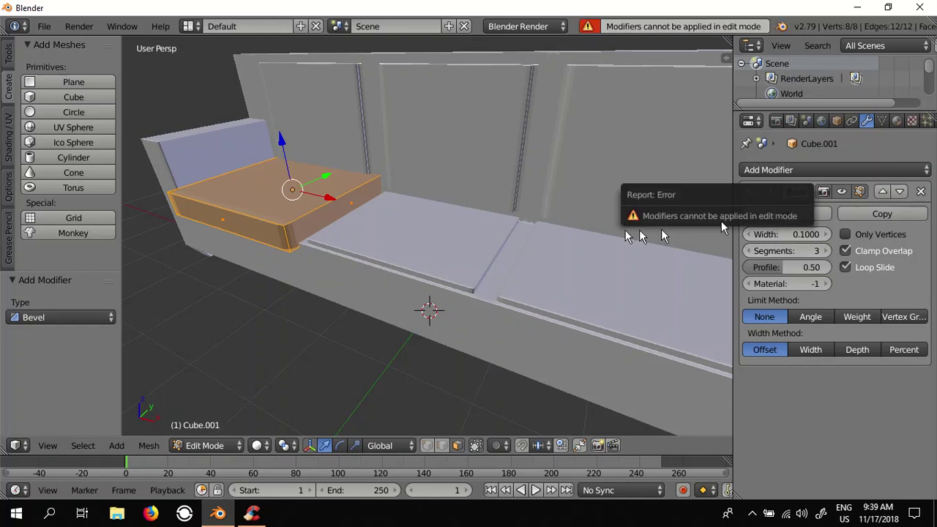
{"action": "left_click", "coordinate": [210, 449]}
{"action": "left_click", "coordinate": [209, 489]}
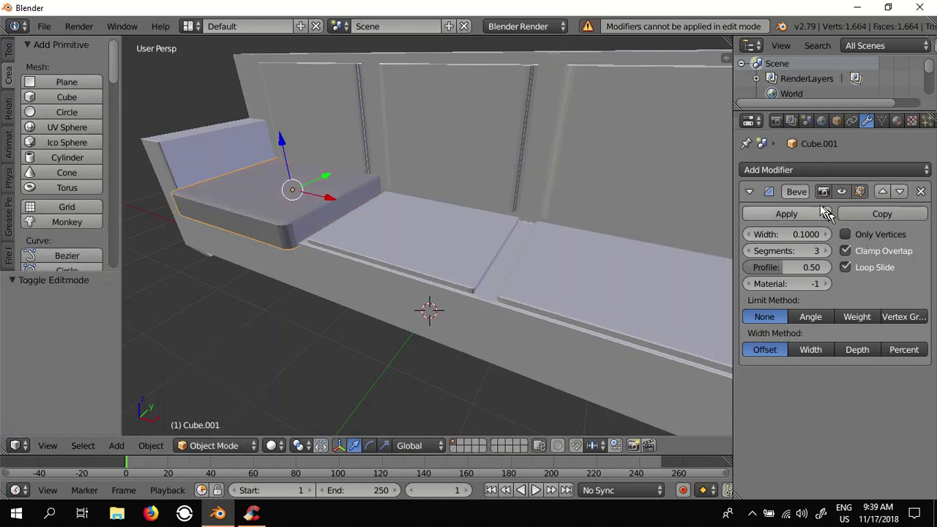
{"action": "left_click", "coordinate": [798, 214]}
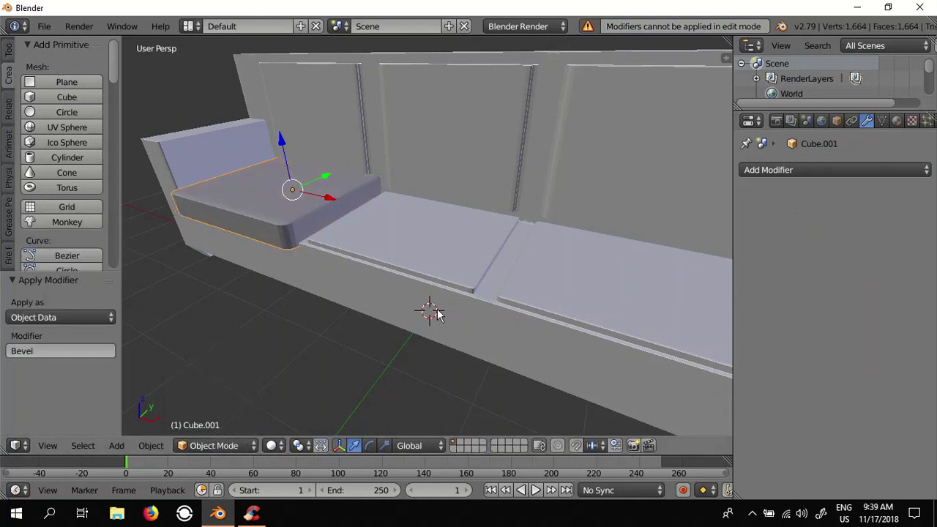
- Scale the cushion by 0.842, scale Y to 0.881, and move it -0.106 along Y
{"action": "key", "text": "s"}
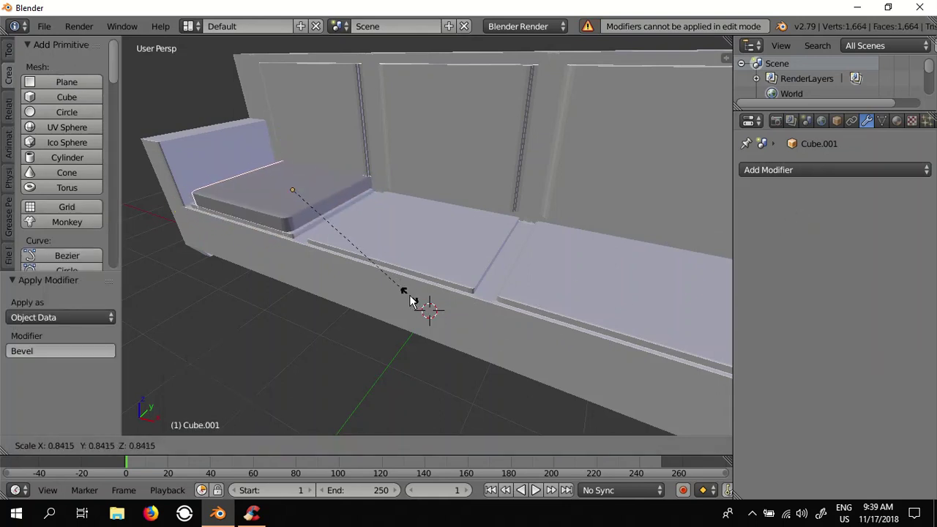
{"action": "left_click", "coordinate": [410, 294]}
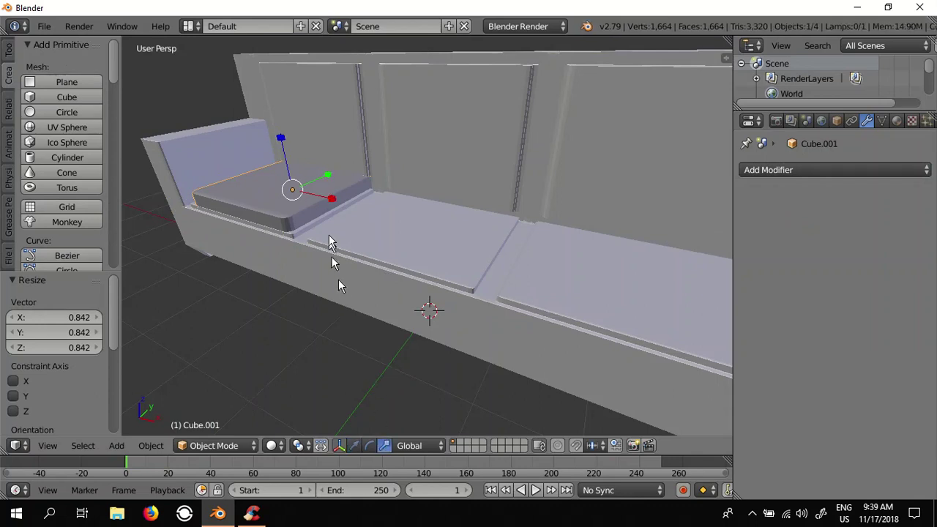
{"action": "left_click_drag", "start_coordinate": [330, 176], "coordinate": [325, 173]}
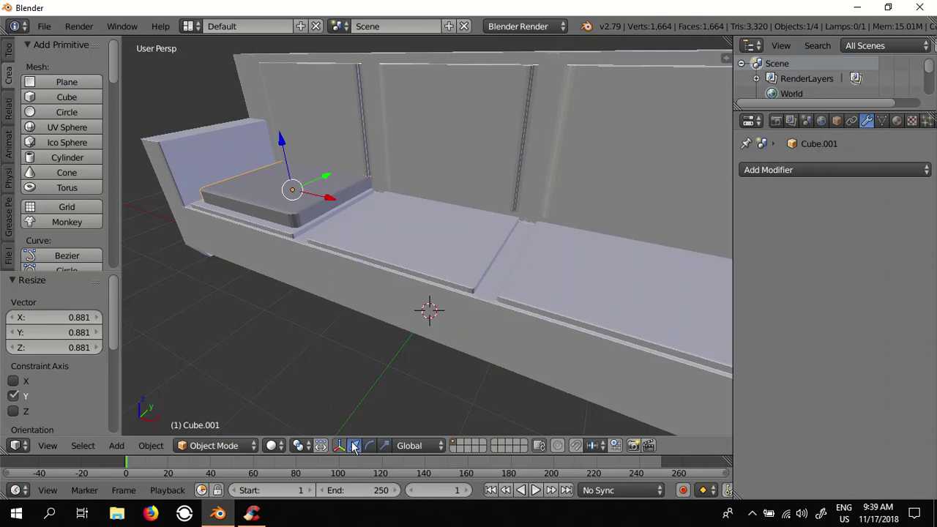
{"action": "key", "text": "g"}
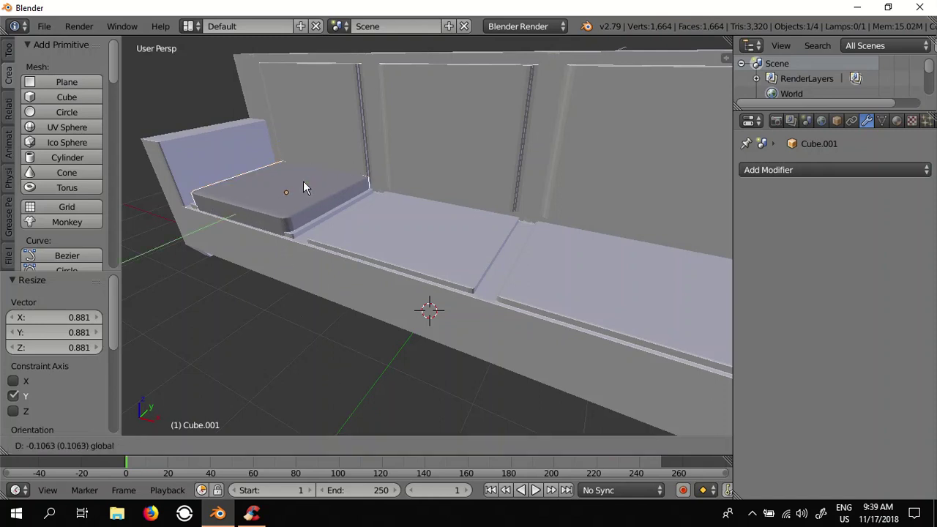
{"action": "left_click", "coordinate": [303, 181]}
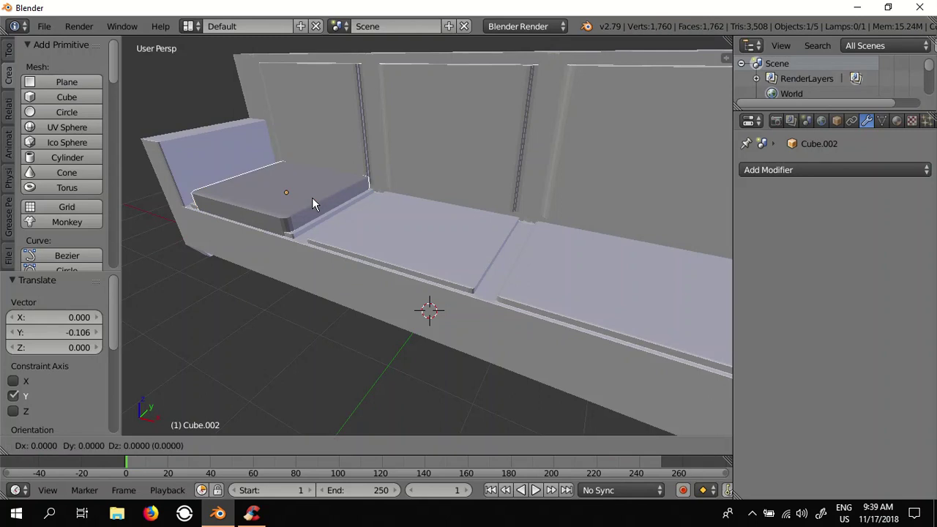
- Duplicate the cushion along X onto the middle and right seats (1.994 and 1.988)
{"action": "key", "text": "shift+d"}
{"action": "key", "text": "x"}
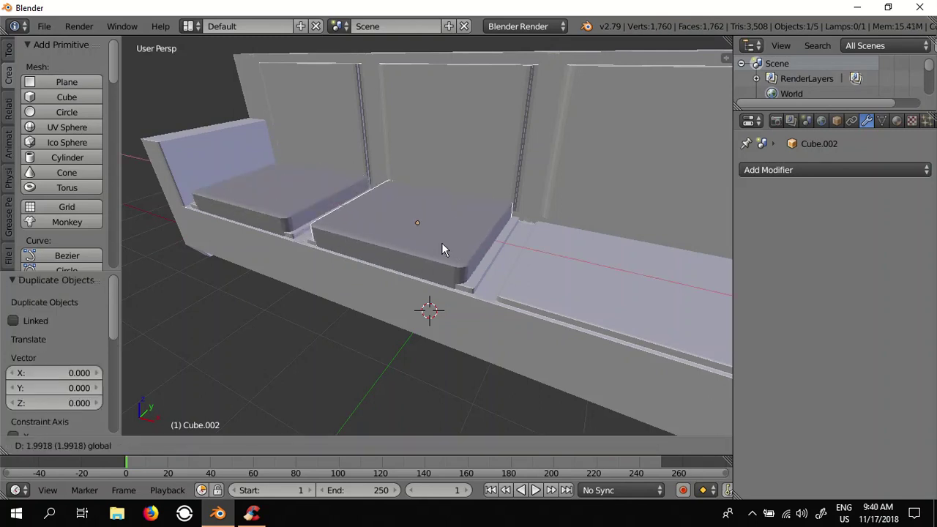
{"action": "left_click", "coordinate": [443, 244]}
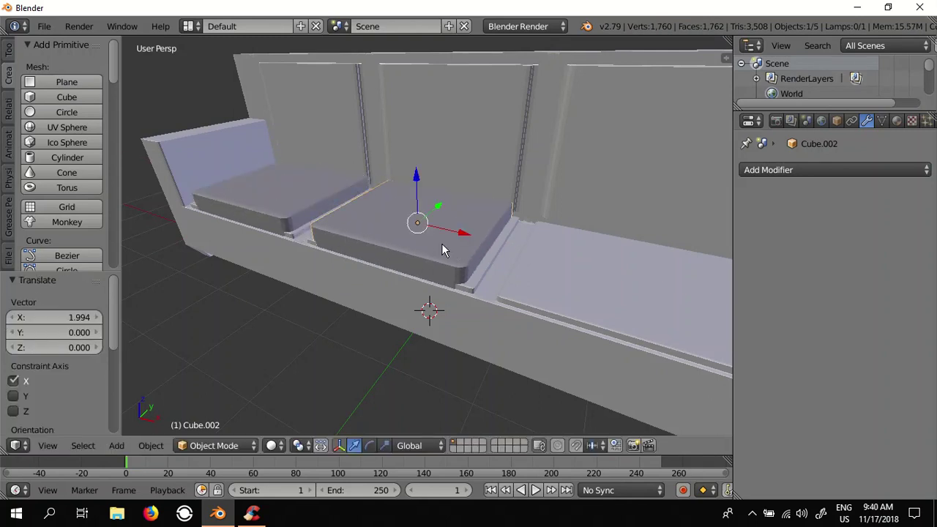
{"action": "key", "text": "shift+d"}
{"action": "right_click", "coordinate": [441, 243]}
{"action": "key", "text": "g"}
{"action": "key", "text": "x"}
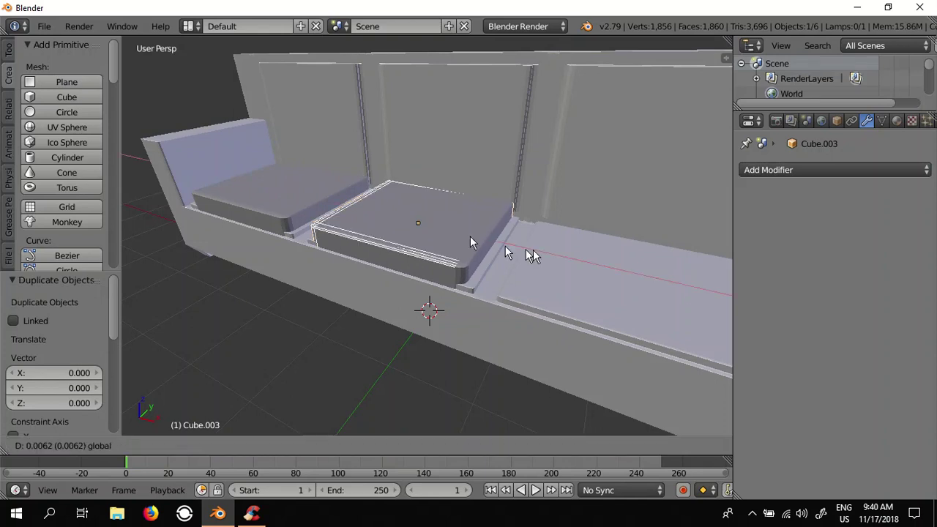
{"action": "left_click", "coordinate": [648, 281]}
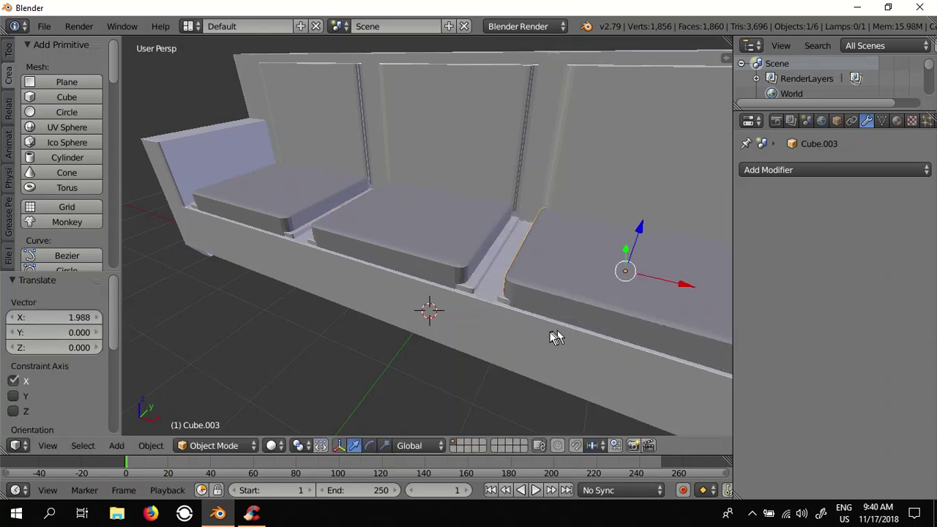
- Add the middle and left cushions to the selection with the right cushion
{"action": "scroll", "coordinate": [557, 337], "scroll_direction": "down", "scroll_amount": 5}
{"action": "middle_click_drag", "start_coordinate": [528, 337], "coordinate": [497, 303]}
{"action": "scroll", "coordinate": [450, 279], "scroll_direction": "up", "scroll_amount": 2}
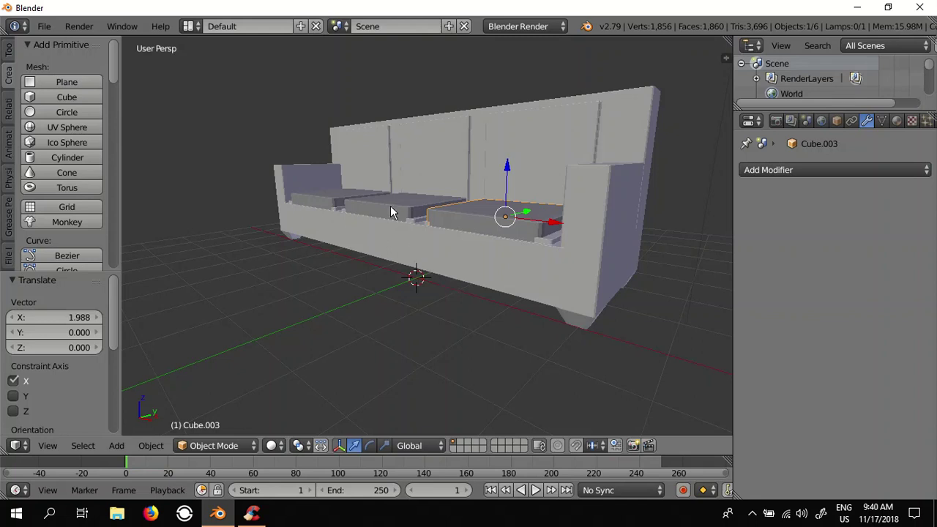
{"action": "middle_click_drag", "start_coordinate": [477, 261], "coordinate": [498, 289]}
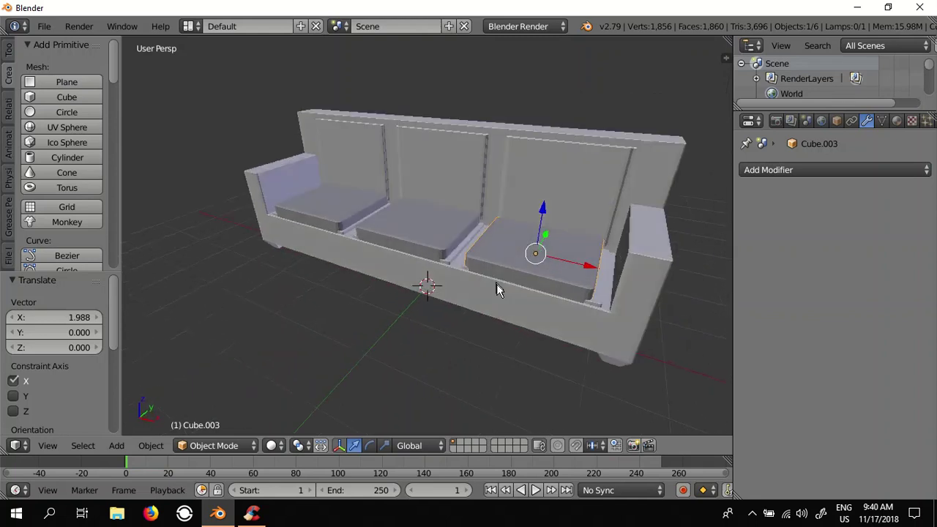
{"action": "left_click", "coordinate": [415, 233], "text": "shift"}
{"action": "left_click", "coordinate": [307, 214], "text": "shift"}
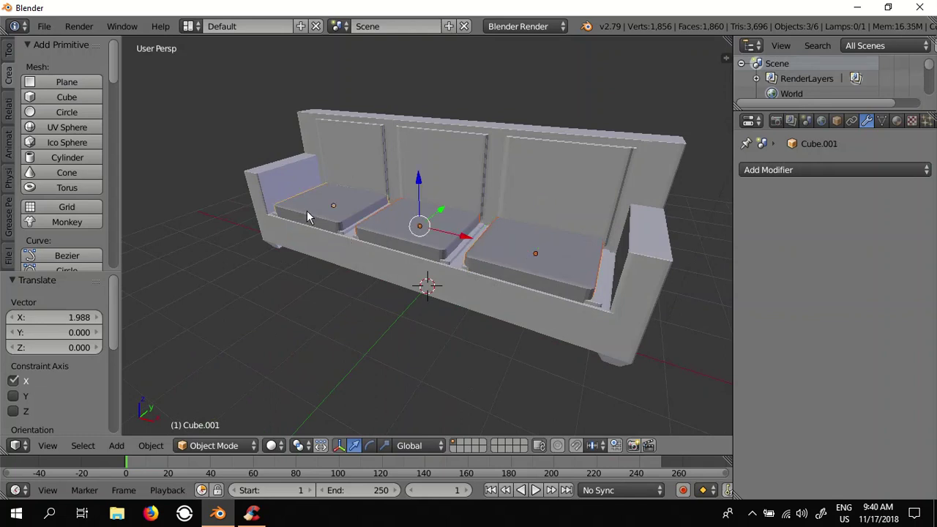
- Duplicate the three cushions in place and enable the rotate manipulator and proportional editing
{"action": "key", "text": "shift+d"}
{"action": "right_click", "coordinate": [307, 211]}
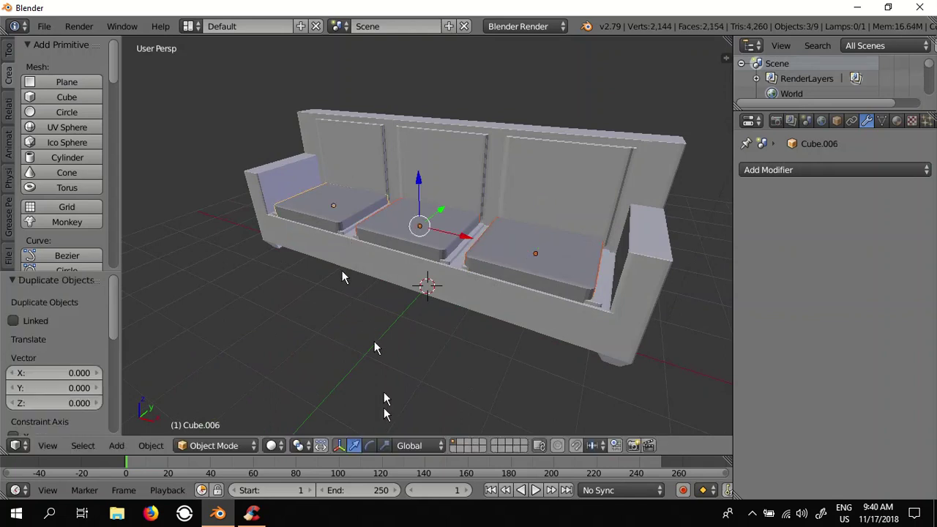
{"action": "left_click", "coordinate": [372, 446]}
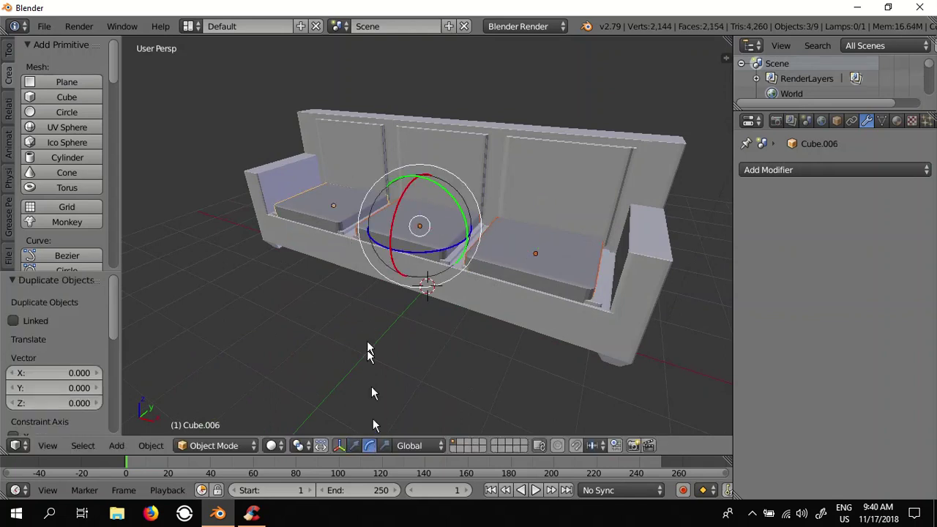
{"action": "left_click", "coordinate": [388, 234]}
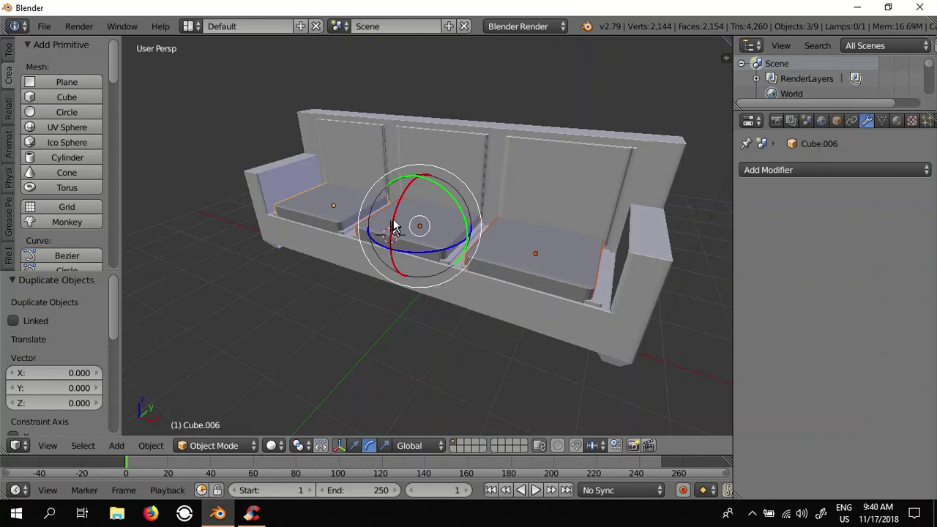
{"action": "left_click", "coordinate": [414, 225]}
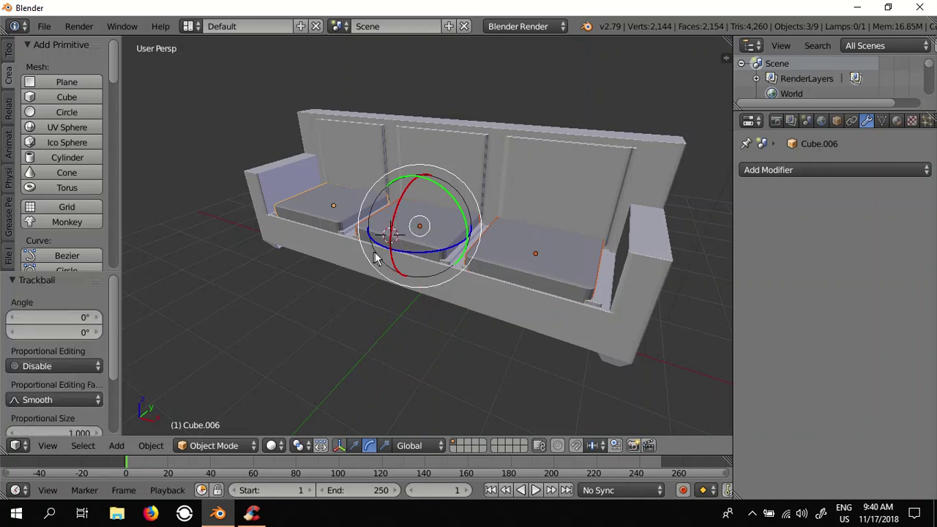
{"action": "left_click", "coordinate": [79, 366]}
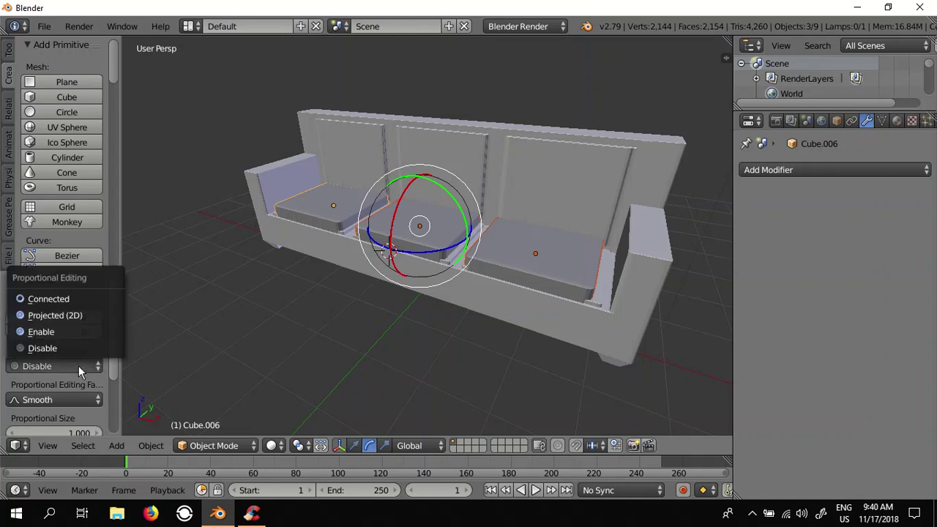
{"action": "left_click", "coordinate": [38, 335]}
{"action": "left_click", "coordinate": [393, 223]}
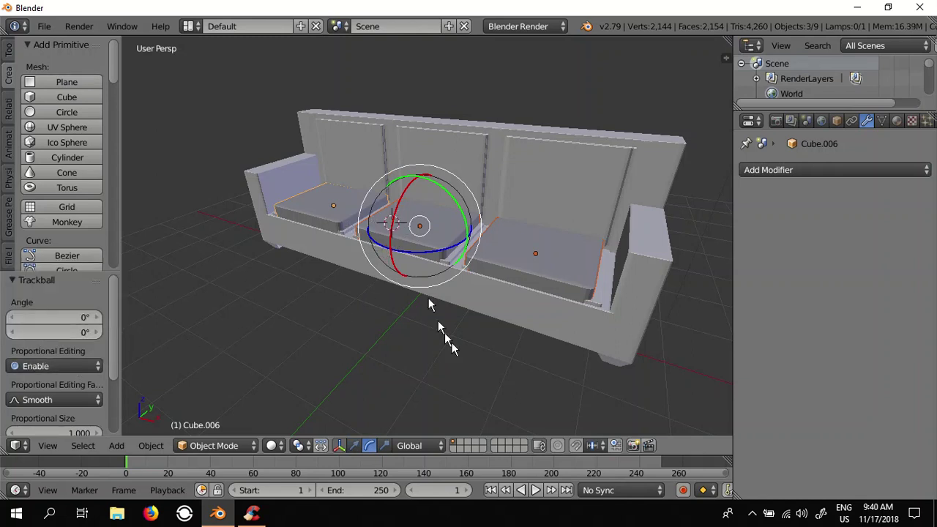
{"action": "middle_click_drag", "start_coordinate": [484, 350], "coordinate": [424, 337]}
- View from the right, try a 26.3° tilt of the copies, then undo it
{"action": "left_click", "coordinate": [46, 445]}
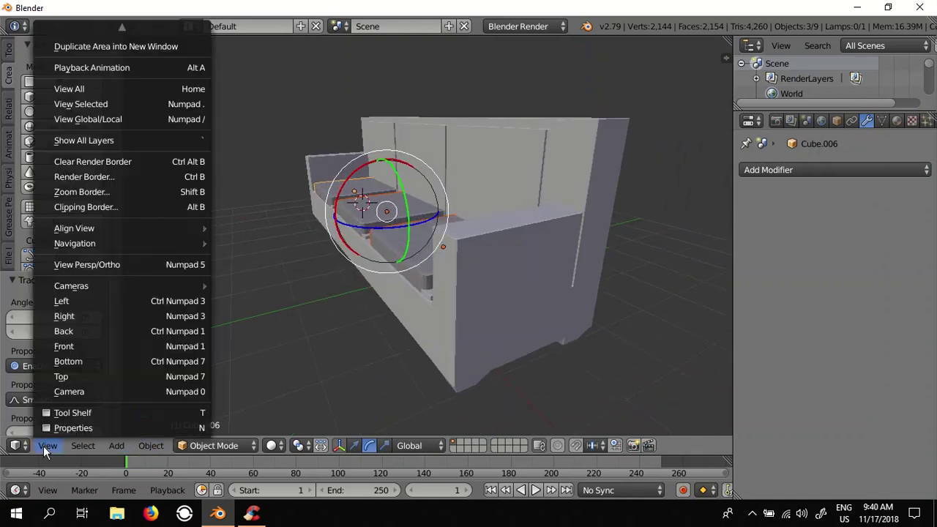
{"action": "left_click", "coordinate": [50, 316]}
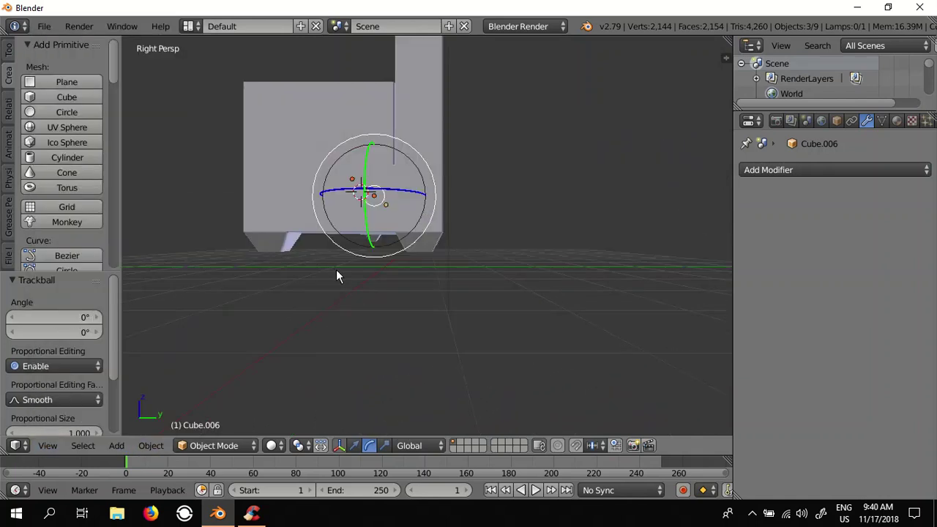
{"action": "middle_click_drag", "start_coordinate": [336, 270], "coordinate": [363, 297]}
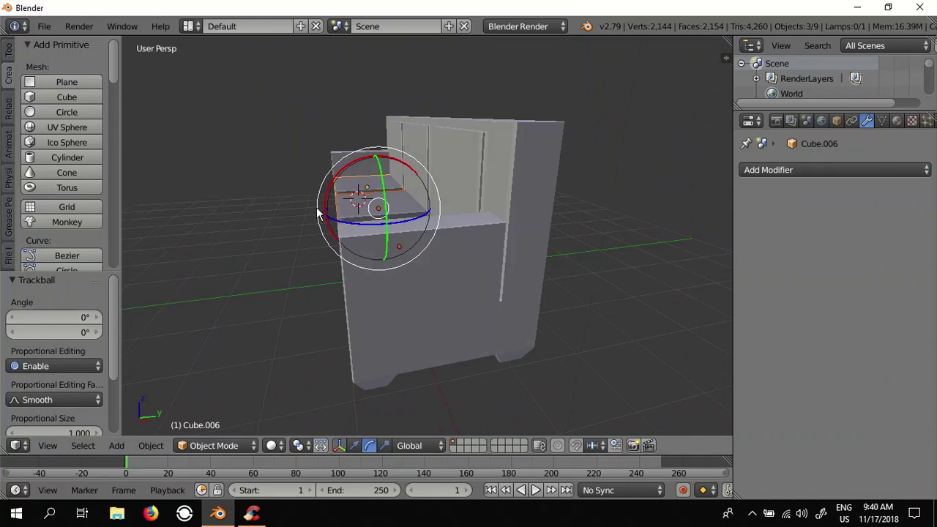
{"action": "left_click_drag", "start_coordinate": [318, 213], "coordinate": [340, 194]}
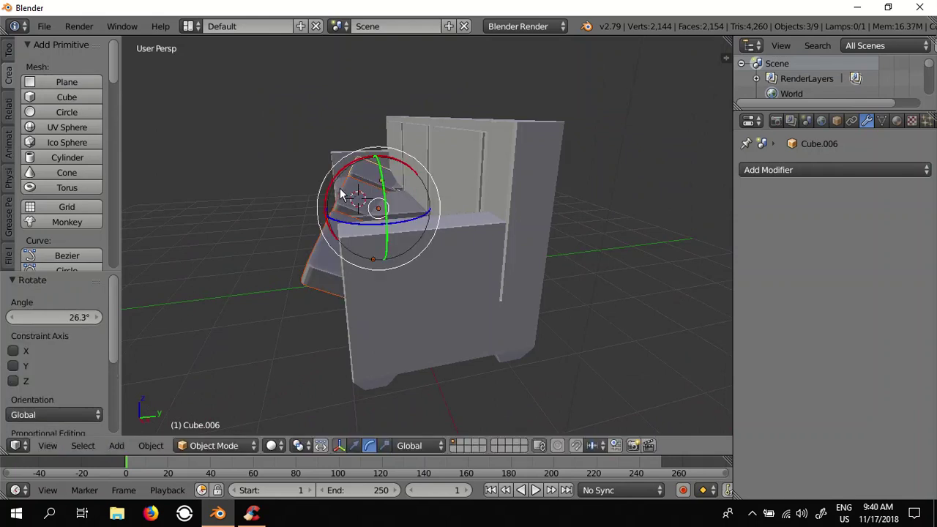
{"action": "key", "text": "ctrl+z"}
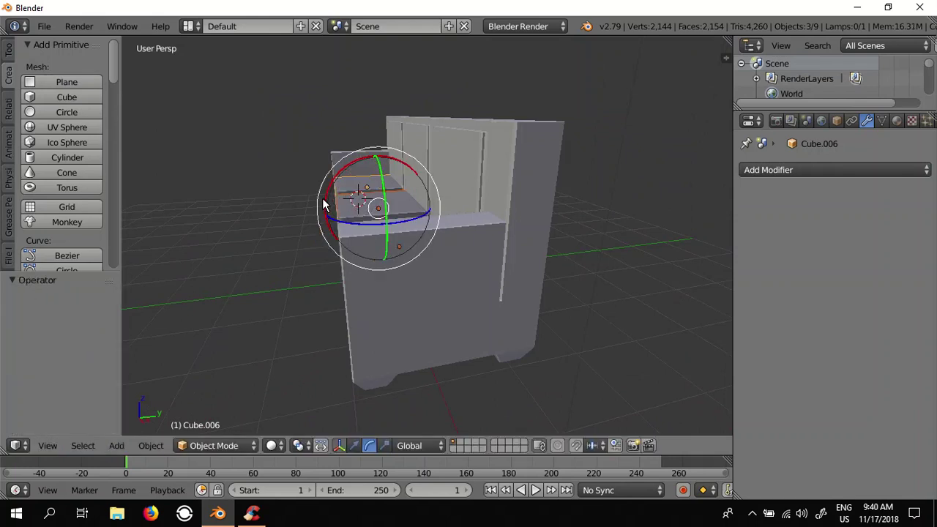
{"action": "left_click", "coordinate": [324, 199]}
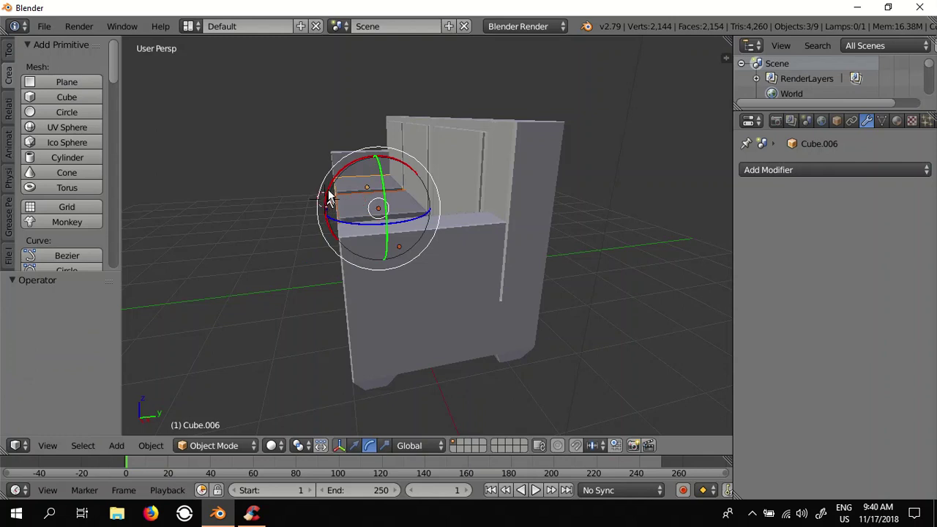
- From the Right view, rotate the copied cushions upright by 71.6°
{"action": "left_click", "coordinate": [48, 446]}
{"action": "left_click", "coordinate": [69, 322]}
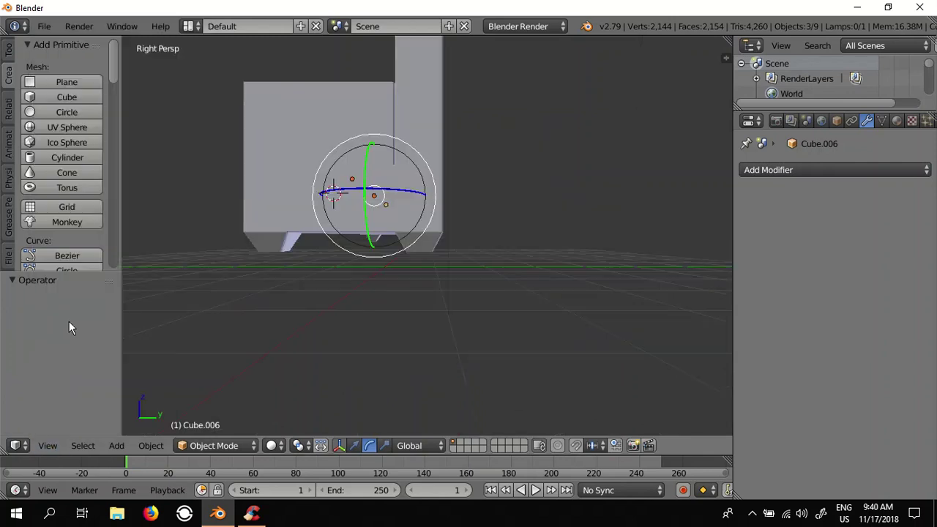
{"action": "left_click", "coordinate": [48, 446]}
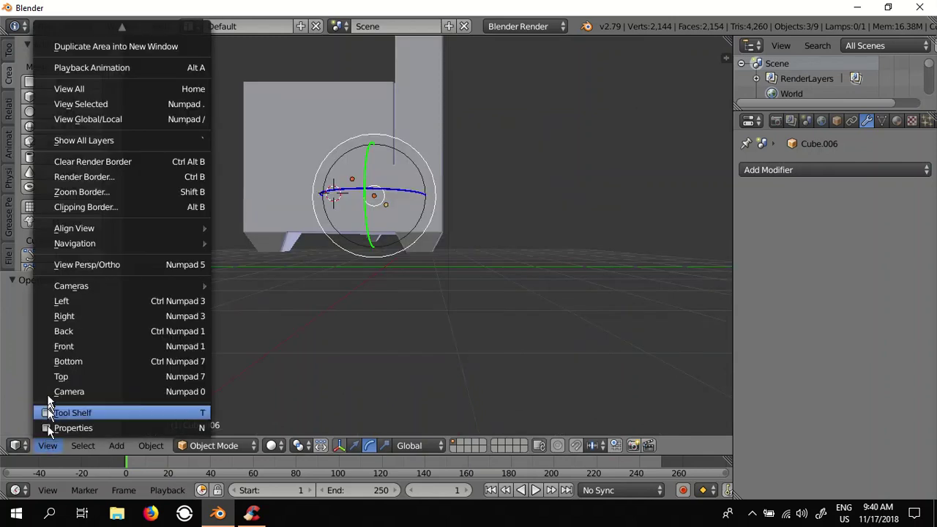
{"action": "left_click", "coordinate": [73, 314]}
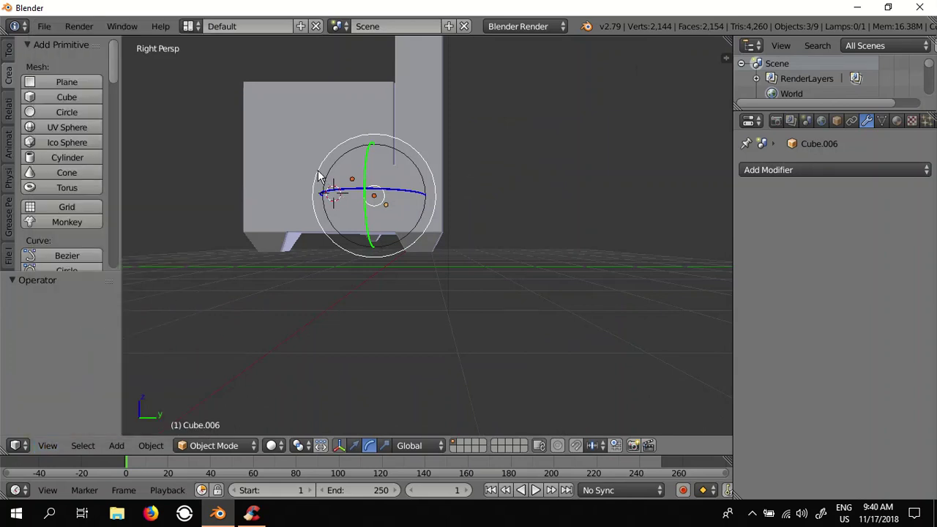
{"action": "left_click_drag", "start_coordinate": [318, 176], "coordinate": [383, 156]}
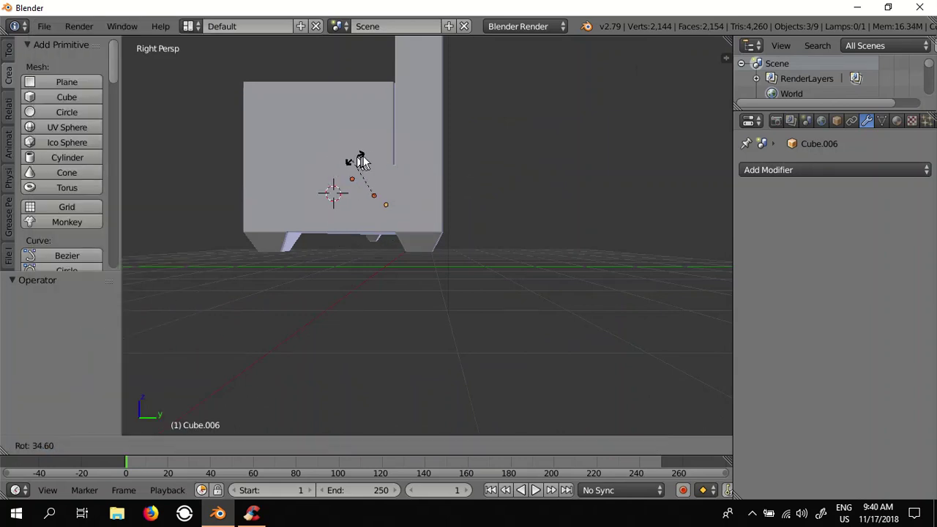
{"action": "mouse_move", "coordinate": [383, 156]}
{"action": "middle_mouse_down"}
{"action": "mouse_move", "coordinate": [474, 328]}
{"action": "mouse_move", "coordinate": [441, 320]}
{"action": "middle_mouse_up"}
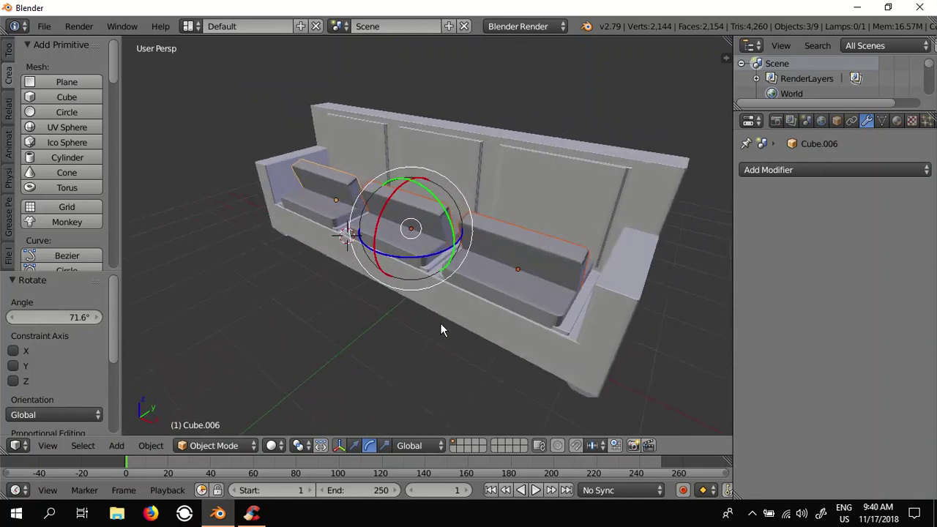
{"action": "left_click", "coordinate": [42, 445]}
{"action": "left_click", "coordinate": [78, 314]}
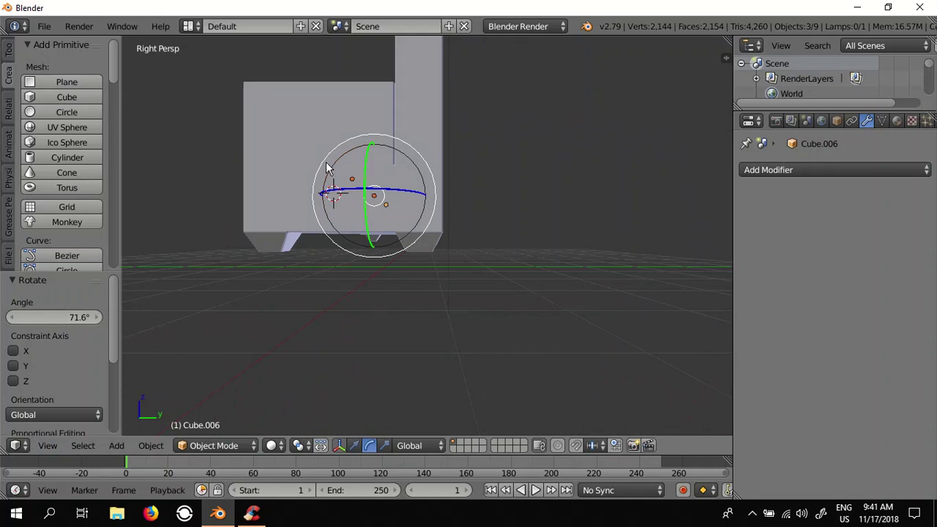
- In orthographic wireframe view, rotate the copied cushions a further 18.7° upright
{"action": "key", "text": "KP_5"}
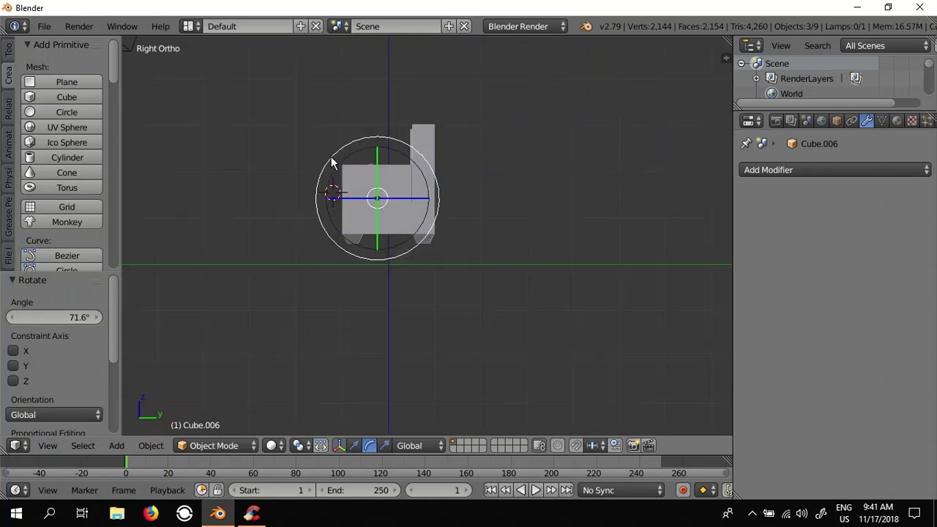
{"action": "key", "text": "z"}
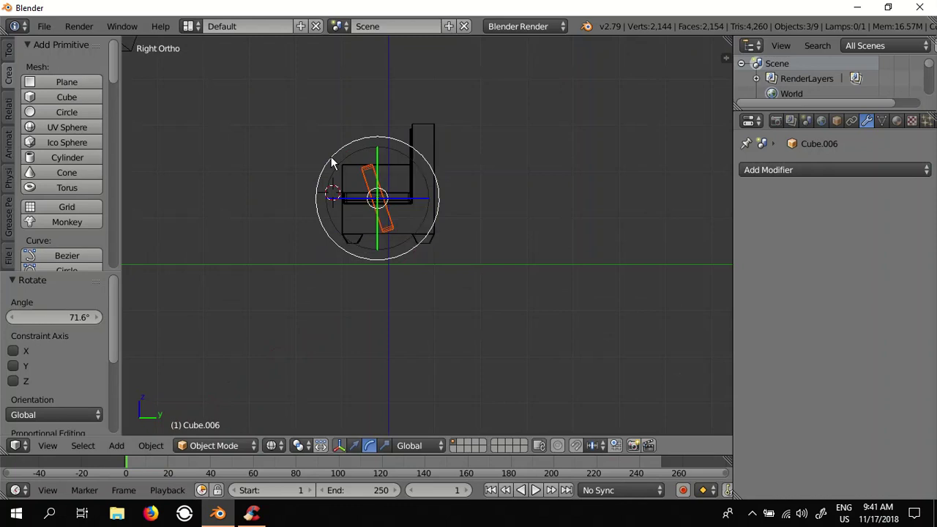
{"action": "key", "text": "r"}
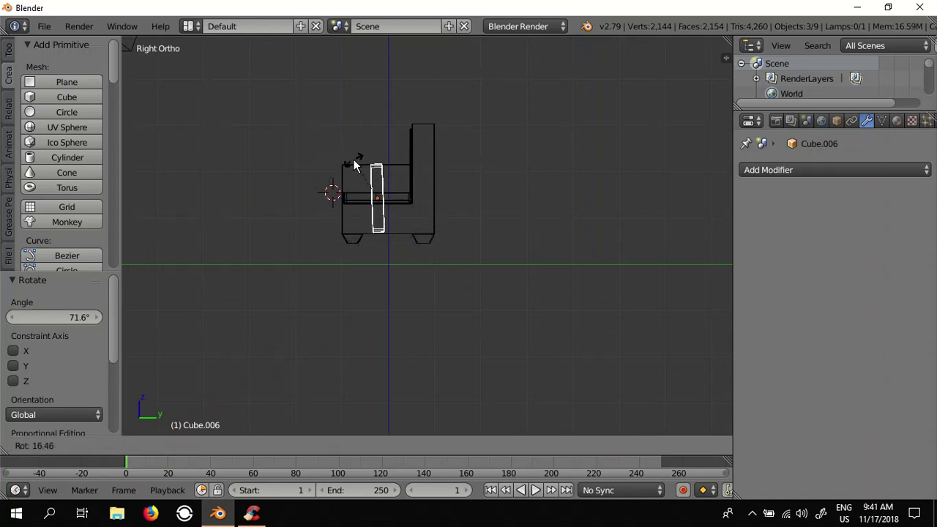
{"action": "left_click", "coordinate": [355, 159]}
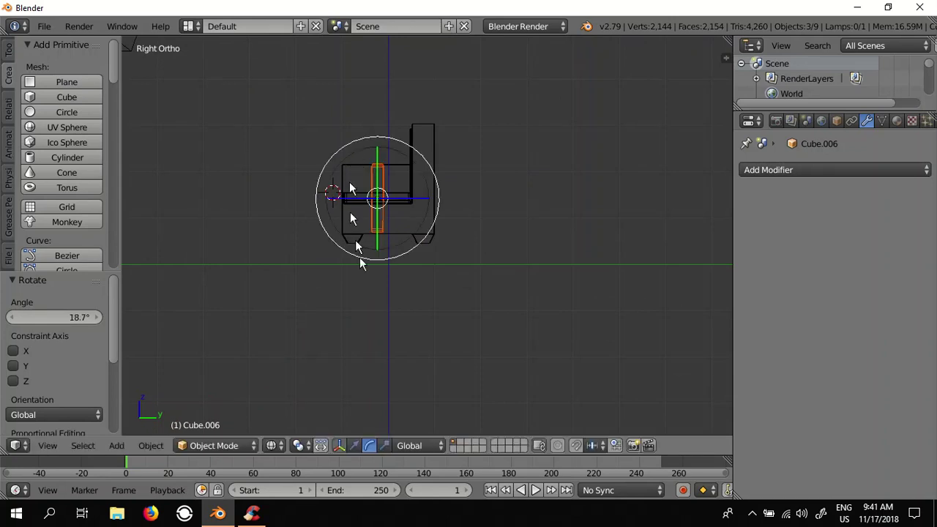
- Raise the back cushions 0.782 along Z and push them 0.804 along Y
{"action": "middle_click_drag", "start_coordinate": [359, 301], "coordinate": [434, 335]}
{"action": "left_click", "coordinate": [354, 445]}
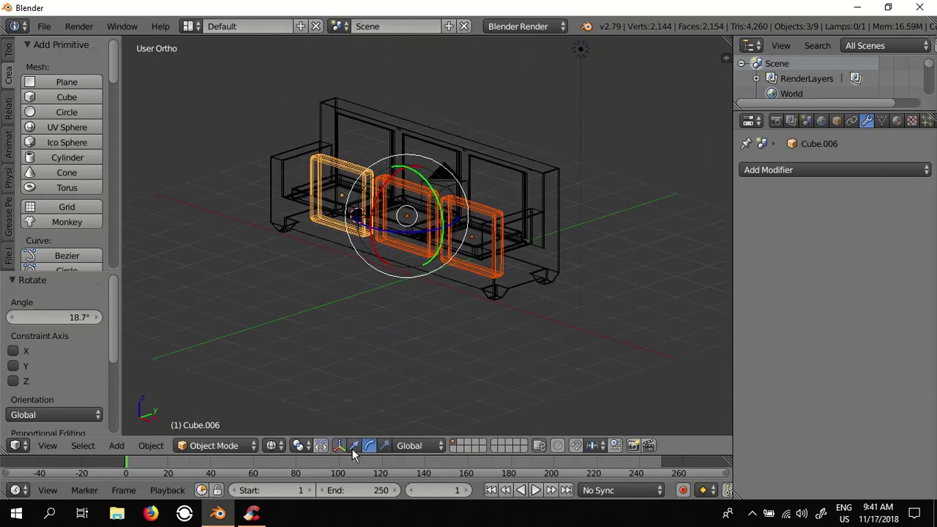
{"action": "left_click_drag", "start_coordinate": [407, 173], "coordinate": [414, 144]}
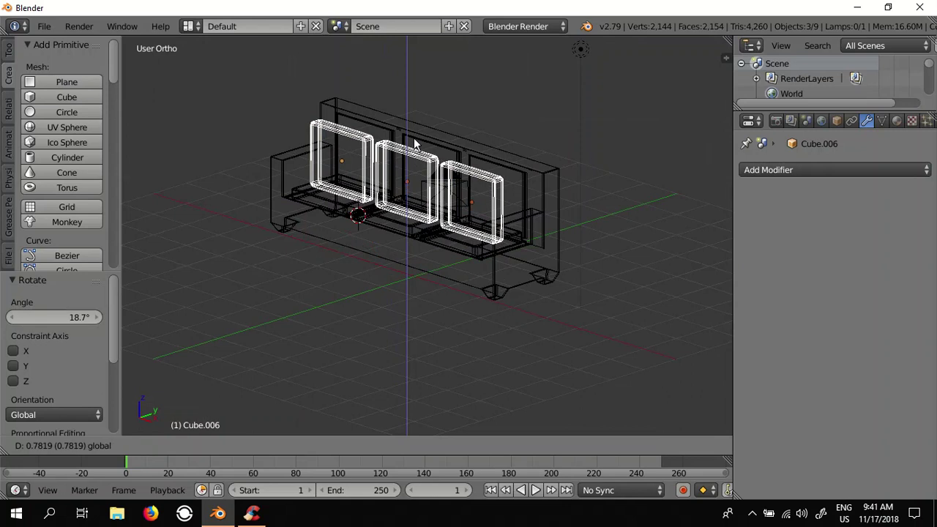
{"action": "left_click_drag", "start_coordinate": [431, 179], "coordinate": [456, 168]}
{"action": "key", "text": "z"}
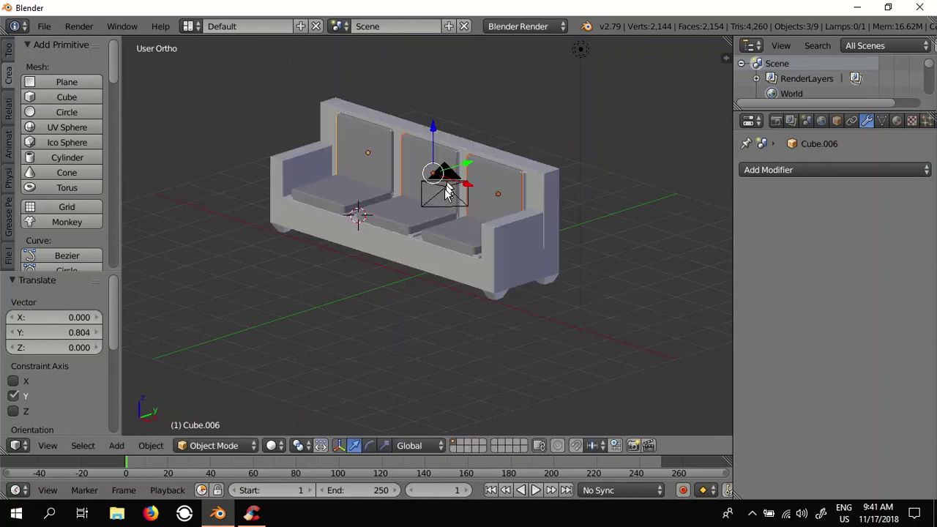
{"action": "scroll", "coordinate": [398, 266], "scroll_direction": "up", "scroll_amount": 1}
{"action": "scroll", "coordinate": [398, 266], "scroll_direction": "up", "scroll_amount": 1}
{"action": "scroll", "coordinate": [423, 278], "scroll_direction": "up", "scroll_amount": 1}
{"action": "middle_click_drag", "start_coordinate": [423, 278], "coordinate": [406, 276]}
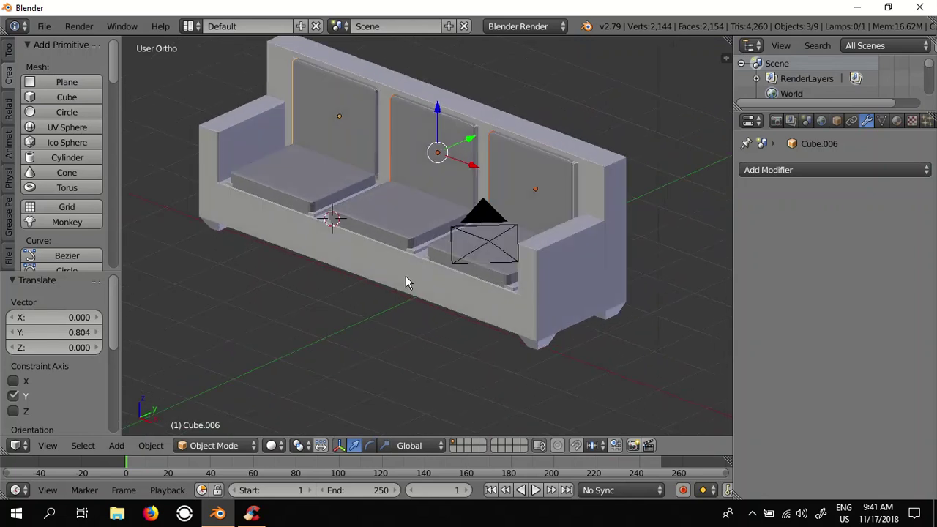
{"action": "mouse_move", "coordinate": [381, 271]}
{"action": "middle_mouse_down"}
{"action": "mouse_move", "coordinate": [359, 268]}
{"action": "mouse_move", "coordinate": [430, 267]}
{"action": "mouse_move", "coordinate": [405, 275]}
{"action": "mouse_move", "coordinate": [357, 267]}
{"action": "middle_mouse_up"}
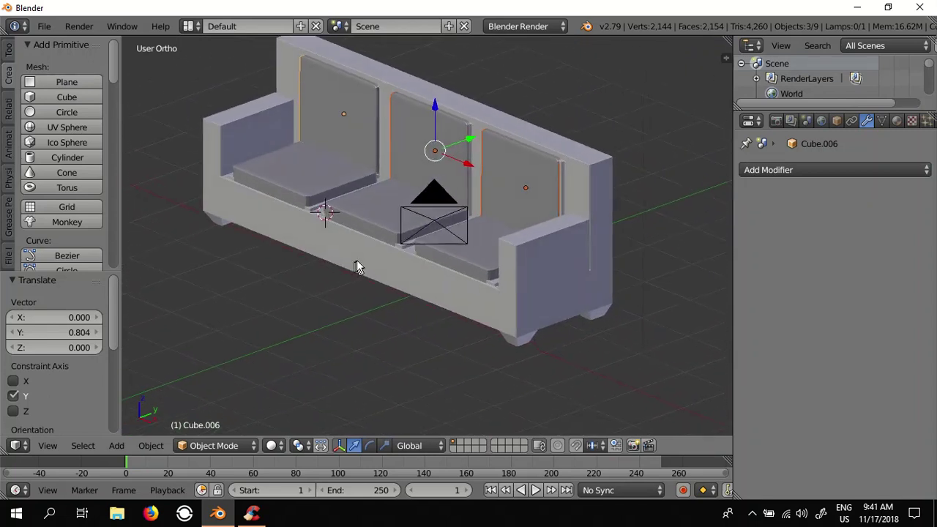
{"action": "left_click", "coordinate": [221, 446]}
{"action": "left_click", "coordinate": [219, 427]}
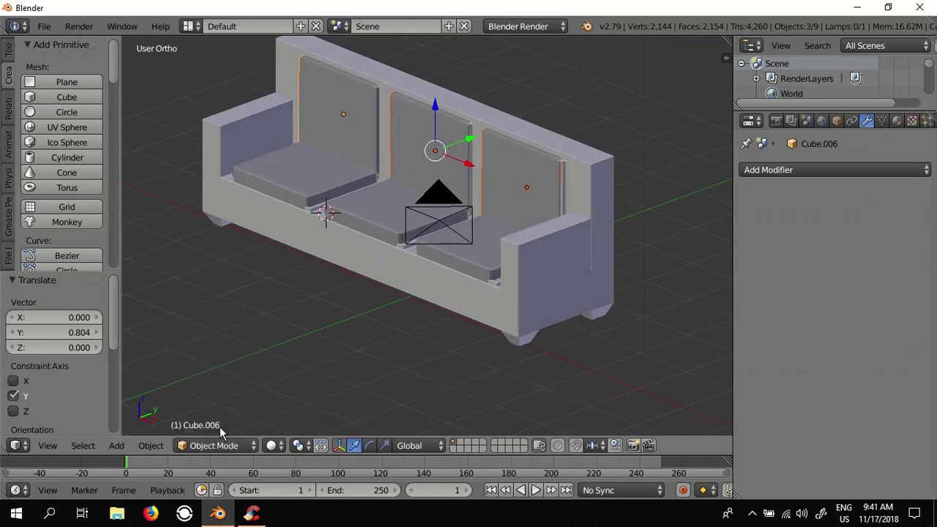
- Select the sofa body and scale it uniformly to 0.941
{"action": "right_click", "coordinate": [524, 285]}
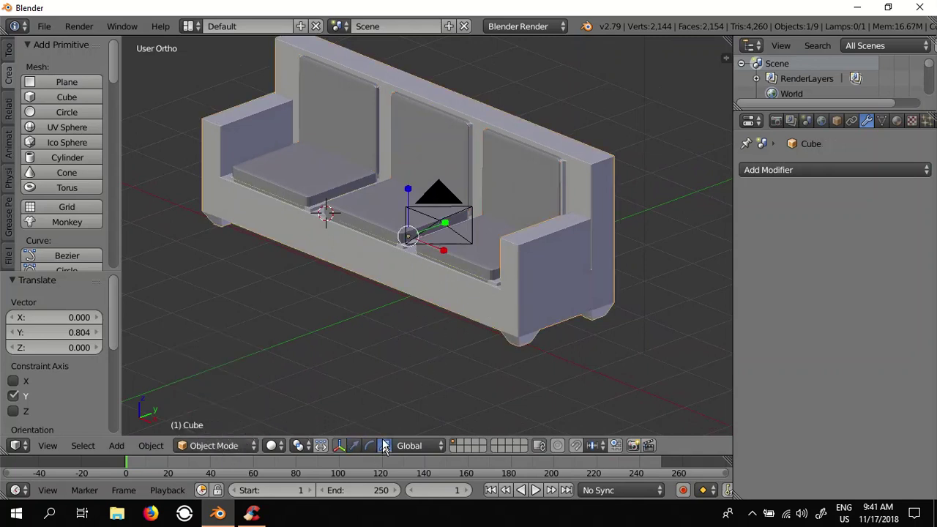
{"action": "key", "text": "s"}
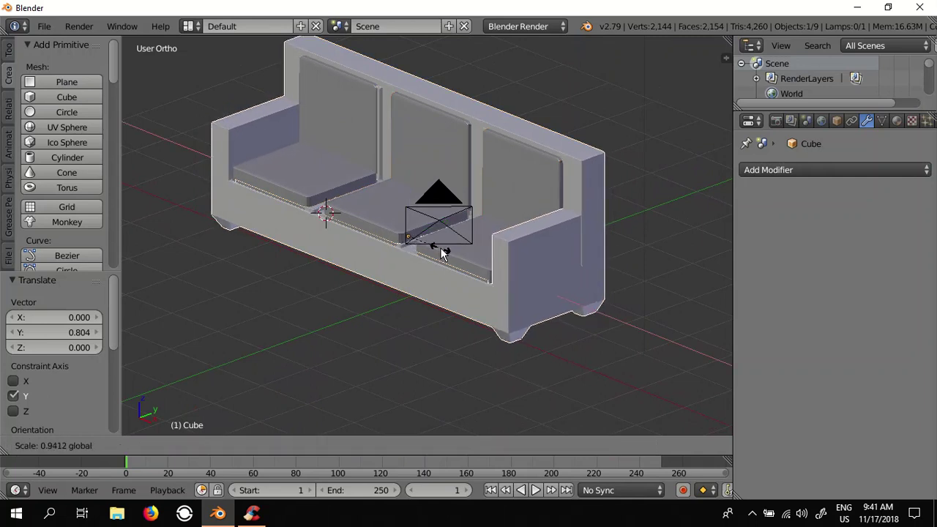
{"action": "left_click", "coordinate": [440, 248]}
{"action": "mouse_move", "coordinate": [339, 326]}
{"action": "middle_mouse_down"}
{"action": "mouse_move", "coordinate": [395, 338]}
{"action": "mouse_move", "coordinate": [366, 341]}
{"action": "middle_mouse_up"}
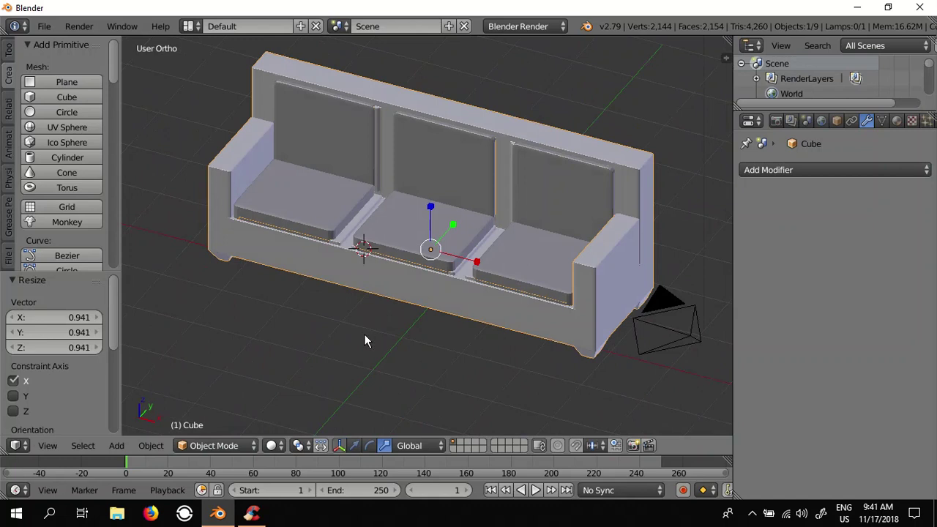
- Nudge the left and right seat cushions slightly along X inside the frame
{"action": "right_click", "coordinate": [274, 242]}
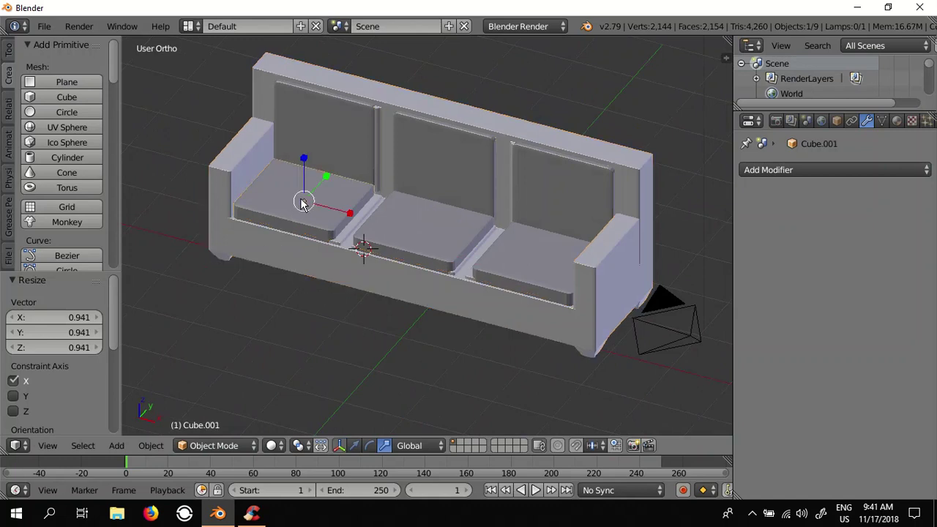
{"action": "left_click", "coordinate": [355, 445]}
{"action": "left_click_drag", "start_coordinate": [347, 211], "coordinate": [347, 211]}
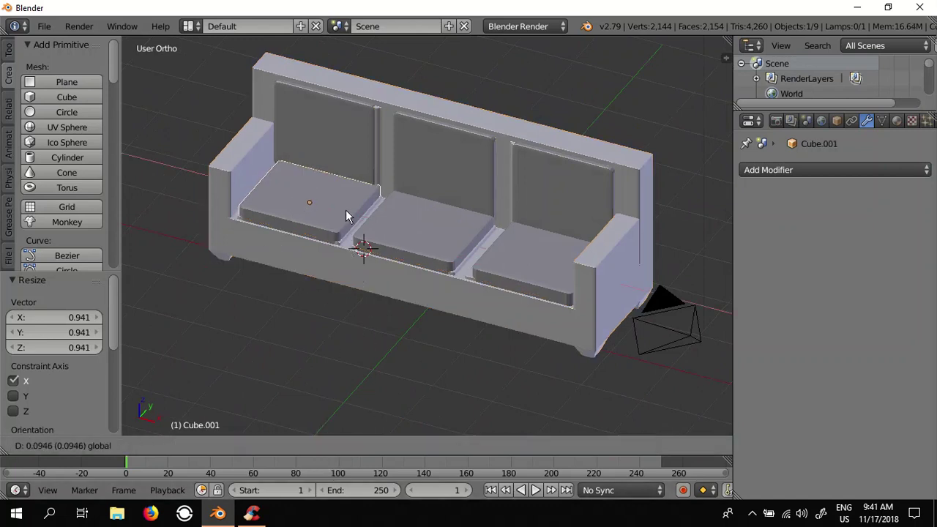
{"action": "left_click", "coordinate": [345, 210]}
{"action": "right_click", "coordinate": [386, 230]}
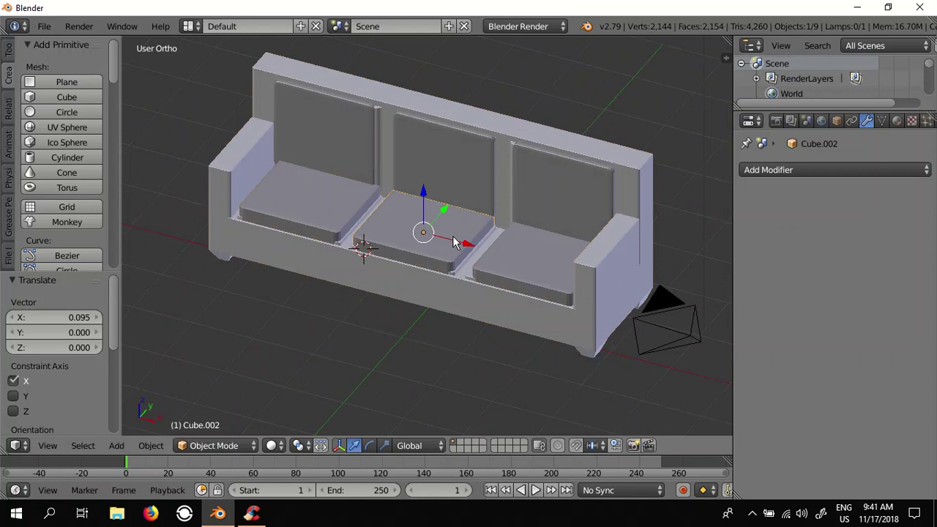
{"action": "right_click", "coordinate": [525, 269]}
{"action": "left_click_drag", "start_coordinate": [568, 271], "coordinate": [554, 272]}
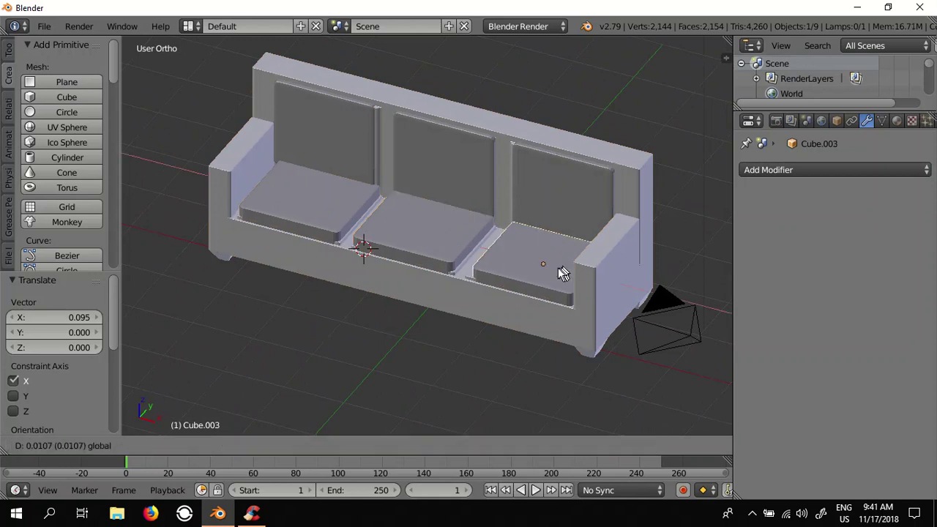
{"action": "left_click", "coordinate": [553, 267]}
{"action": "middle_click_drag", "start_coordinate": [558, 377], "coordinate": [506, 335]}
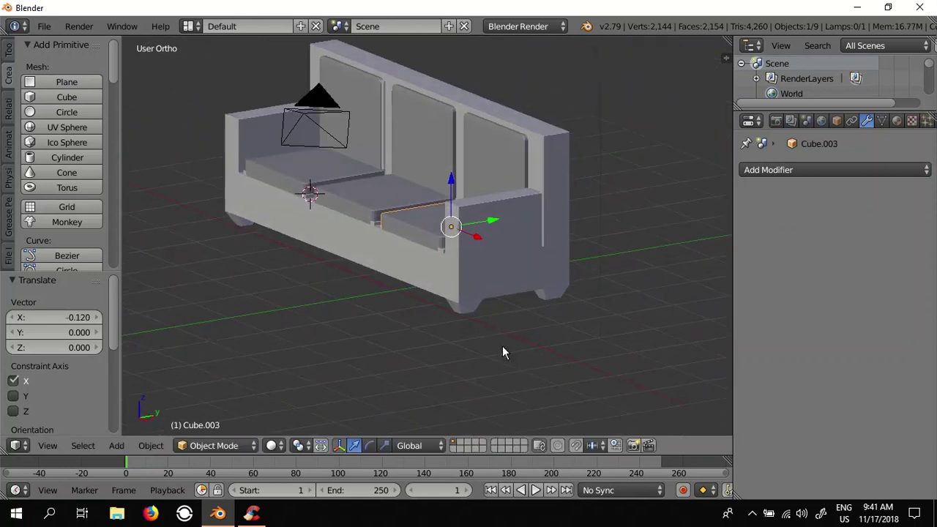
- Shift the left and right back cushions along X, Cube.004 by -0.057
{"action": "right_click", "coordinate": [329, 123]}
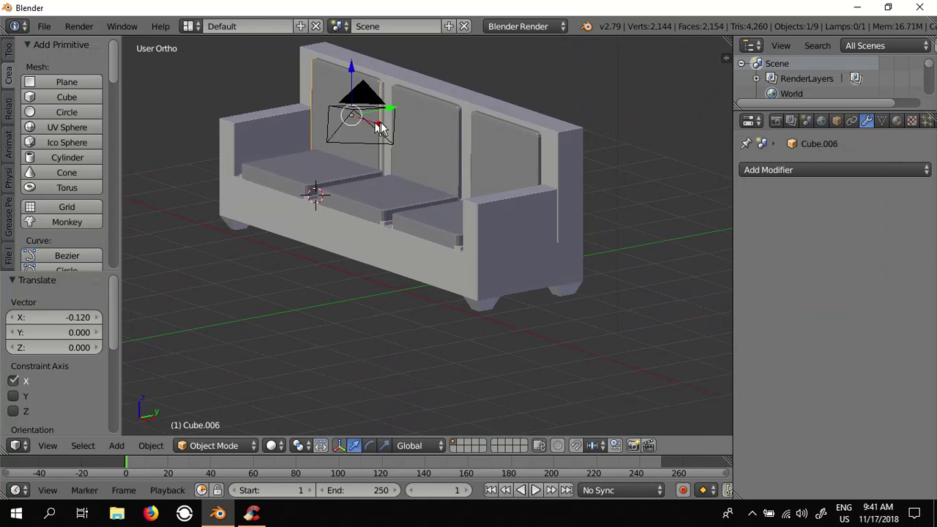
{"action": "middle_click_drag", "start_coordinate": [364, 182], "coordinate": [361, 133]}
{"action": "key", "text": "g"}
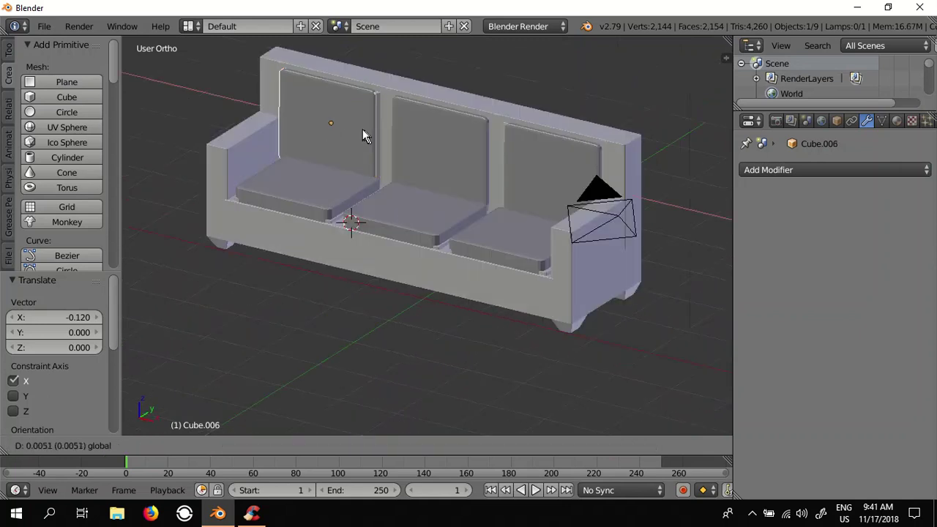
{"action": "left_click", "coordinate": [364, 129]}
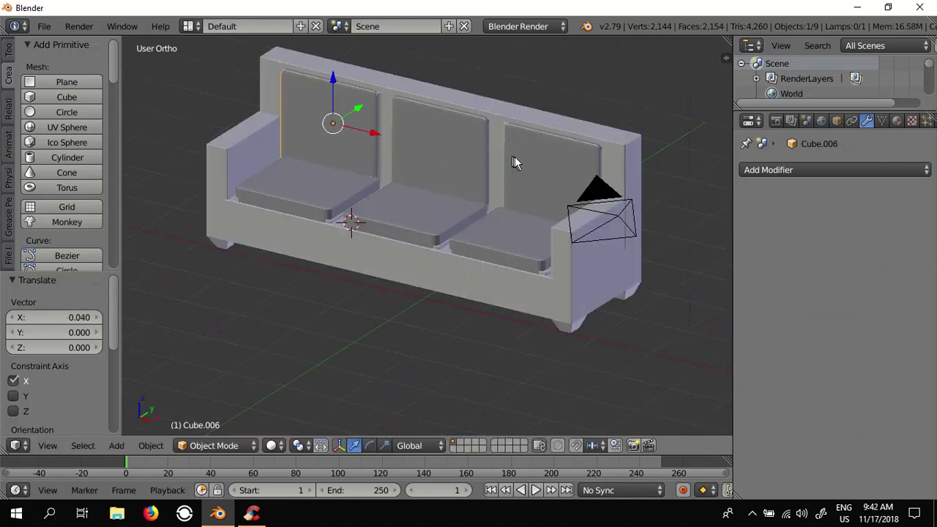
{"action": "right_click", "coordinate": [515, 159]}
{"action": "key", "text": "g"}
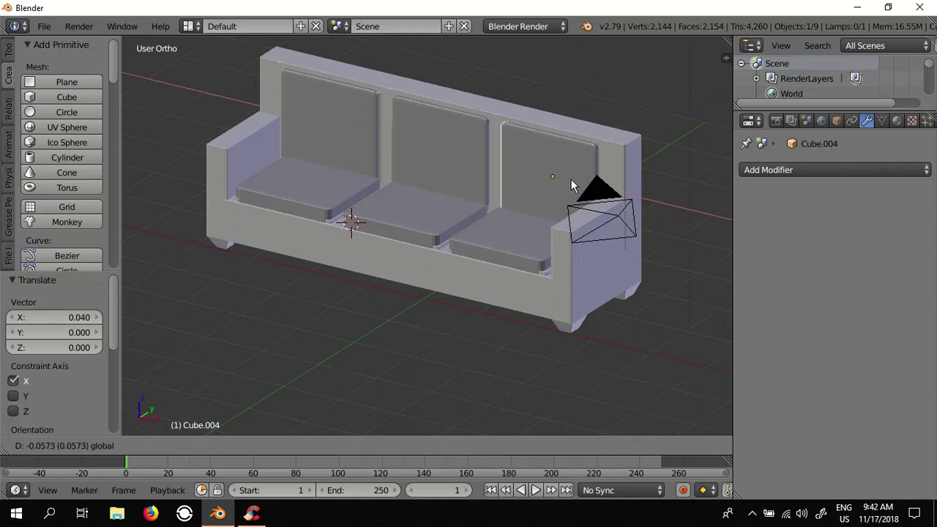
{"action": "left_click", "coordinate": [570, 179]}
{"action": "mouse_move", "coordinate": [534, 261]}
{"action": "middle_mouse_down"}
{"action": "mouse_move", "coordinate": [488, 247]}
{"action": "mouse_move", "coordinate": [525, 282]}
{"action": "mouse_move", "coordinate": [477, 233]}
{"action": "mouse_move", "coordinate": [492, 254]}
{"action": "mouse_move", "coordinate": [438, 273]}
{"action": "middle_mouse_up"}
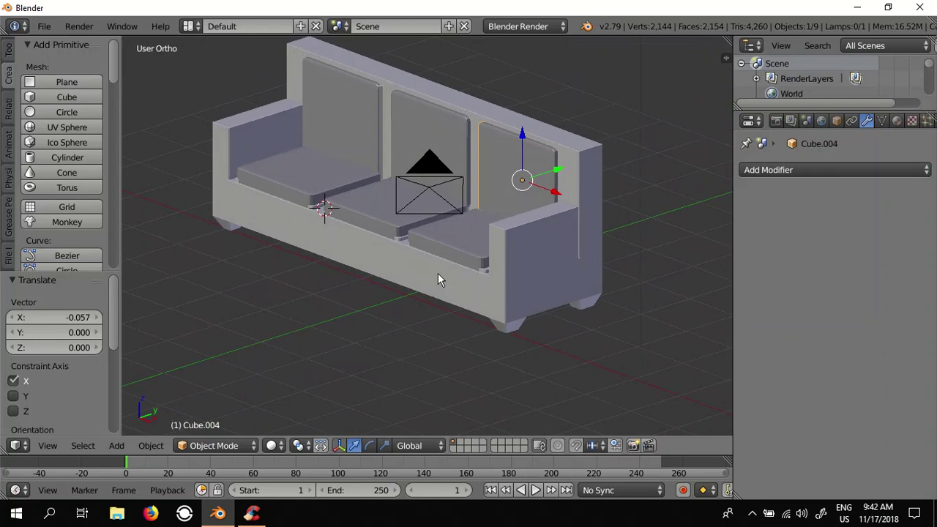
{"action": "mouse_move", "coordinate": [438, 273]}
{"action": "middle_mouse_down"}
{"action": "mouse_move", "coordinate": [446, 278]}
{"action": "mouse_move", "coordinate": [437, 271]}
{"action": "middle_mouse_up"}
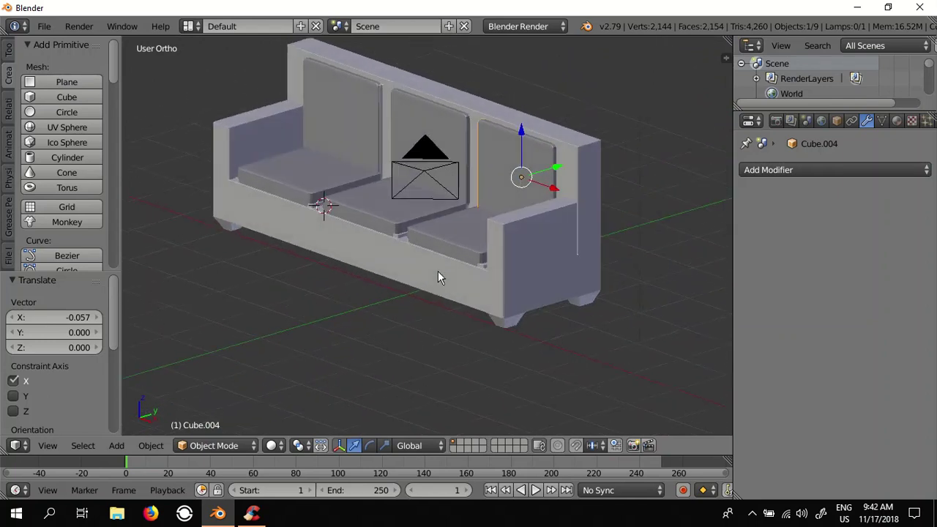
- Add a plane, lower it -0.098 along Z, and scale it about 8.76 into a large floor
{"action": "left_click", "coordinate": [59, 82]}
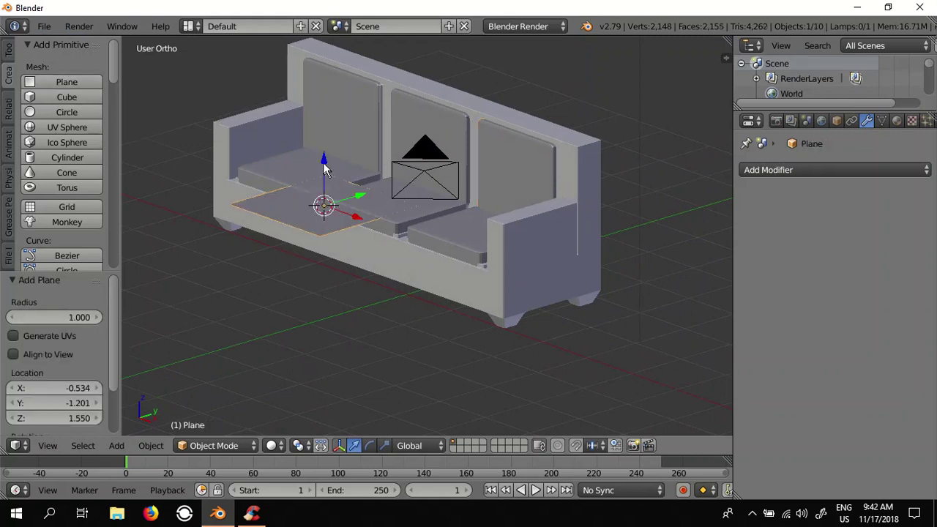
{"action": "key", "text": "g"}
{"action": "key", "text": "z"}
{"action": "left_click", "coordinate": [316, 217]}
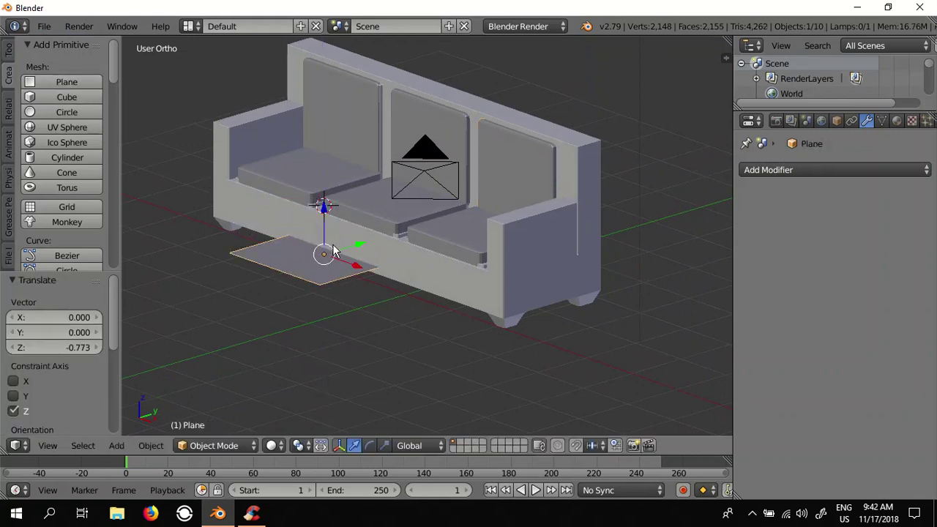
{"action": "key", "text": "g"}
{"action": "key", "text": "z"}
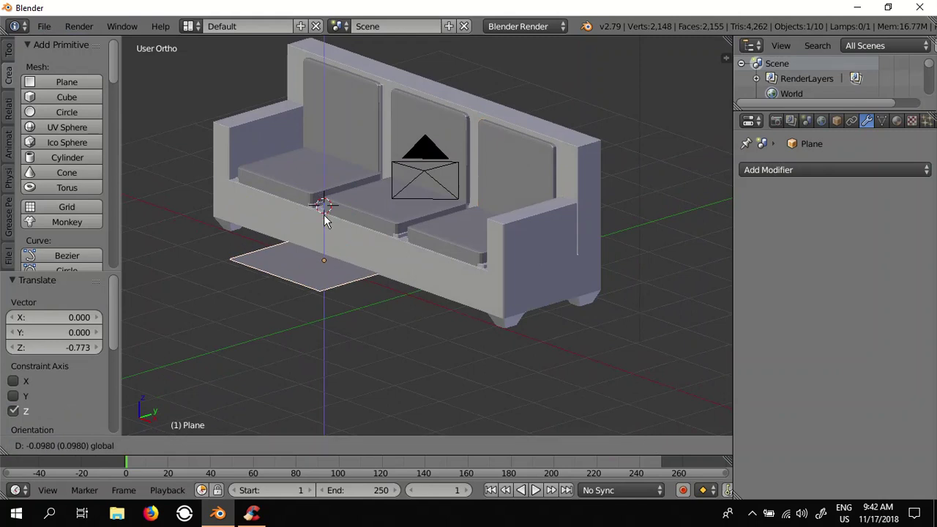
{"action": "left_click", "coordinate": [326, 222]}
{"action": "key", "text": "s"}
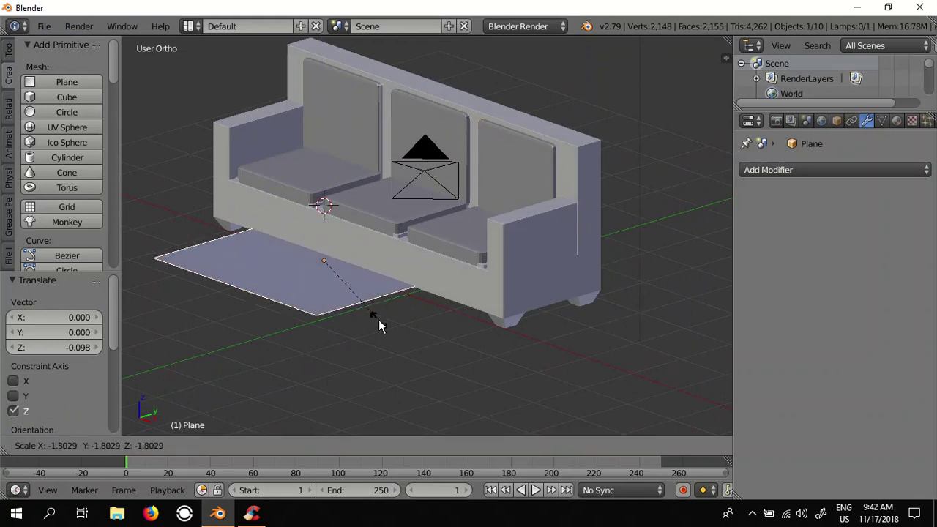
{"action": "left_click", "coordinate": [540, 199]}
- Switch the viewport to the Front view of the sofa
{"action": "key", "text": "KP_3"}
{"action": "middle_click_drag", "start_coordinate": [480, 210], "coordinate": [493, 222]}
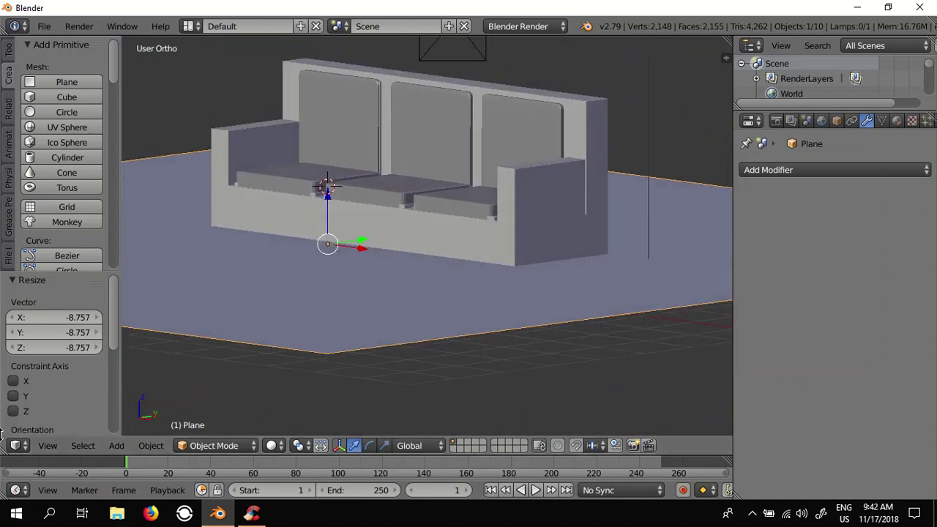
{"action": "left_click", "coordinate": [47, 446]}
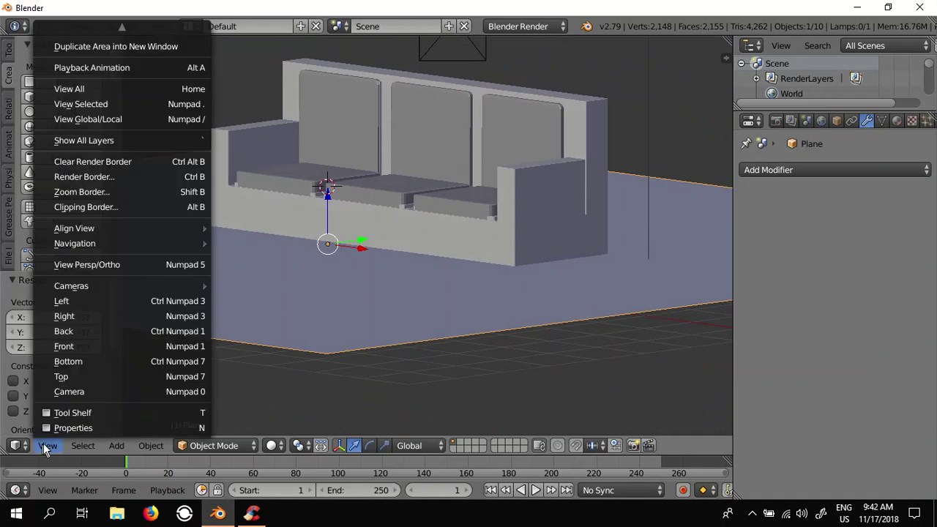
{"action": "left_click", "coordinate": [77, 346]}
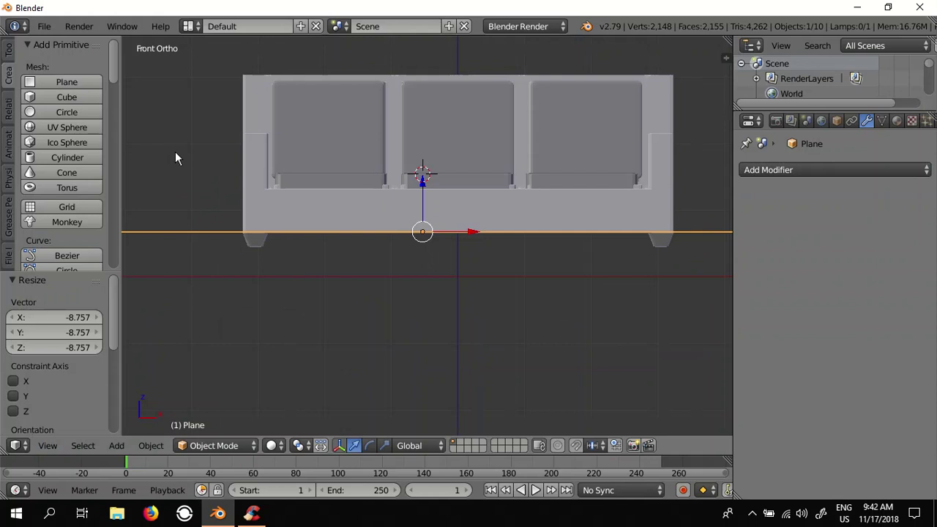
- Add a cylinder, turn it to face the viewer, and shrink it
{"action": "left_click", "coordinate": [82, 157]}
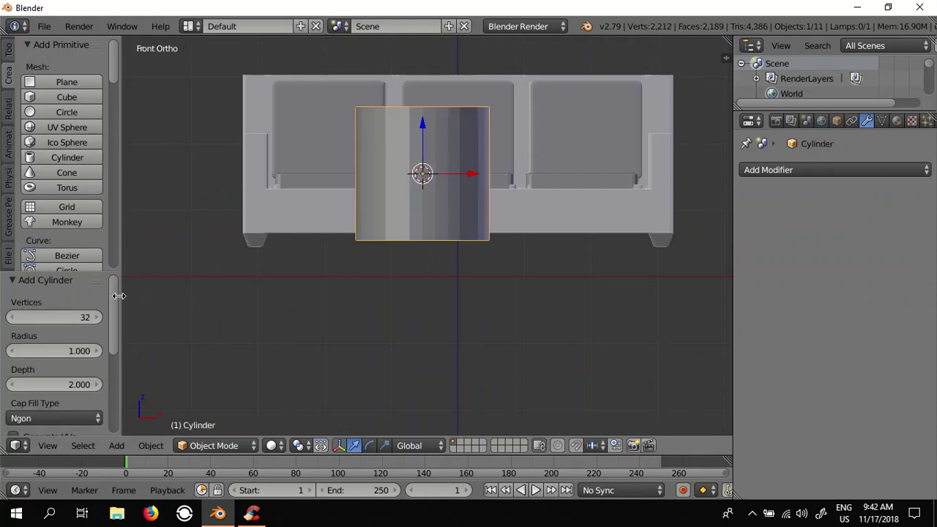
{"action": "left_click_drag", "start_coordinate": [113, 299], "coordinate": [121, 339]}
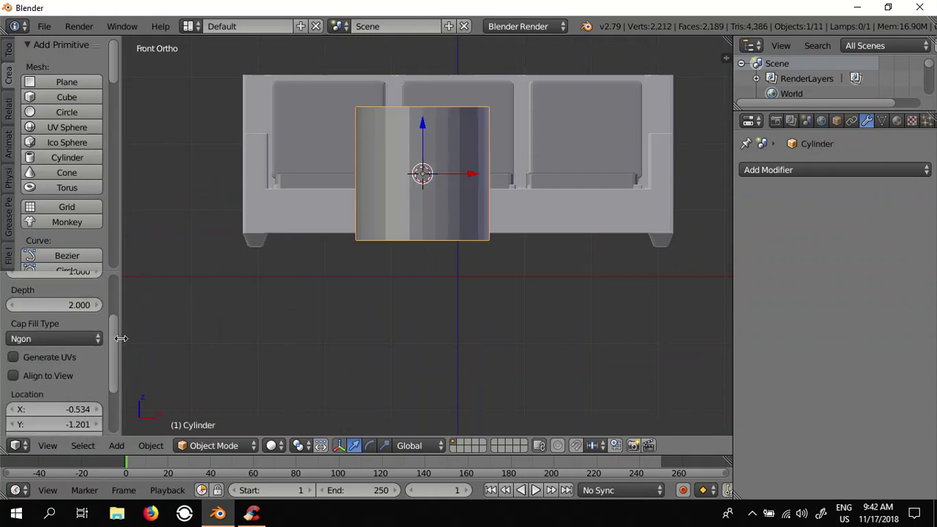
{"action": "left_click", "coordinate": [48, 382]}
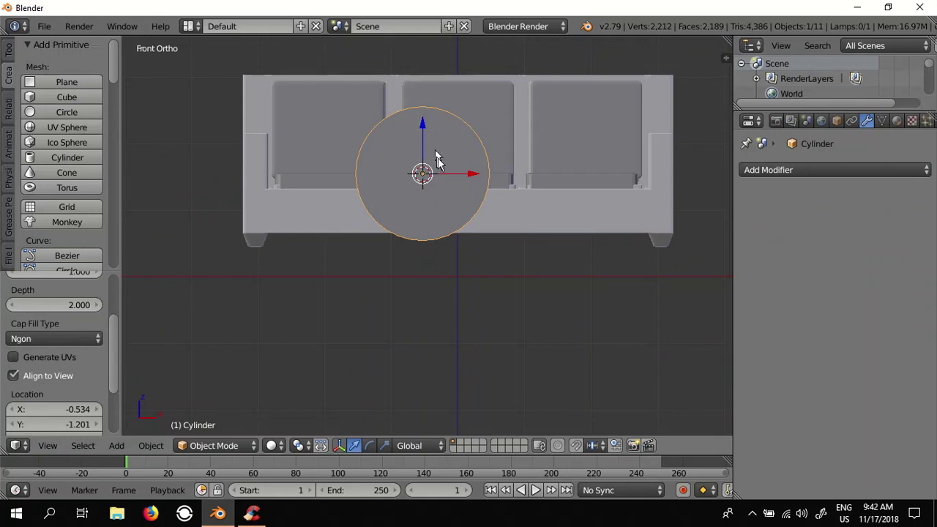
{"action": "key", "text": "s"}
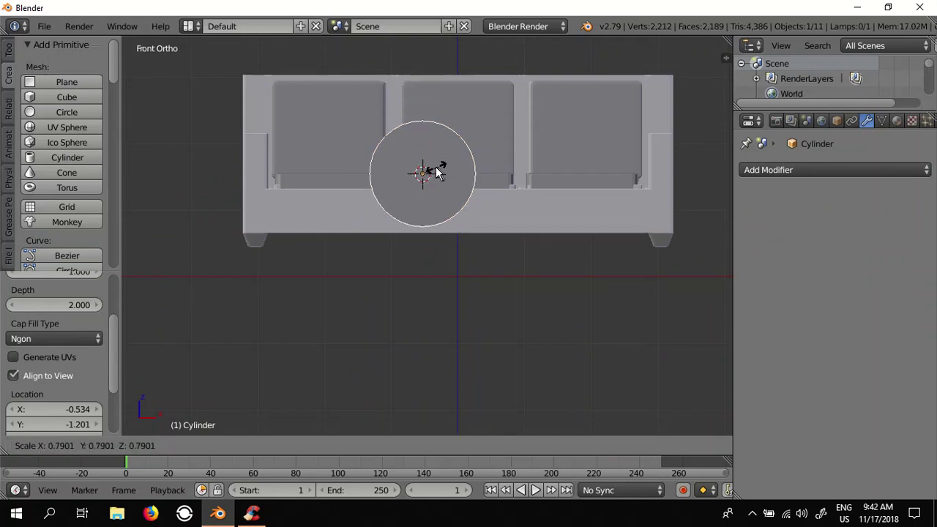
{"action": "left_click", "coordinate": [429, 173]}
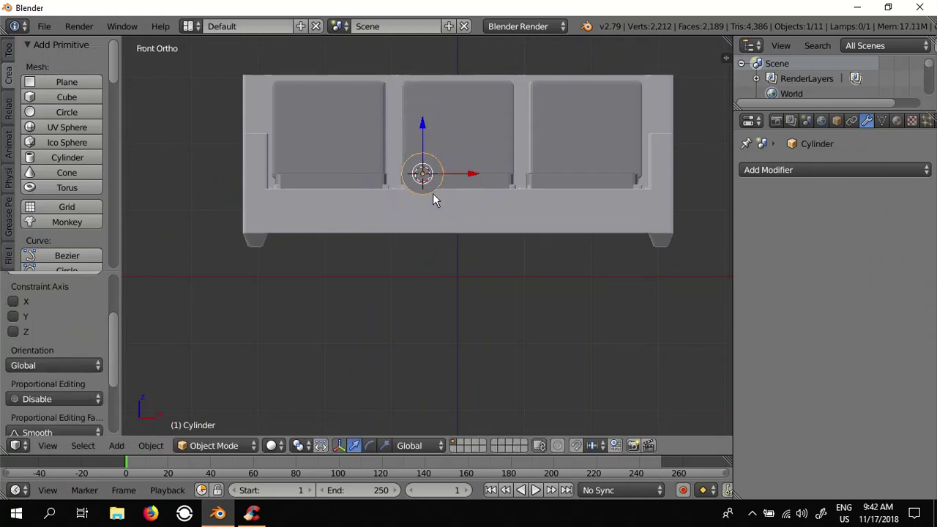
- Move the cylinder along X, Z and Y up over the left armrest
{"action": "key", "text": "g"}
{"action": "key", "text": "x"}
{"action": "left_click", "coordinate": [287, 182]}
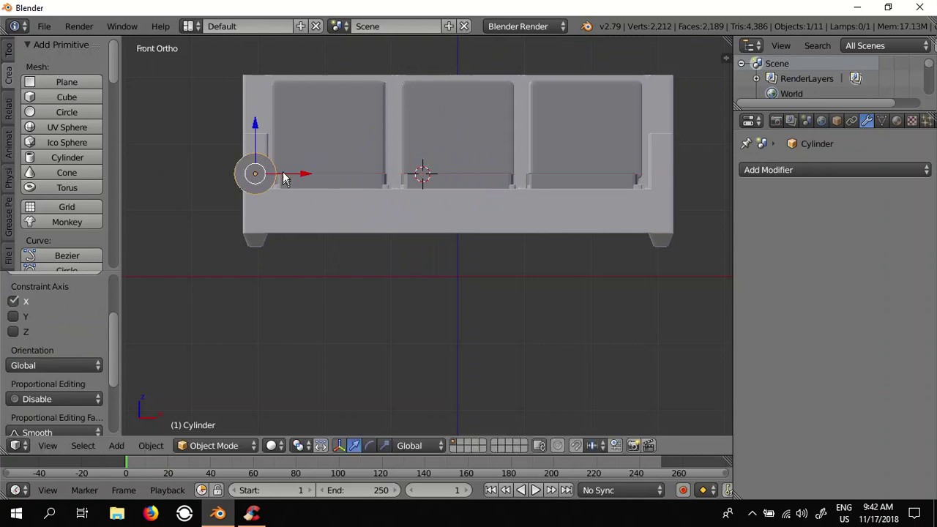
{"action": "key", "text": "g"}
{"action": "key", "text": "z"}
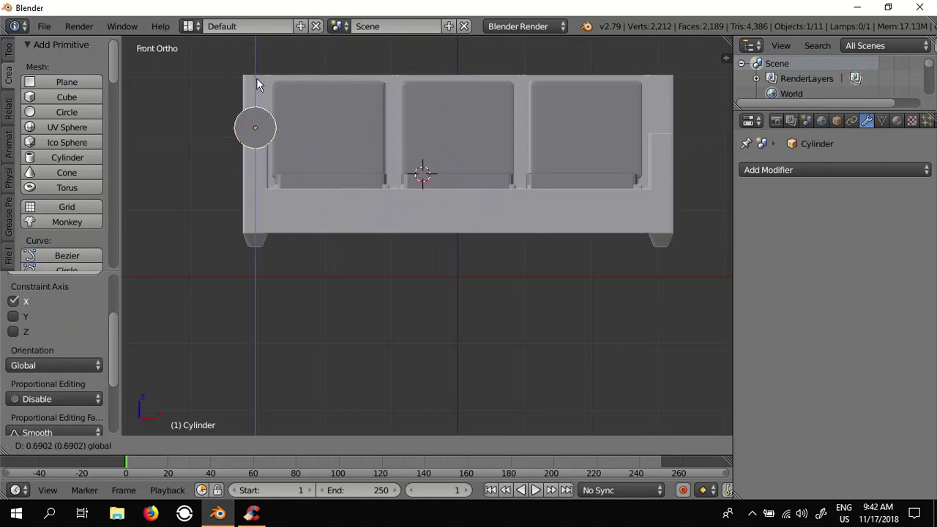
{"action": "left_click", "coordinate": [257, 78]}
{"action": "mouse_move", "coordinate": [284, 101]}
{"action": "middle_mouse_down"}
{"action": "mouse_move", "coordinate": [325, 149]}
{"action": "mouse_move", "coordinate": [241, 130]}
{"action": "middle_mouse_up"}
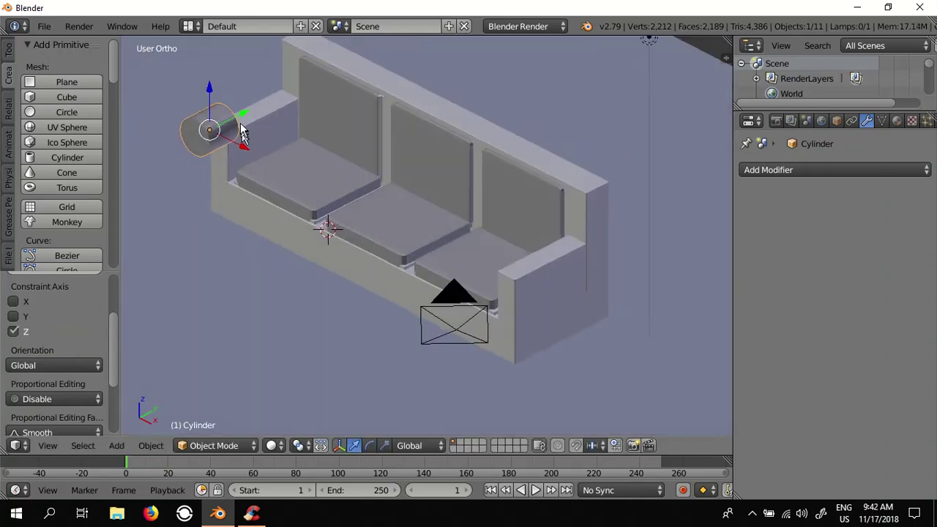
{"action": "key", "text": "g"}
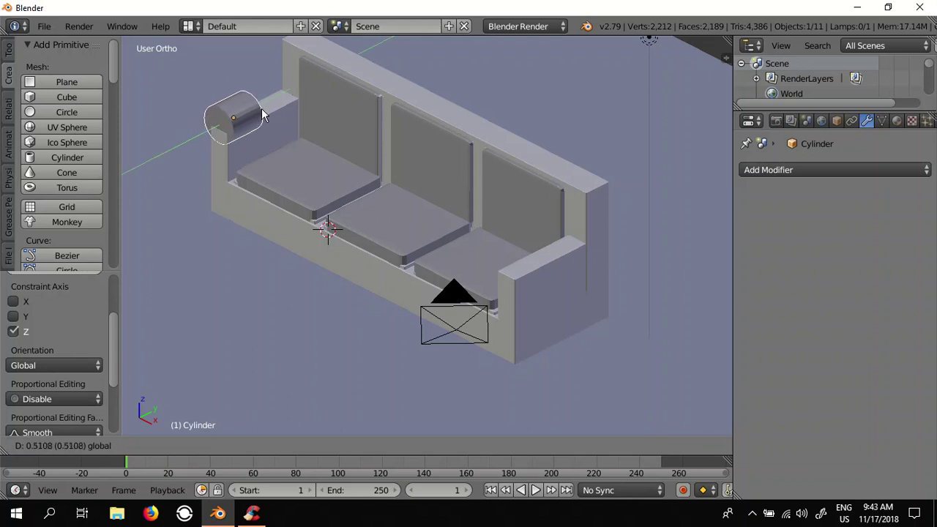
{"action": "left_click", "coordinate": [263, 115]}
{"action": "middle_click_drag", "start_coordinate": [273, 185], "coordinate": [300, 181]}
{"action": "scroll", "coordinate": [249, 191], "scroll_direction": "up", "scroll_amount": 3}
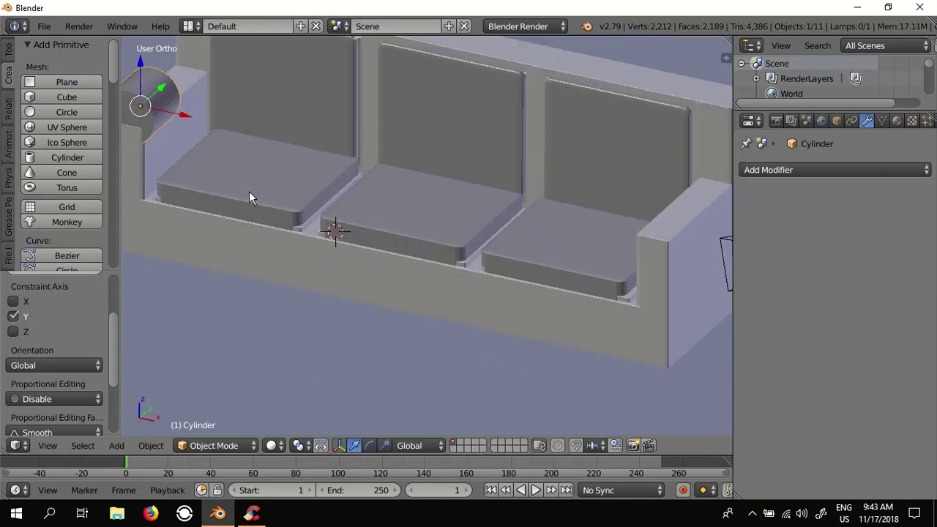
{"action": "left_click", "coordinate": [160, 88]}
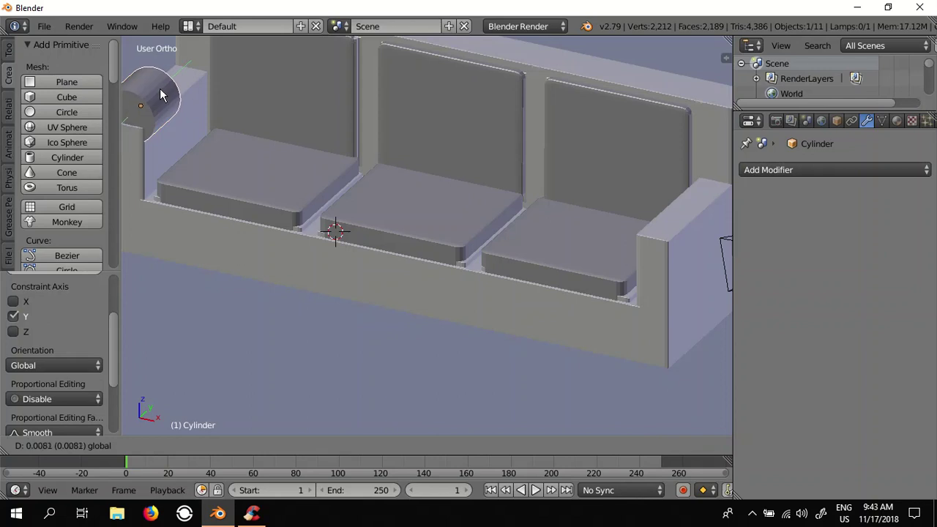
{"action": "left_click", "coordinate": [160, 87]}
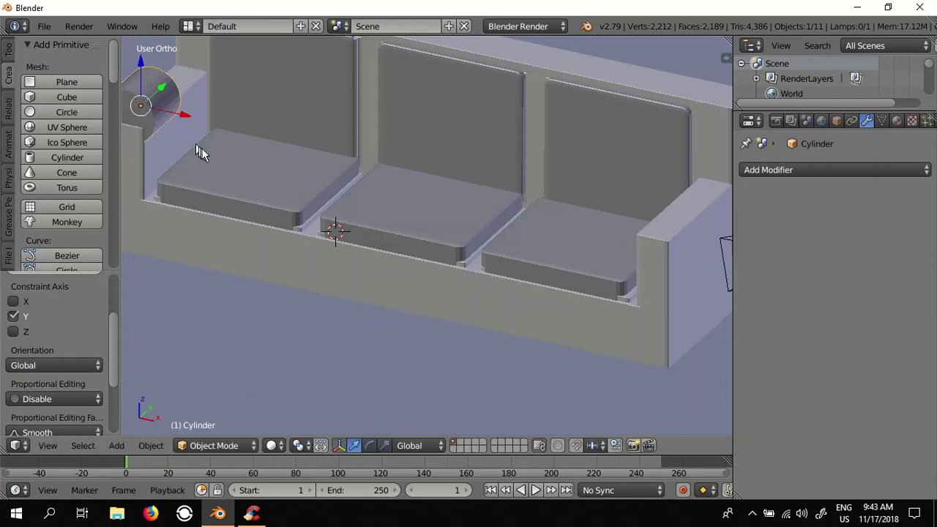
- Rescale the cylinder to about 0.63 and settle it onto the left armrest top
{"action": "scroll", "coordinate": [233, 159], "scroll_direction": "up", "scroll_amount": 5}
{"action": "middle_click_drag", "start_coordinate": [233, 159], "coordinate": [308, 146]}
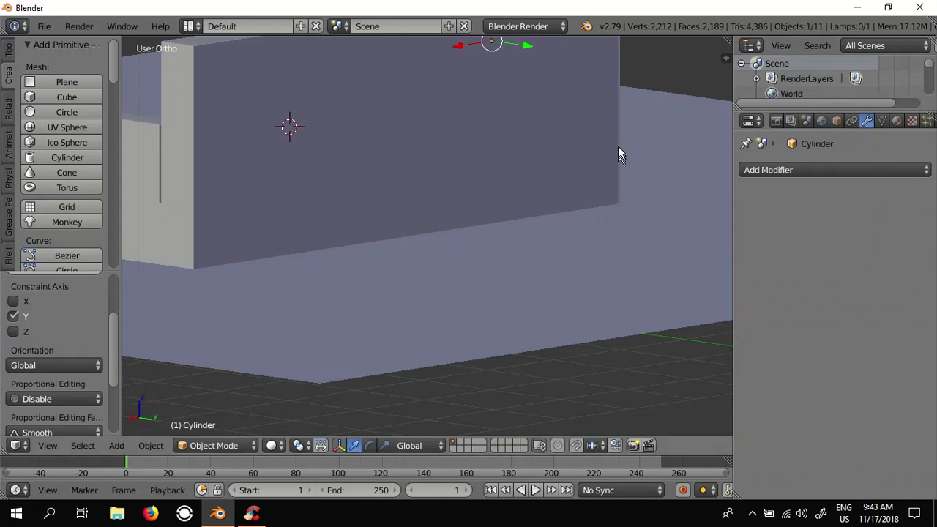
{"action": "middle_click_drag", "start_coordinate": [618, 146], "coordinate": [476, 167]}
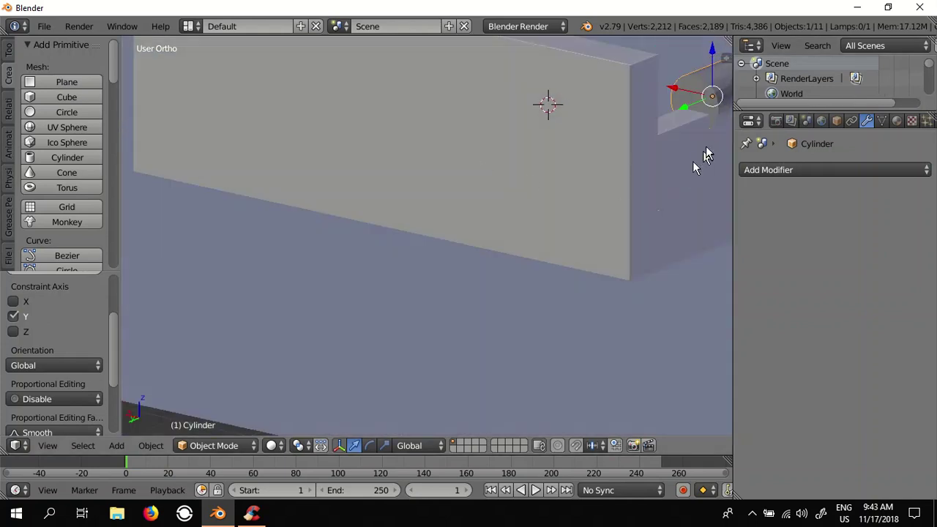
{"action": "middle_click_drag", "start_coordinate": [711, 199], "coordinate": [676, 226]}
{"action": "scroll", "coordinate": [676, 227], "scroll_direction": "down", "scroll_amount": 5}
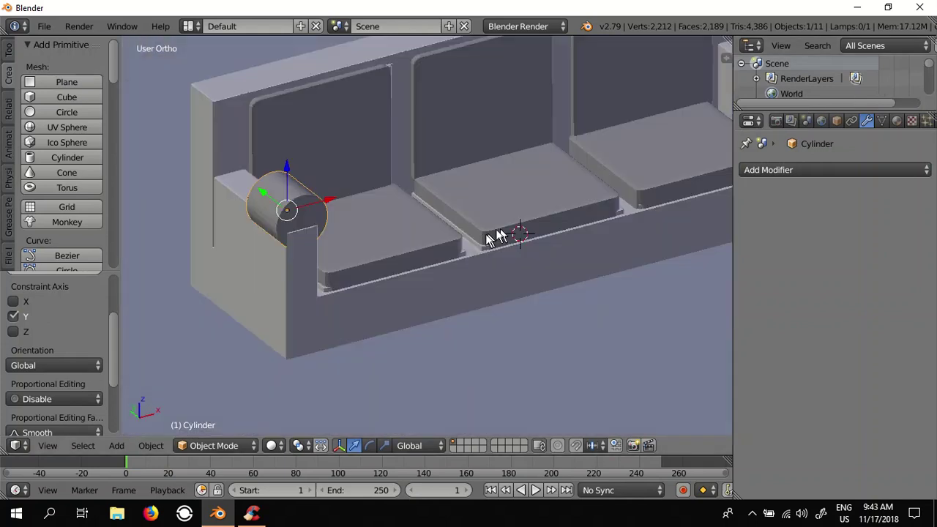
{"action": "key", "text": "s"}
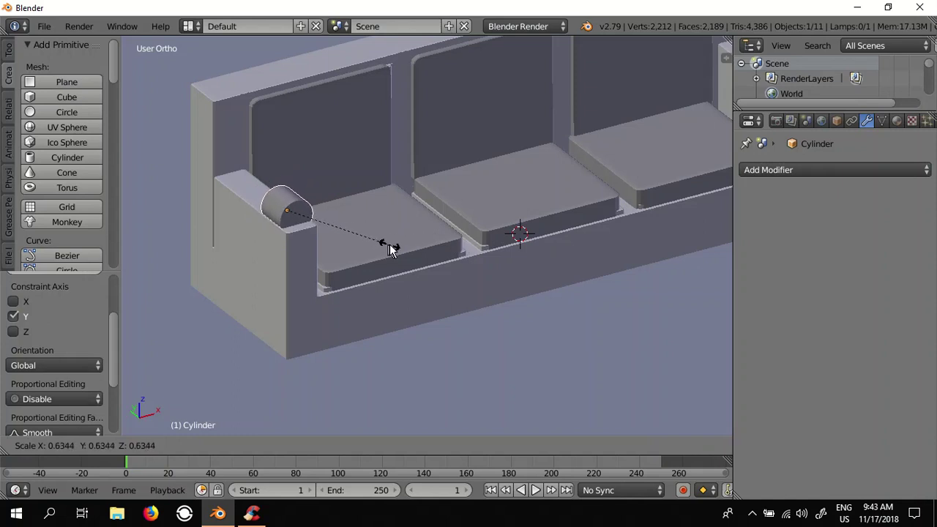
{"action": "left_click", "coordinate": [389, 244]}
{"action": "left_click_drag", "start_coordinate": [260, 190], "coordinate": [269, 201]}
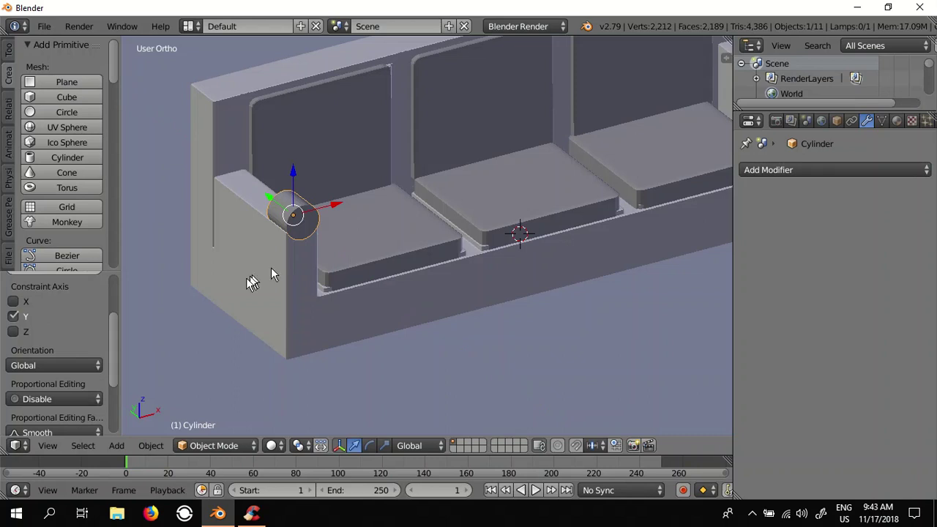
{"action": "mouse_move", "coordinate": [256, 274]}
{"action": "middle_mouse_down"}
{"action": "mouse_move", "coordinate": [267, 300]}
{"action": "mouse_move", "coordinate": [408, 287]}
{"action": "middle_mouse_up"}
- Extrude the cylinder's end cap 1.1833 in Edit Mode to lengthen the roll, then return to Object Mode
{"action": "left_click", "coordinate": [202, 447]}
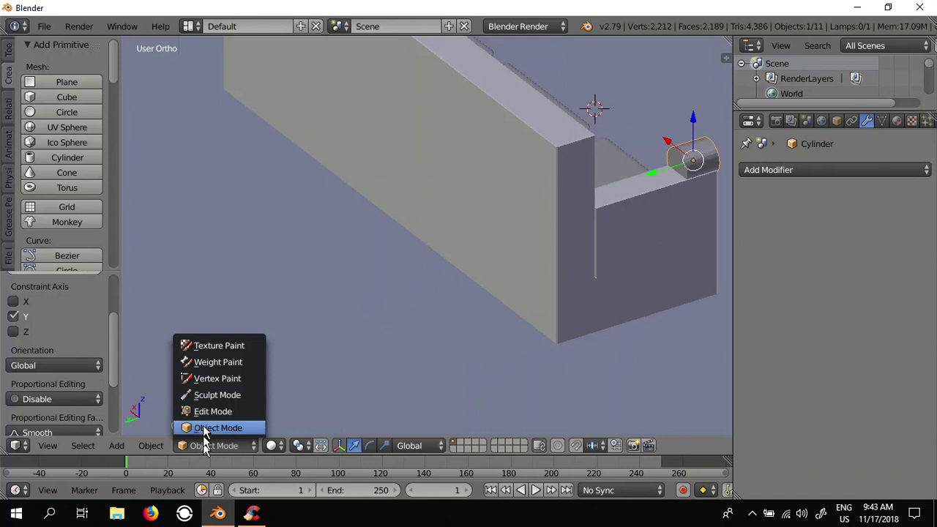
{"action": "left_click", "coordinate": [209, 410]}
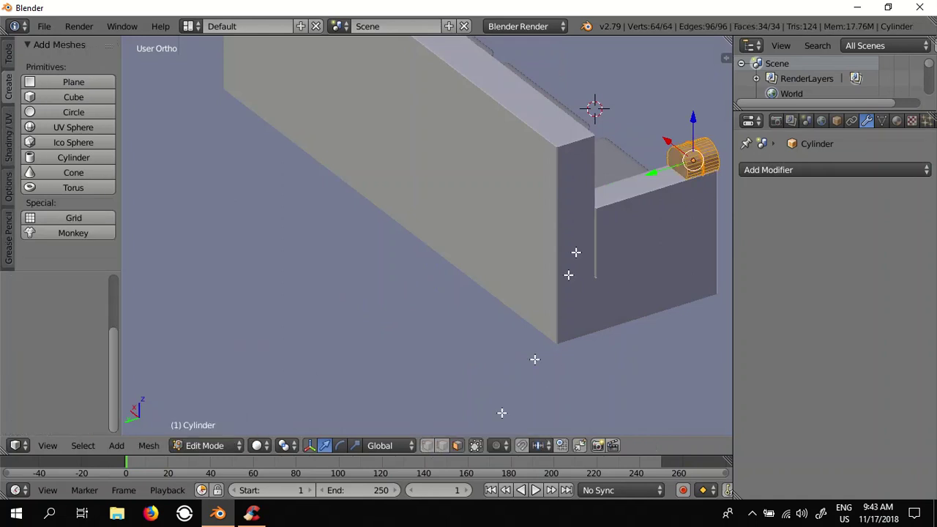
{"action": "right_click", "coordinate": [677, 159]}
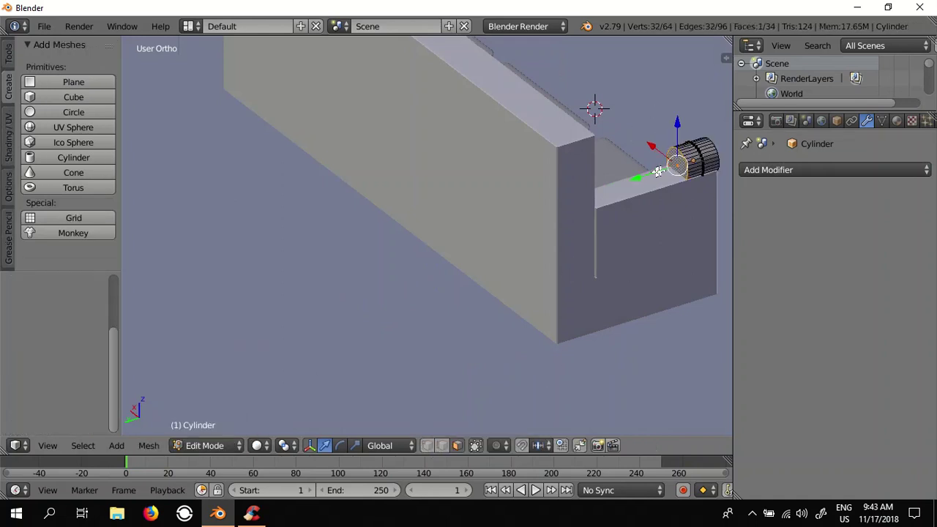
{"action": "key", "text": "e"}
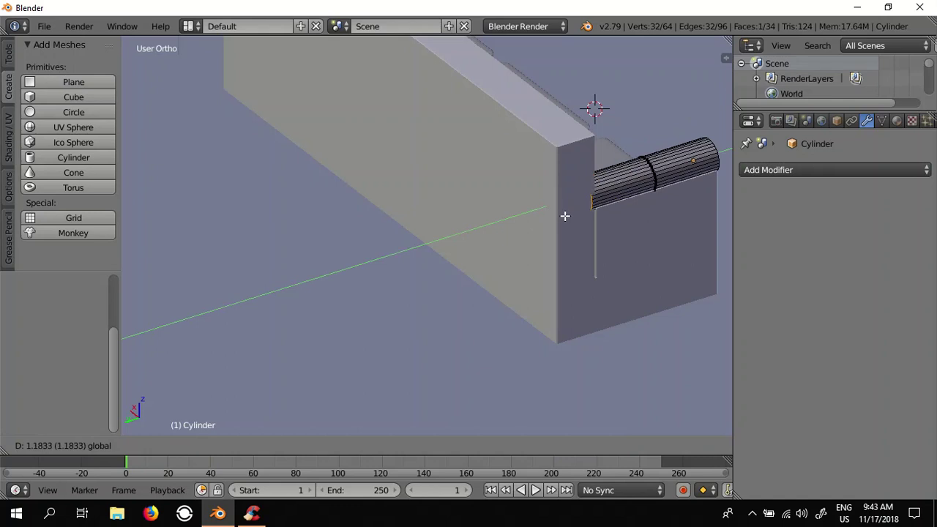
{"action": "left_click", "coordinate": [566, 213]}
{"action": "mouse_move", "coordinate": [642, 266]}
{"action": "middle_mouse_down"}
{"action": "mouse_move", "coordinate": [459, 252]}
{"action": "mouse_move", "coordinate": [476, 253]}
{"action": "middle_mouse_up"}
{"action": "left_click", "coordinate": [201, 447]}
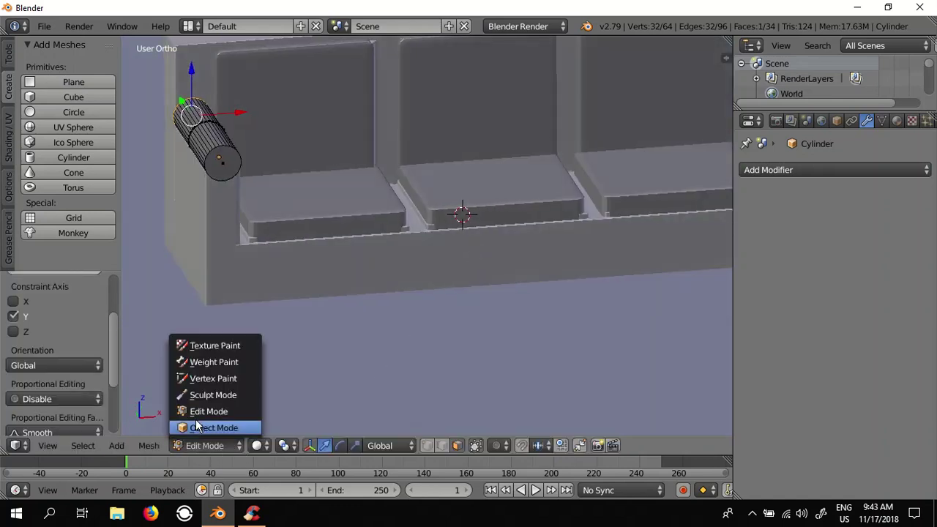
{"action": "left_click", "coordinate": [196, 426]}
{"action": "mouse_move", "coordinate": [367, 315]}
{"action": "middle_mouse_down"}
{"action": "mouse_move", "coordinate": [336, 294]}
{"action": "mouse_move", "coordinate": [346, 292]}
{"action": "middle_mouse_up"}
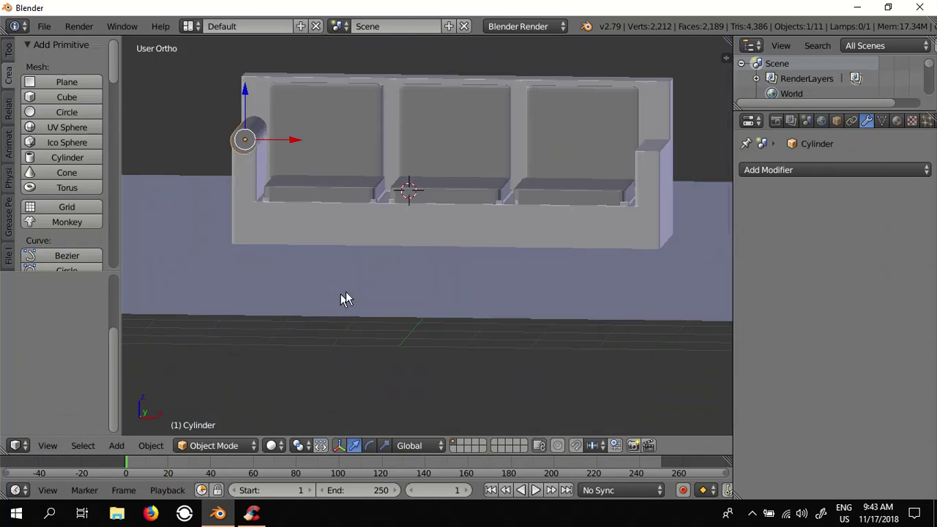
- Duplicate the roll as Cylinder.001 and move the copy along X onto the right armrest
{"action": "key", "text": "shift+d"}
{"action": "right_click", "coordinate": [448, 269]}
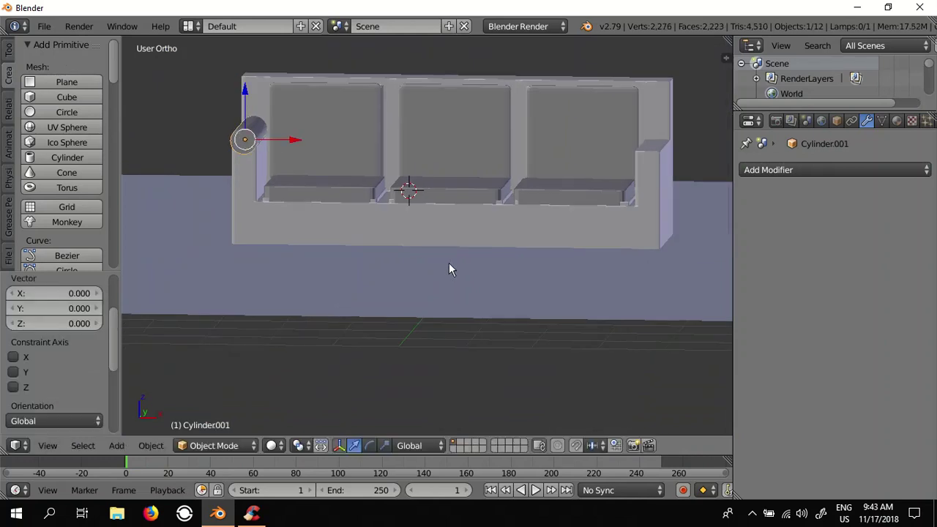
{"action": "left_click_drag", "start_coordinate": [289, 140], "coordinate": [691, 149]}
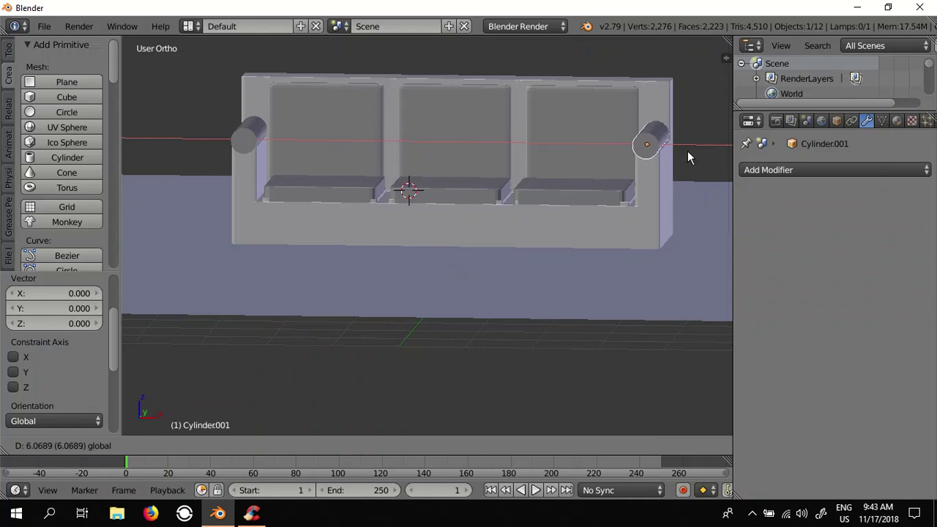
{"action": "left_click", "coordinate": [688, 151]}
{"action": "mouse_move", "coordinate": [689, 178]}
{"action": "middle_mouse_down"}
{"action": "mouse_move", "coordinate": [611, 229]}
{"action": "mouse_move", "coordinate": [638, 228]}
{"action": "mouse_move", "coordinate": [630, 234]}
{"action": "middle_mouse_up"}
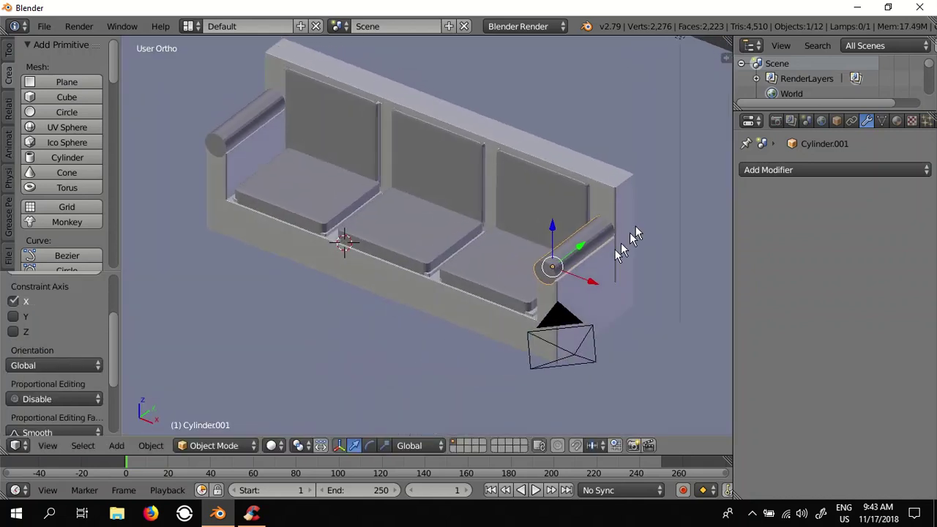
{"action": "key", "text": "g"}
{"action": "left_click", "coordinate": [575, 271]}
{"action": "mouse_move", "coordinate": [577, 282]}
{"action": "middle_mouse_down"}
{"action": "mouse_move", "coordinate": [539, 303]}
{"action": "mouse_move", "coordinate": [513, 265]}
{"action": "middle_mouse_up"}
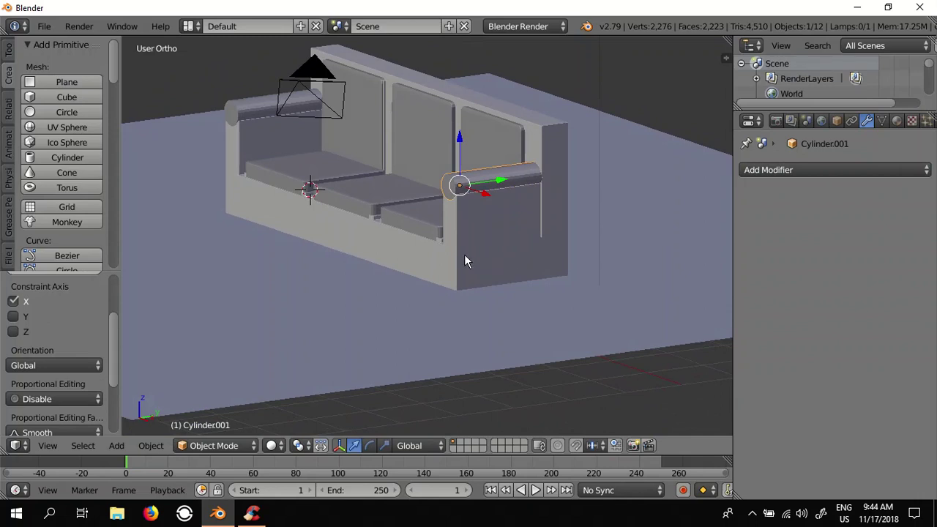
{"action": "mouse_move", "coordinate": [465, 254]}
{"action": "middle_mouse_down"}
{"action": "mouse_move", "coordinate": [466, 234]}
{"action": "mouse_move", "coordinate": [470, 243]}
{"action": "mouse_move", "coordinate": [459, 226]}
{"action": "mouse_move", "coordinate": [464, 245]}
{"action": "mouse_move", "coordinate": [359, 282]}
{"action": "middle_mouse_up"}
- Raise the floor plane along Z up to the sofa's base
{"action": "right_click", "coordinate": [359, 282]}
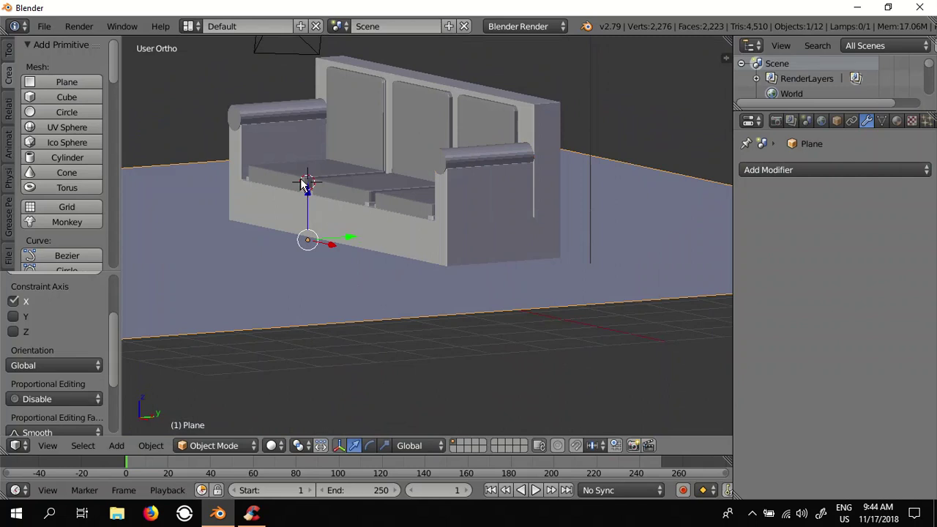
{"action": "key", "text": "g"}
{"action": "key", "text": "z"}
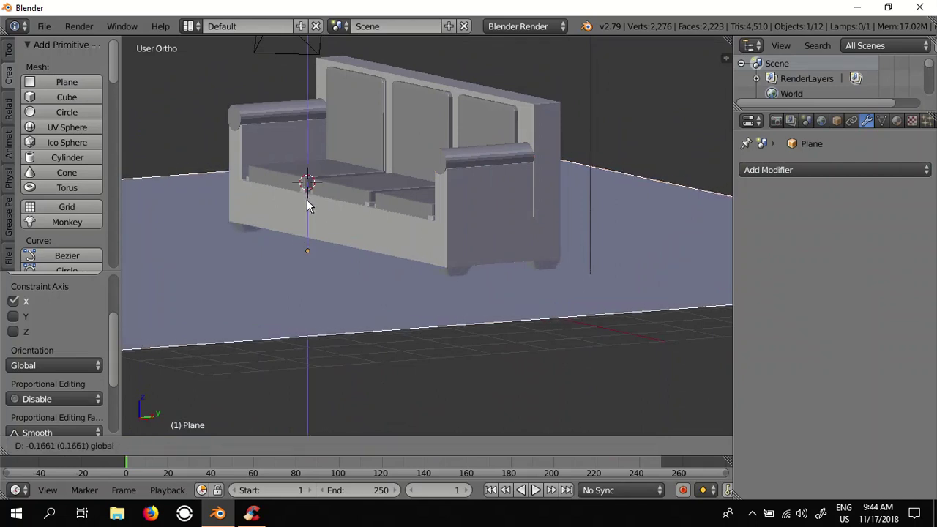
{"action": "left_click", "coordinate": [306, 200]}
{"action": "mouse_move", "coordinate": [307, 200]}
{"action": "middle_mouse_down"}
{"action": "mouse_move", "coordinate": [343, 262]}
{"action": "mouse_move", "coordinate": [388, 249]}
{"action": "middle_mouse_up"}
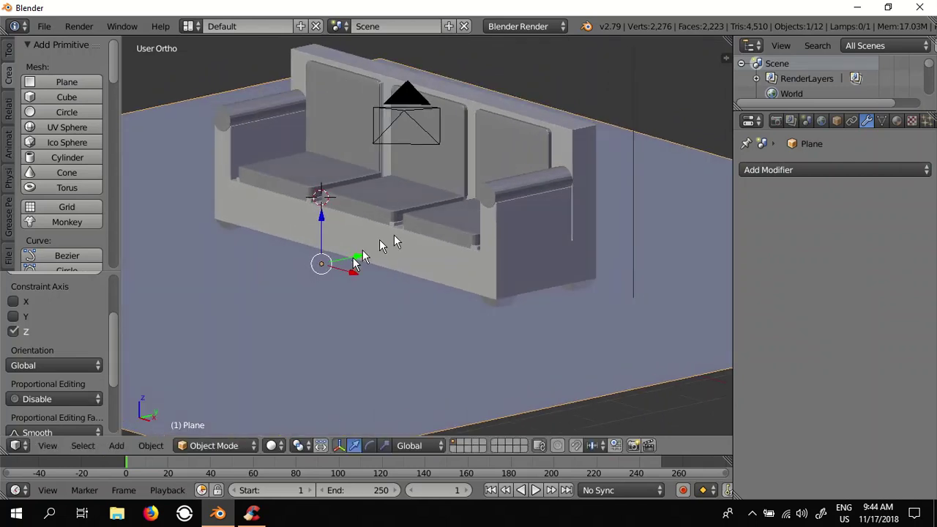
- Set the render engine to Cycles Render
{"action": "left_click", "coordinate": [532, 25]}
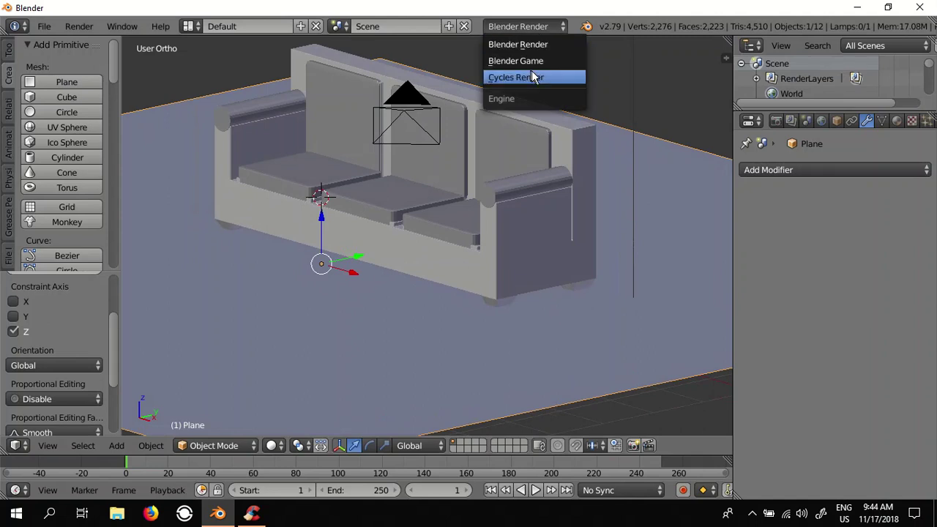
{"action": "left_click", "coordinate": [531, 70]}
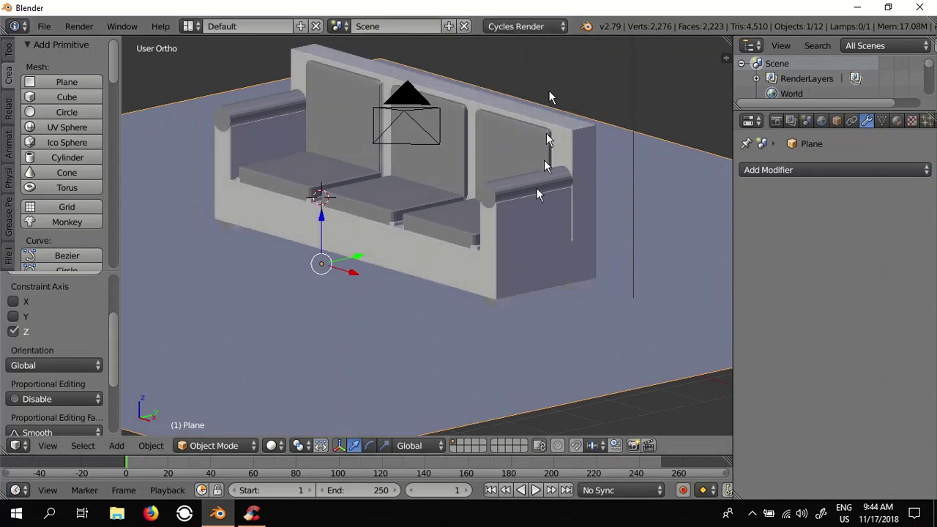
{"action": "left_click", "coordinate": [274, 445]}
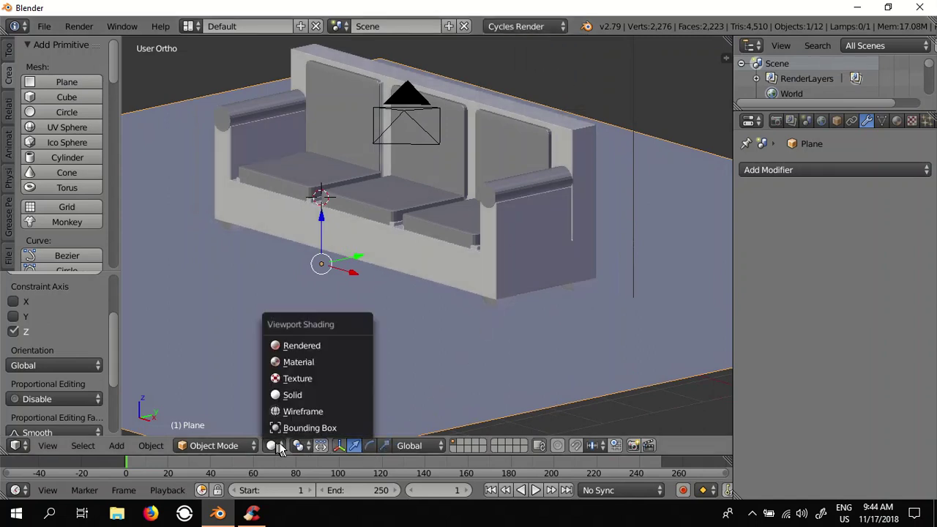
- Set the viewport shading to Rendered for a live Cycles preview of the sofa and floor
{"action": "left_click", "coordinate": [305, 348]}
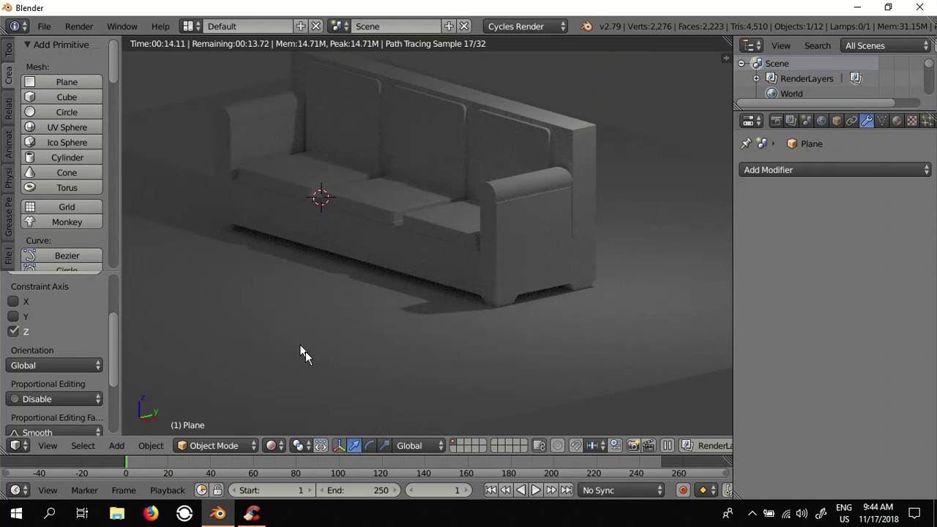
{"action": "left_click", "coordinate": [752, 513]}
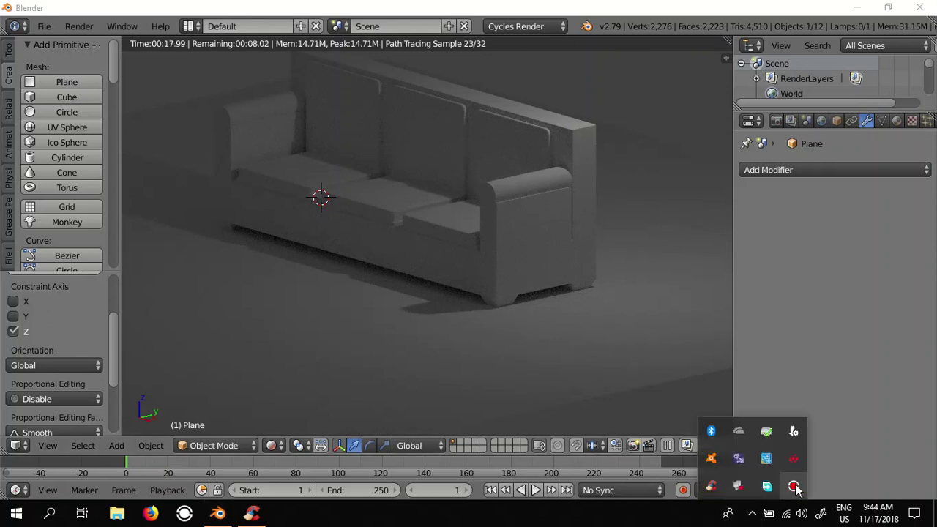